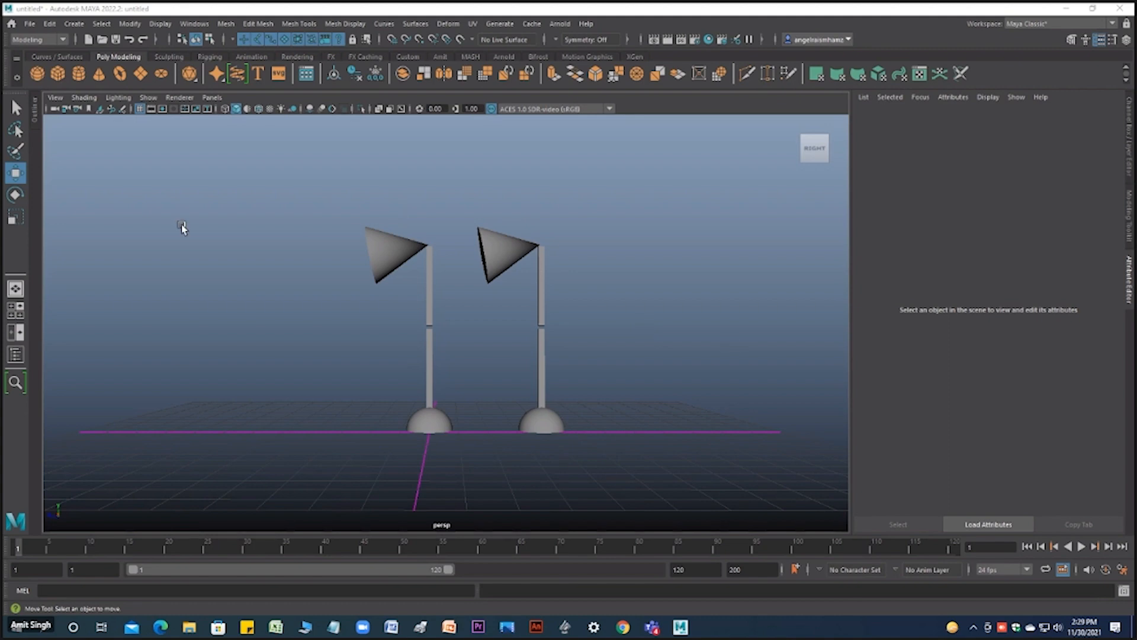
Step: Add all parts of the second lamp, with the open-ended cone, to a new display layer and hide that layer
left_click_drag(177, 226, 226, 335, "alt")
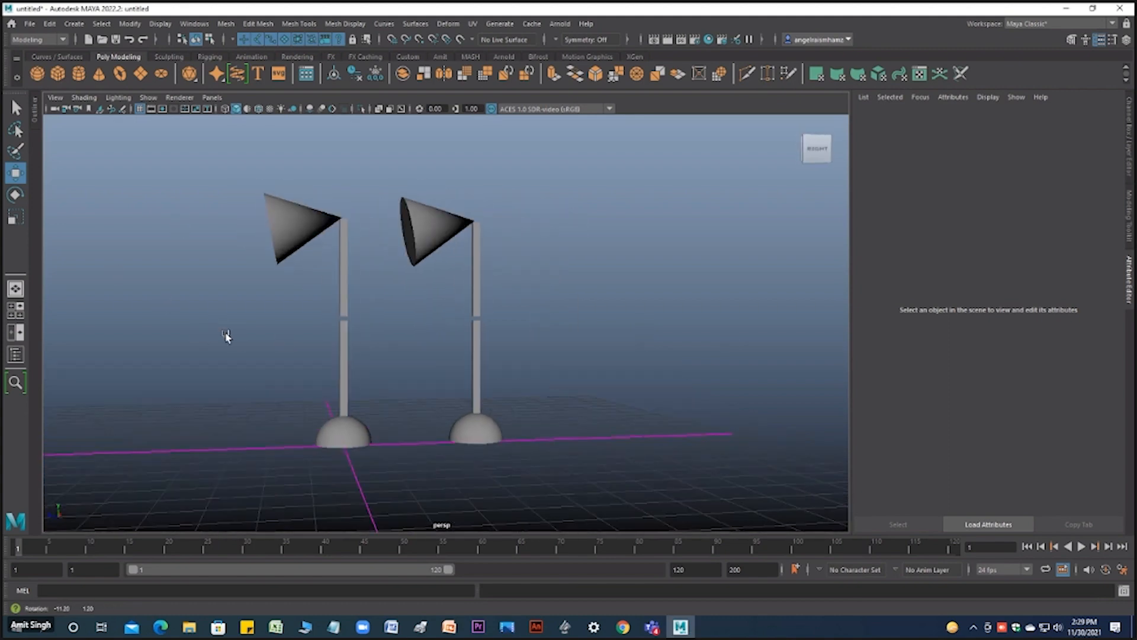
right_click_drag(315, 379, 358, 385, "alt")
middle_click_drag(358, 386, 324, 362, "alt")
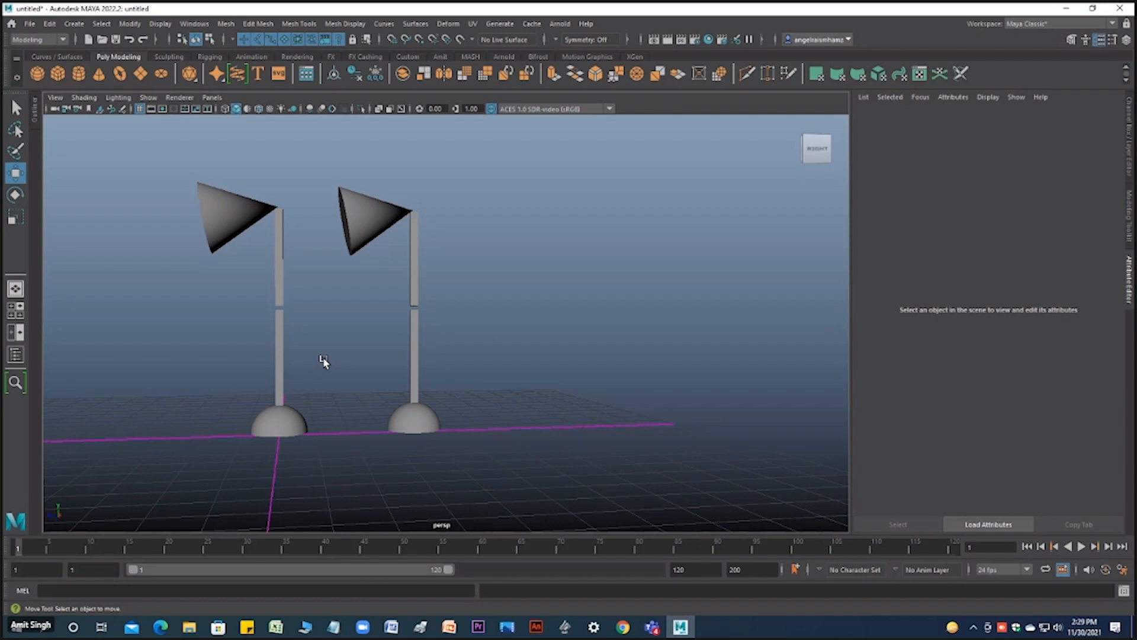
left_click_drag(350, 330, 468, 356, "alt")
left_click(1129, 138)
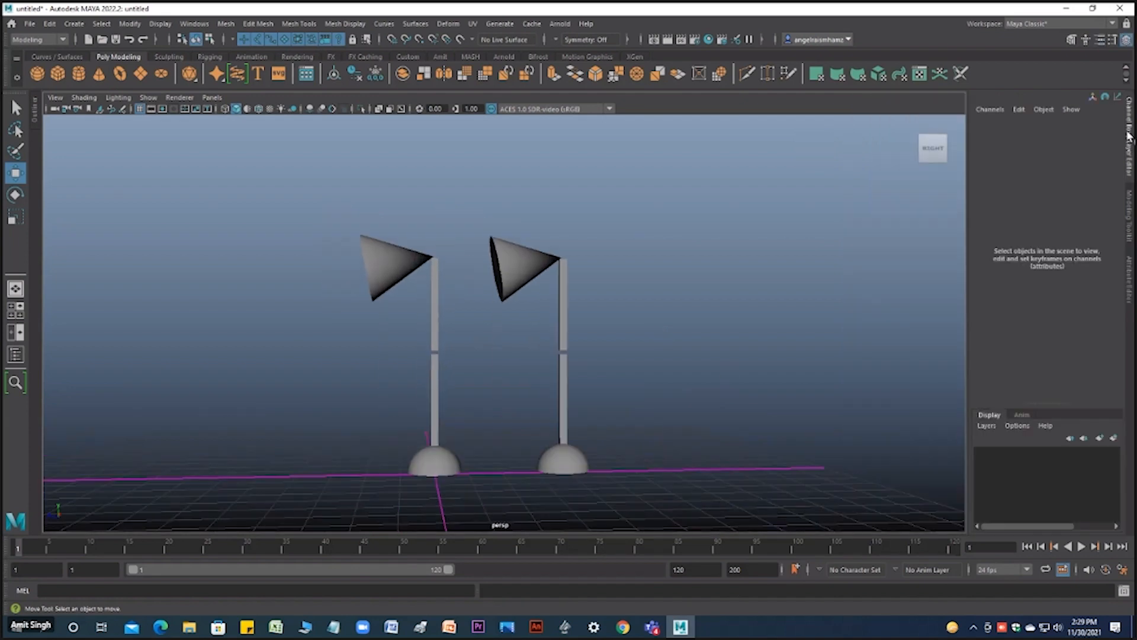
left_click_drag(501, 211, 697, 532)
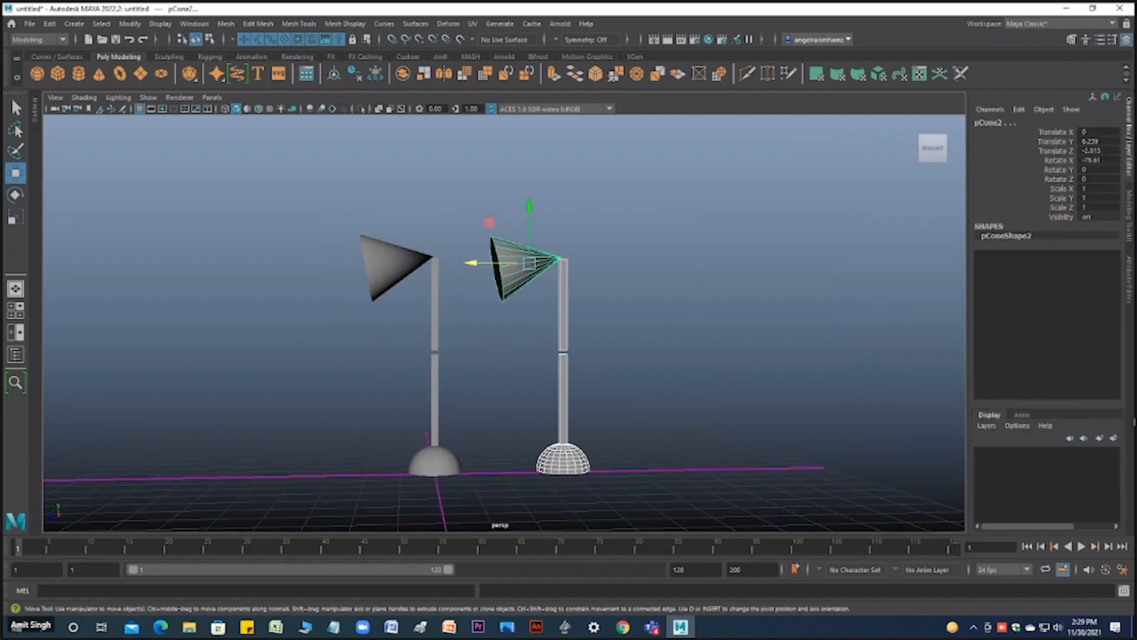
left_click(1112, 440)
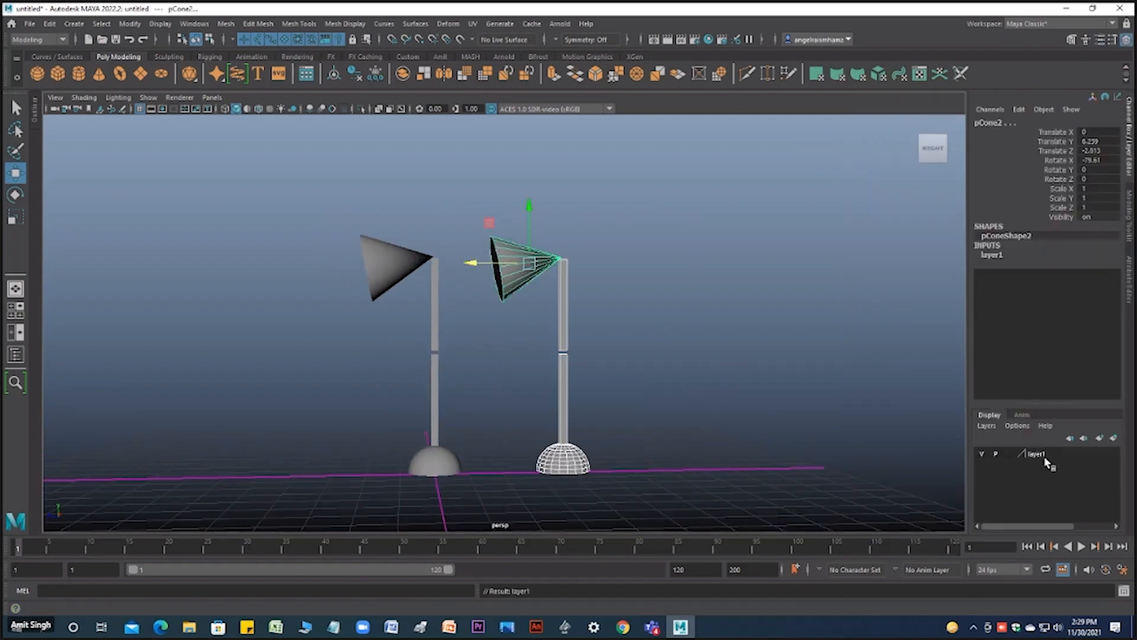
left_click(1010, 454)
left_click(982, 453)
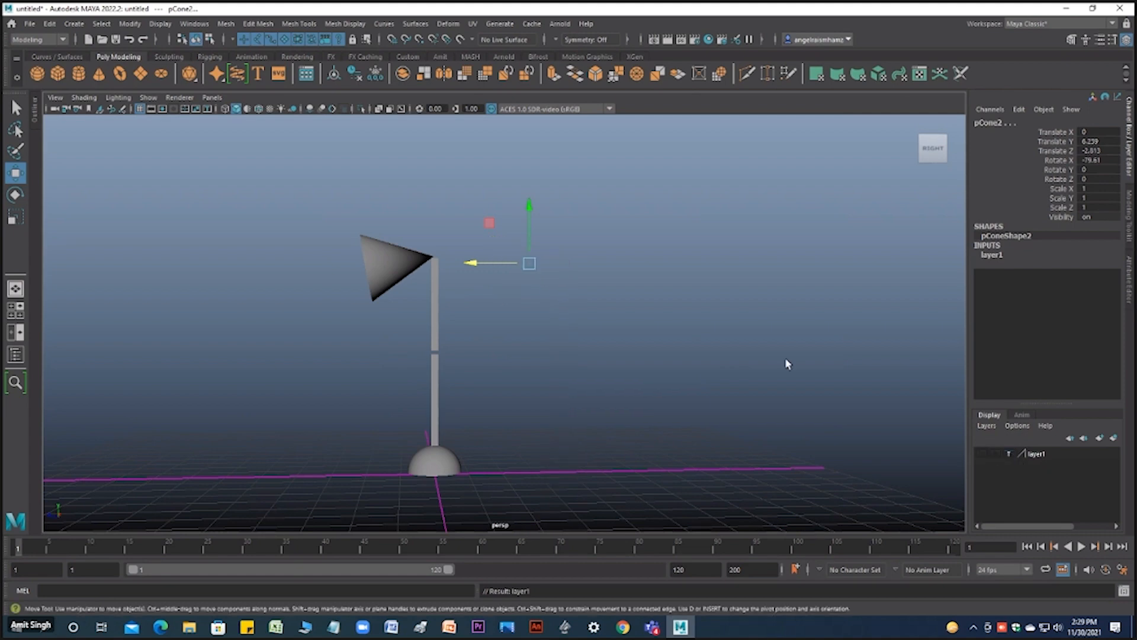
left_click(785, 358)
Step: Examine the remaining lamp from several angles, selecting its cone, upper arm, lower arm and half-sphere base one by one
left_click_drag(439, 382, 482, 332, "alt")
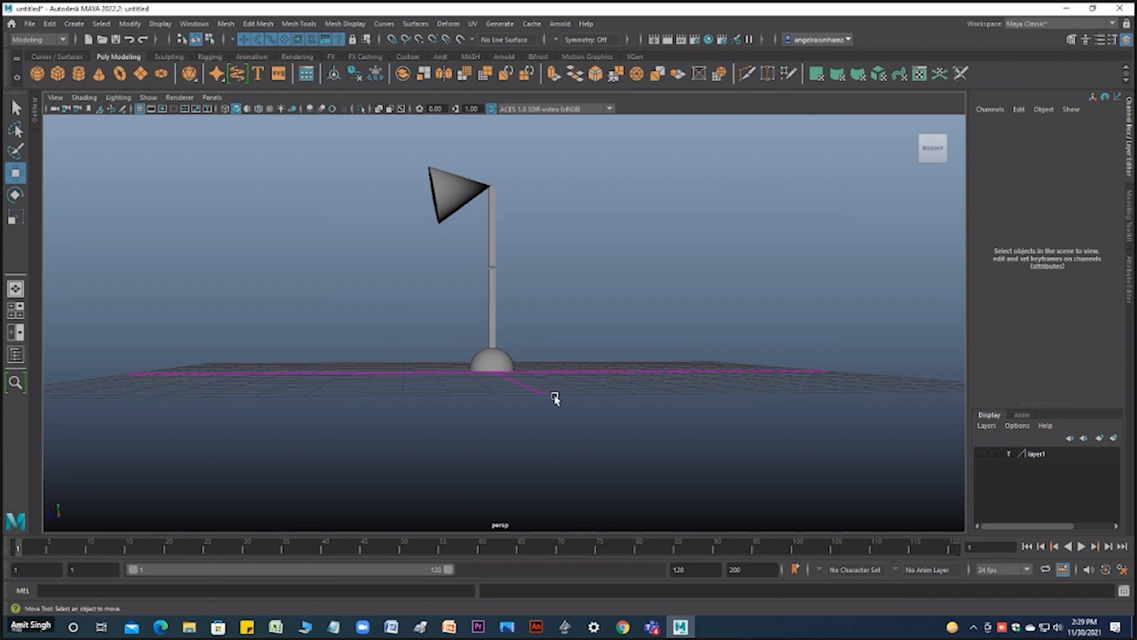
right_click_drag(574, 373, 625, 343, "alt")
left_click_drag(626, 343, 581, 437, "alt")
left_click_drag(557, 391, 606, 401, "alt")
right_click_drag(606, 401, 696, 411, "alt")
middle_click_drag(695, 411, 686, 389, "alt")
left_click_drag(661, 356, 610, 324, "alt")
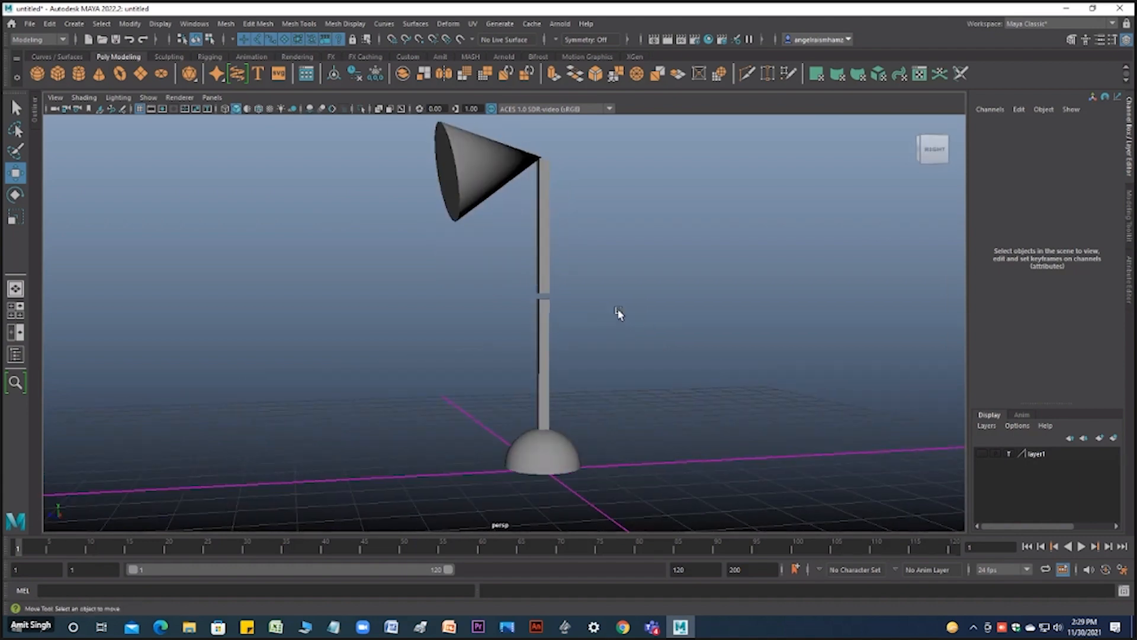
middle_click_drag(617, 313, 602, 322, "alt")
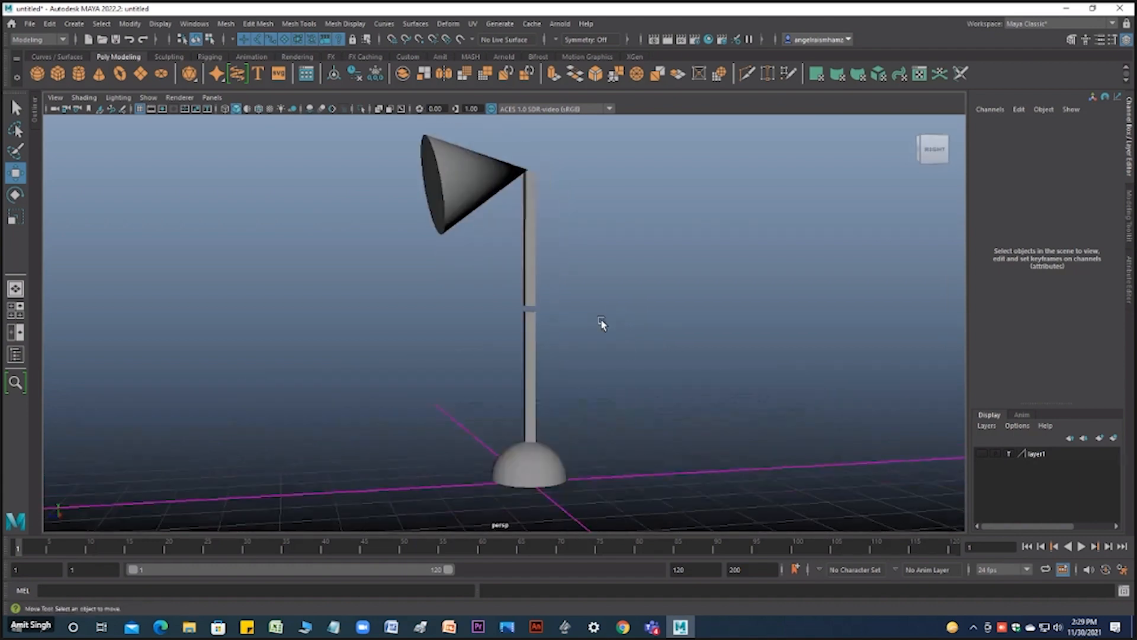
left_click(436, 180)
left_click_drag(736, 246, 532, 255, "alt")
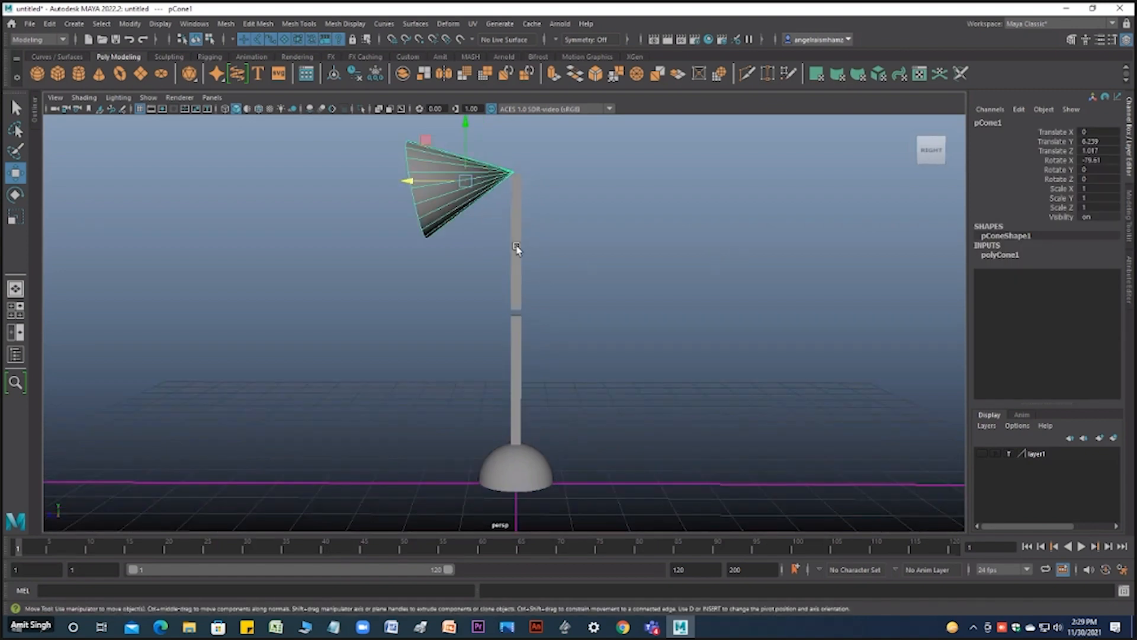
left_click(518, 249)
left_click(519, 364)
left_click(525, 457)
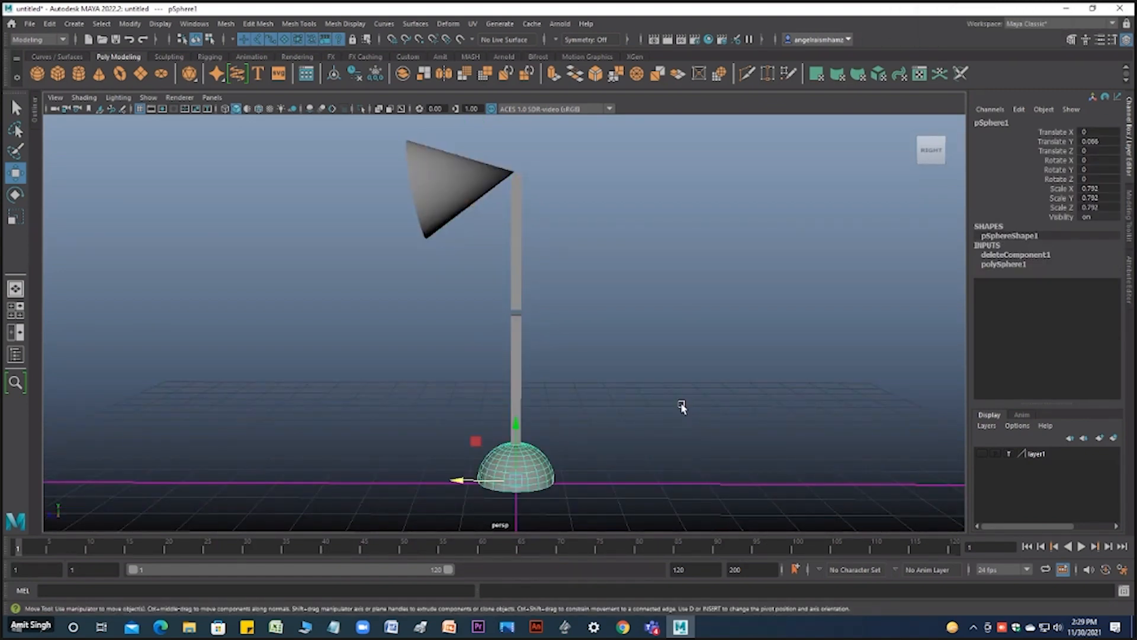
right_click_drag(638, 388, 621, 367, "alt")
left_click_drag(621, 368, 640, 327, "alt")
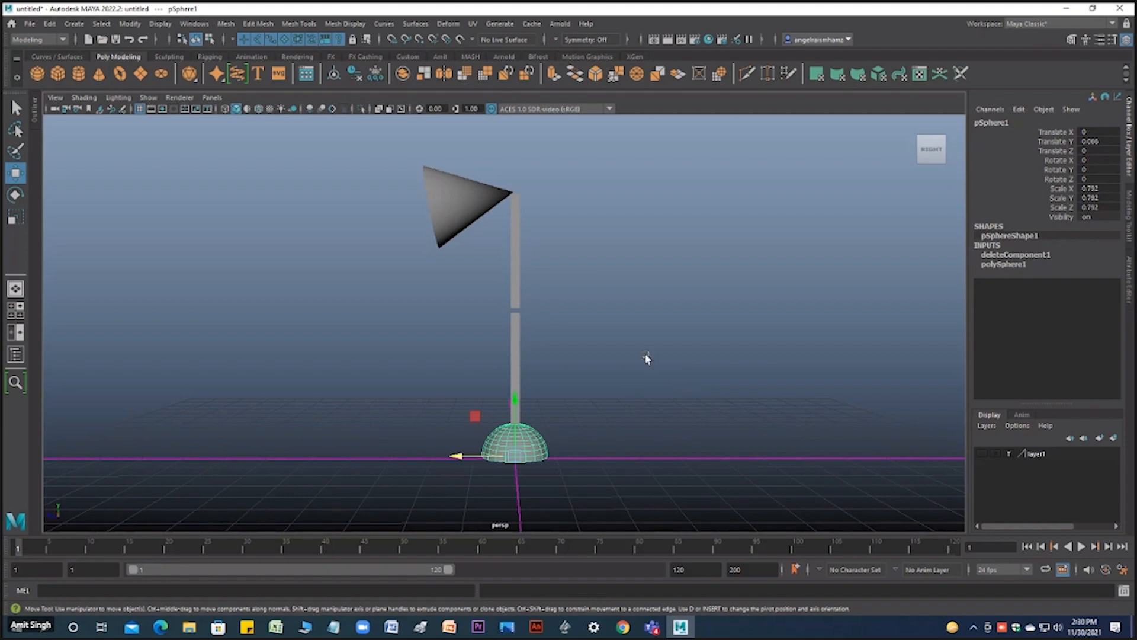
Step: Switch to the side view and display wireframe over the shaded lamp
left_click_drag(647, 356, 698, 415)
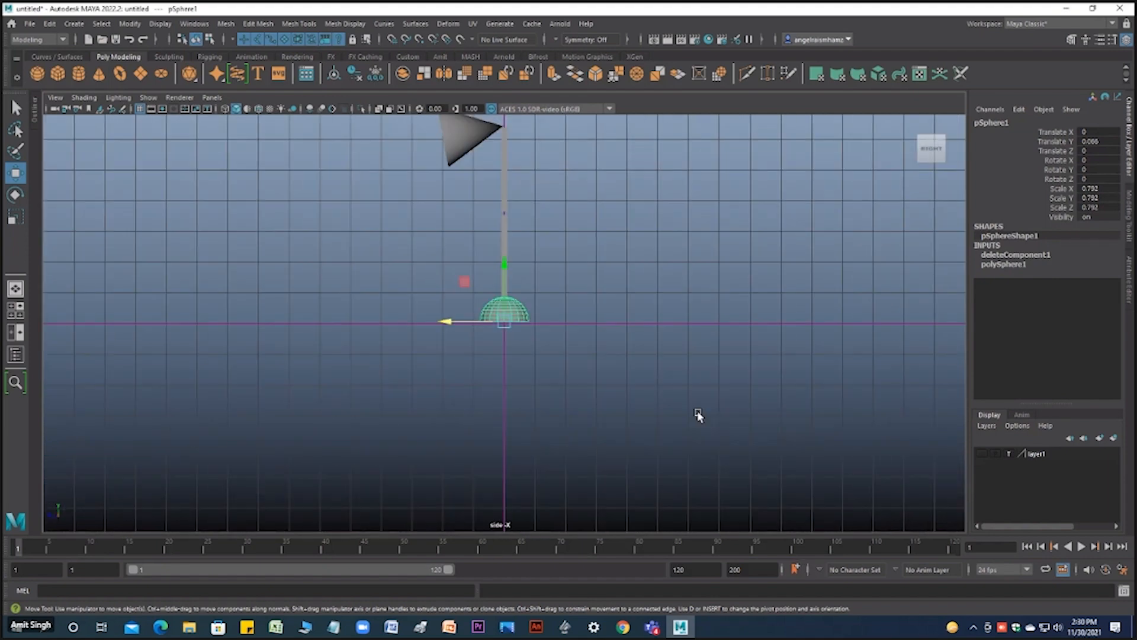
left_click(683, 371)
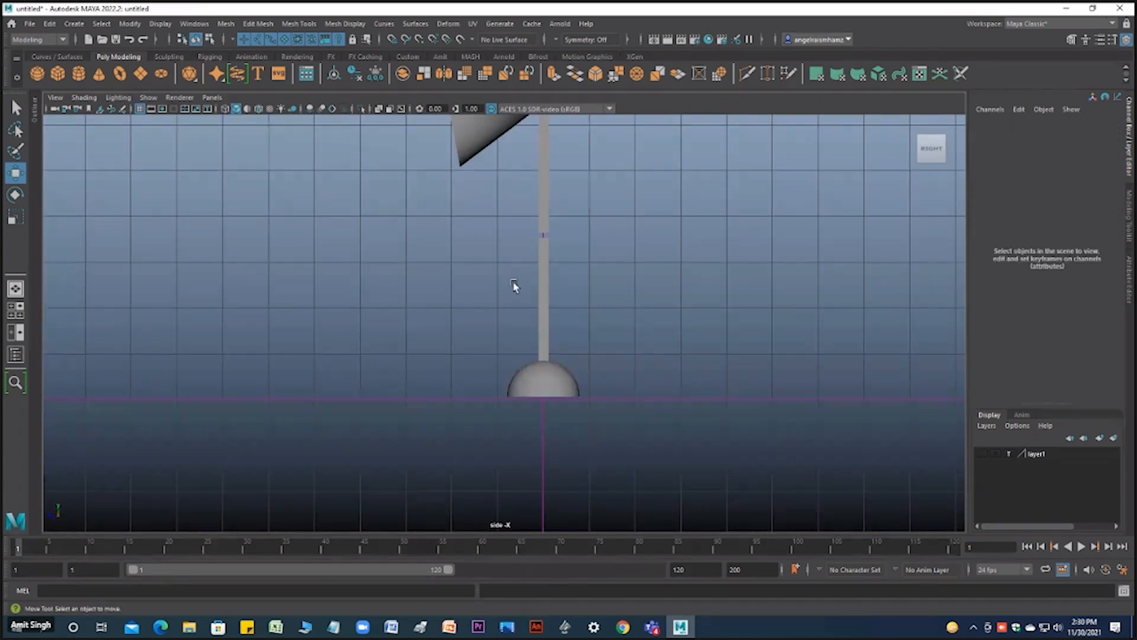
left_click_drag(460, 183, 634, 477)
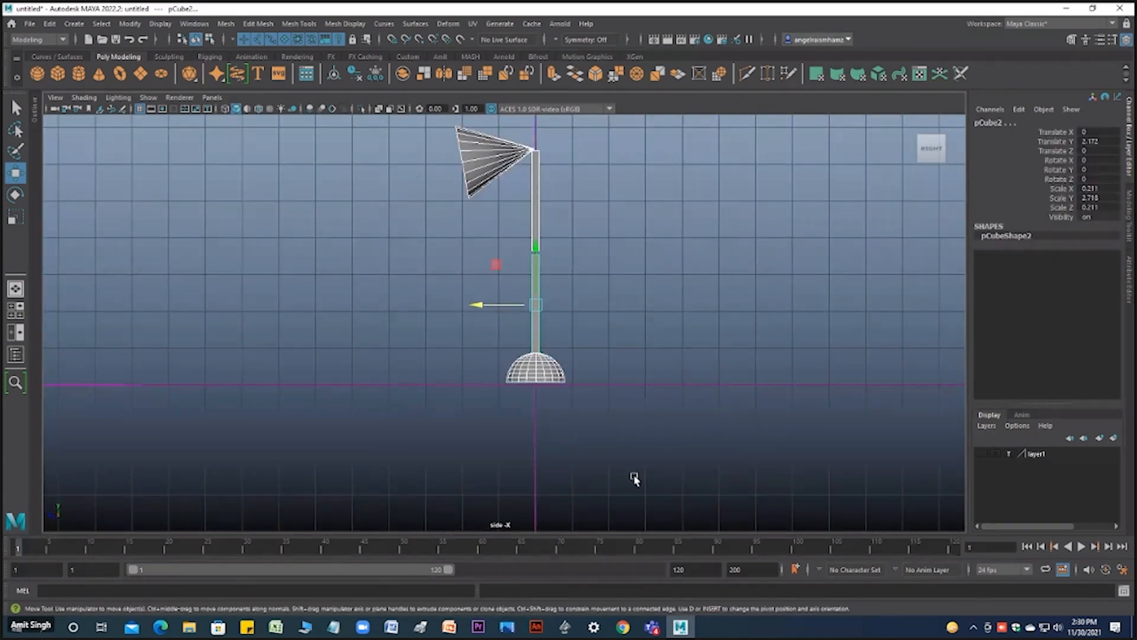
left_click(84, 98)
left_click(105, 204)
left_click(825, 366)
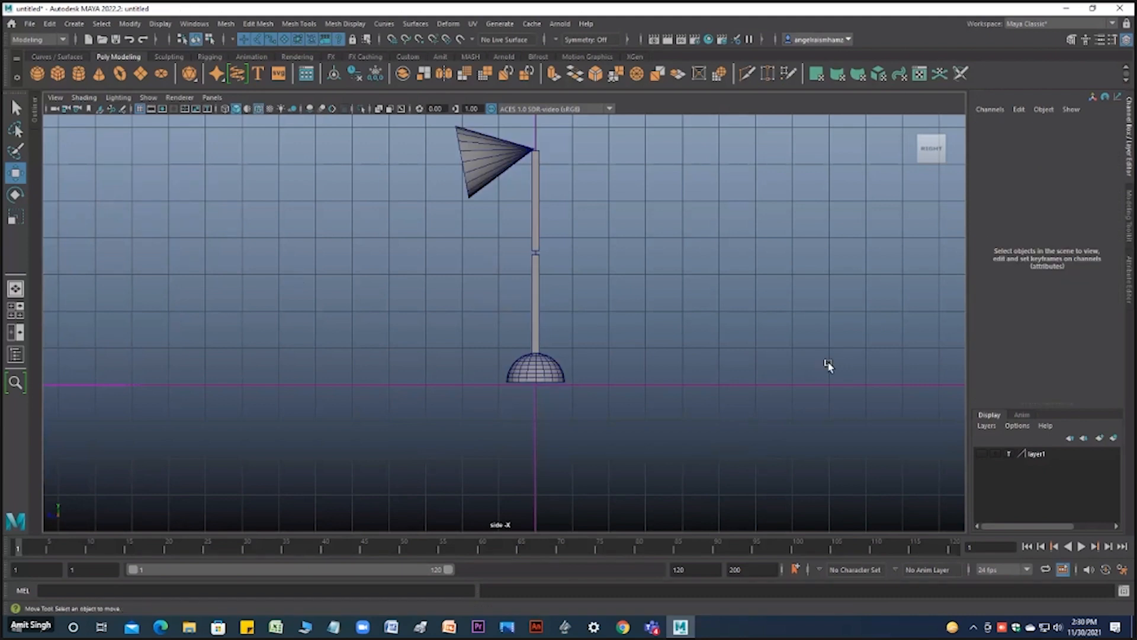
Step: Lower the half-sphere base onto the grid's centre line, to a Translate Y of about 0.008
scroll(800, 380, "up", 5)
scroll(747, 438, "down", 3)
left_click(525, 472)
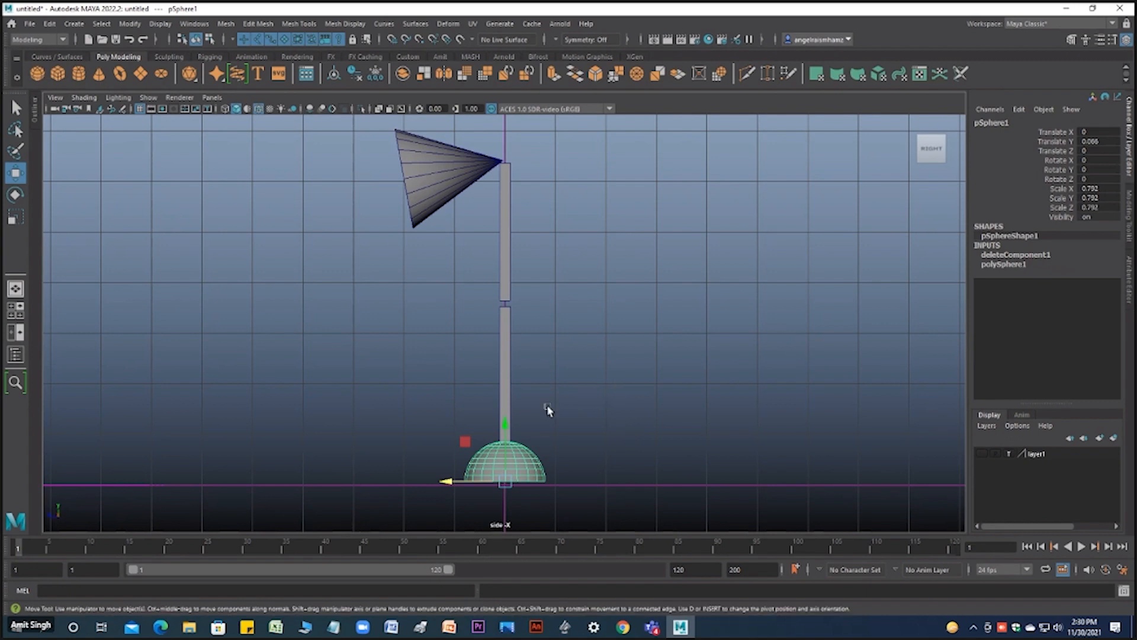
left_click(508, 425)
left_click_drag(507, 425, 506, 429)
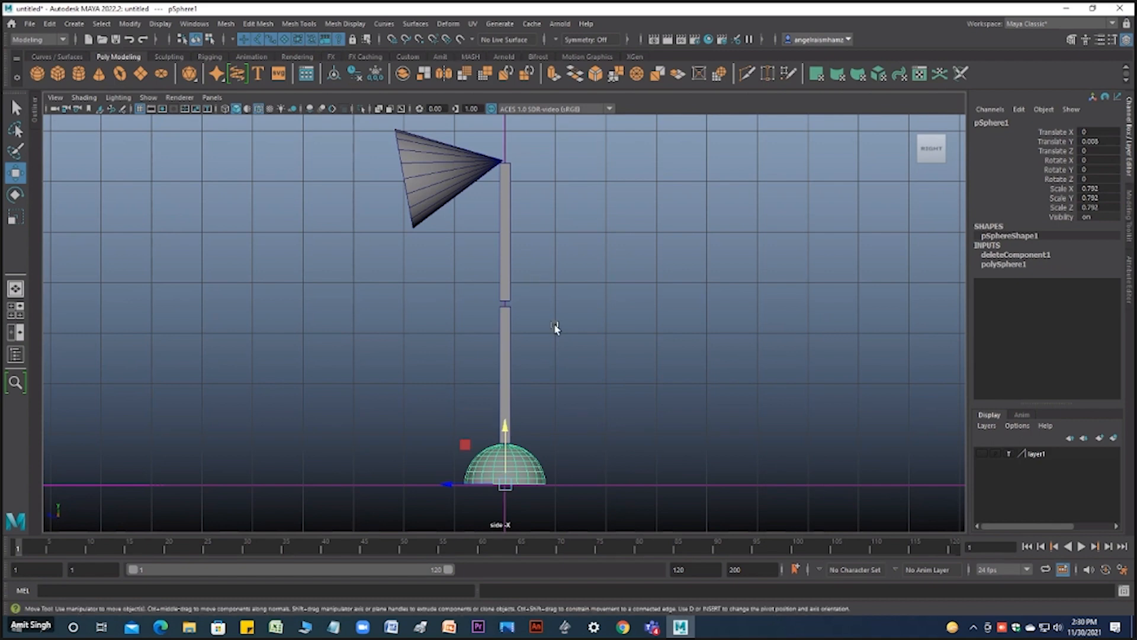
Step: Examine how the lower arm meets the base in the side and front views, and check the other lamp parts in perspective
scroll(571, 363, "up", 3)
left_click(513, 342)
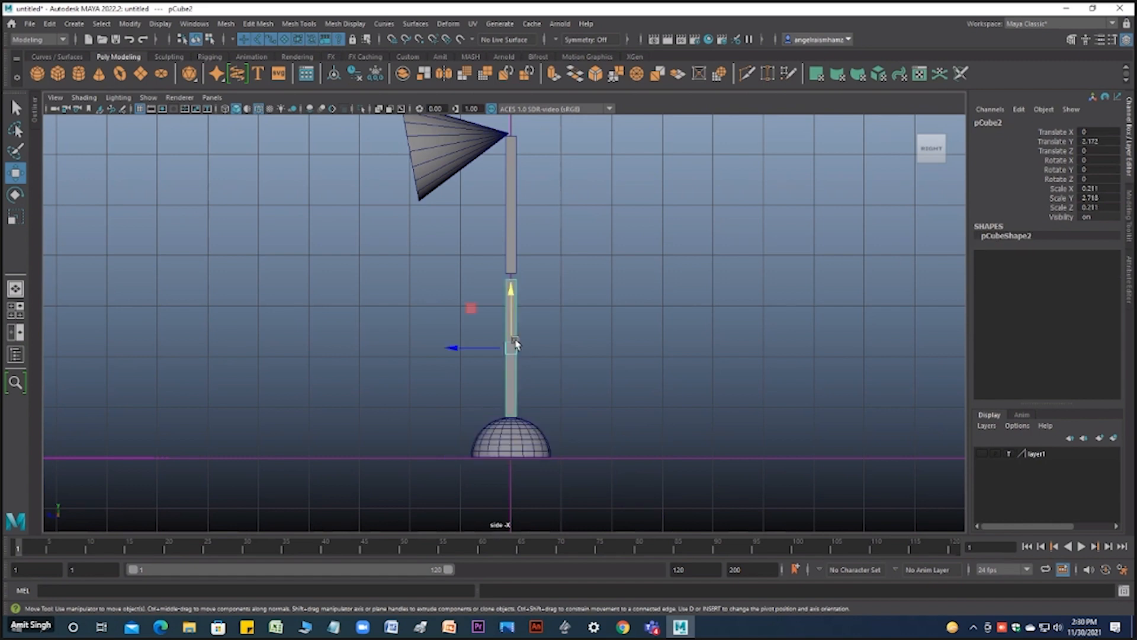
scroll(604, 369, "up", 2)
scroll(605, 368, "up", 2)
middle_click_drag(605, 369, 544, 345, "alt")
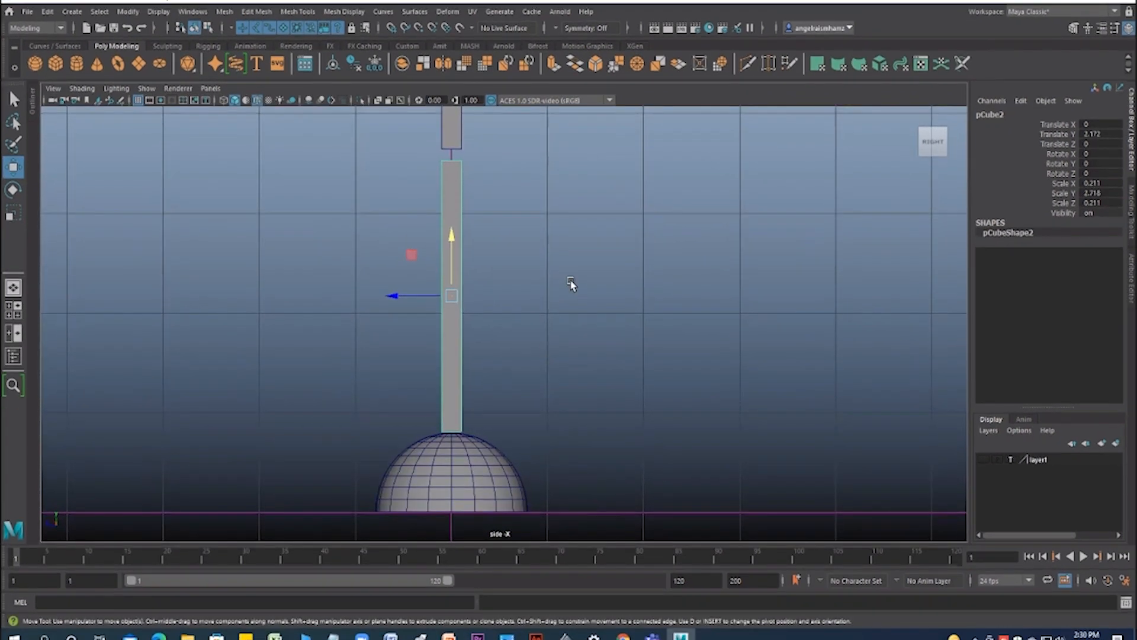
middle_click_drag(572, 297, 615, 382, "alt")
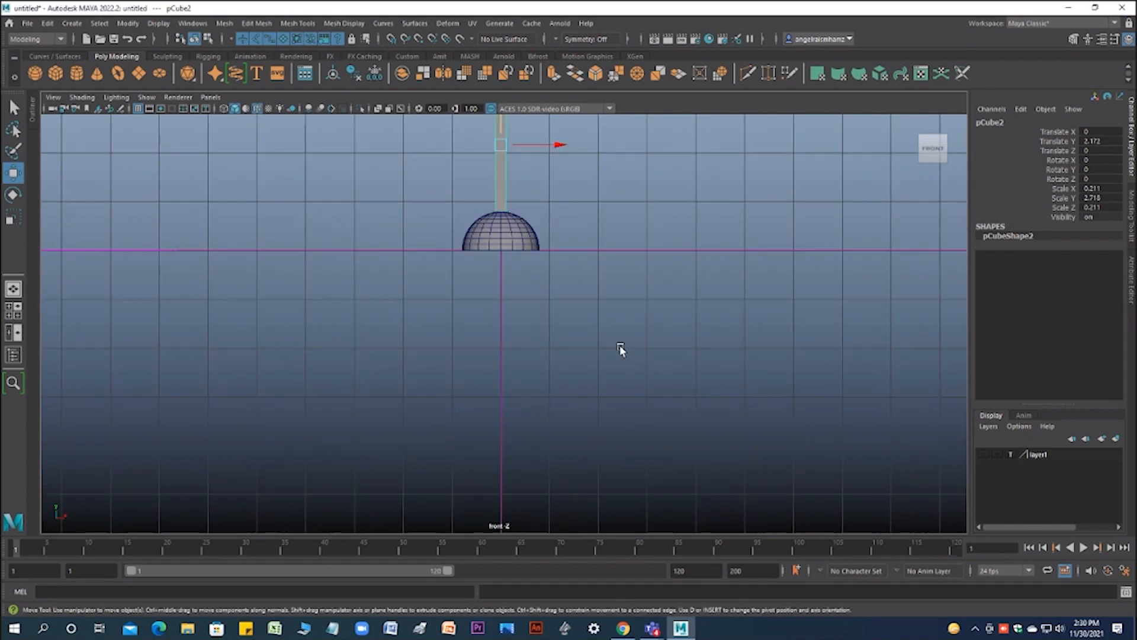
left_click_drag(622, 348, 619, 302, "alt")
middle_click_drag(619, 302, 604, 346, "alt")
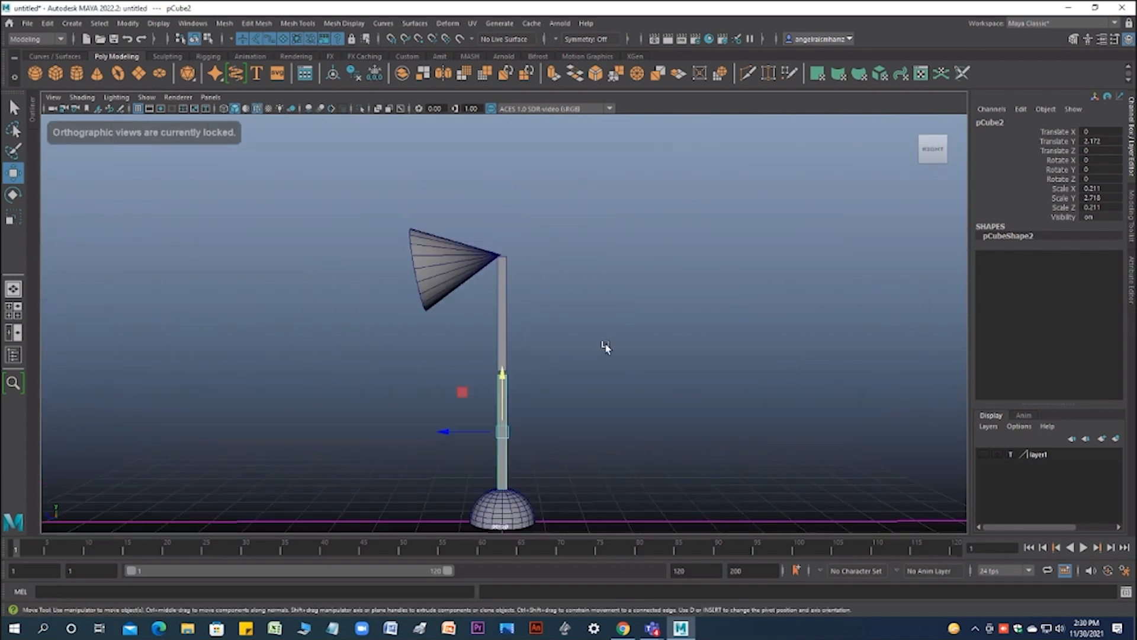
left_click(500, 321)
left_click(465, 272)
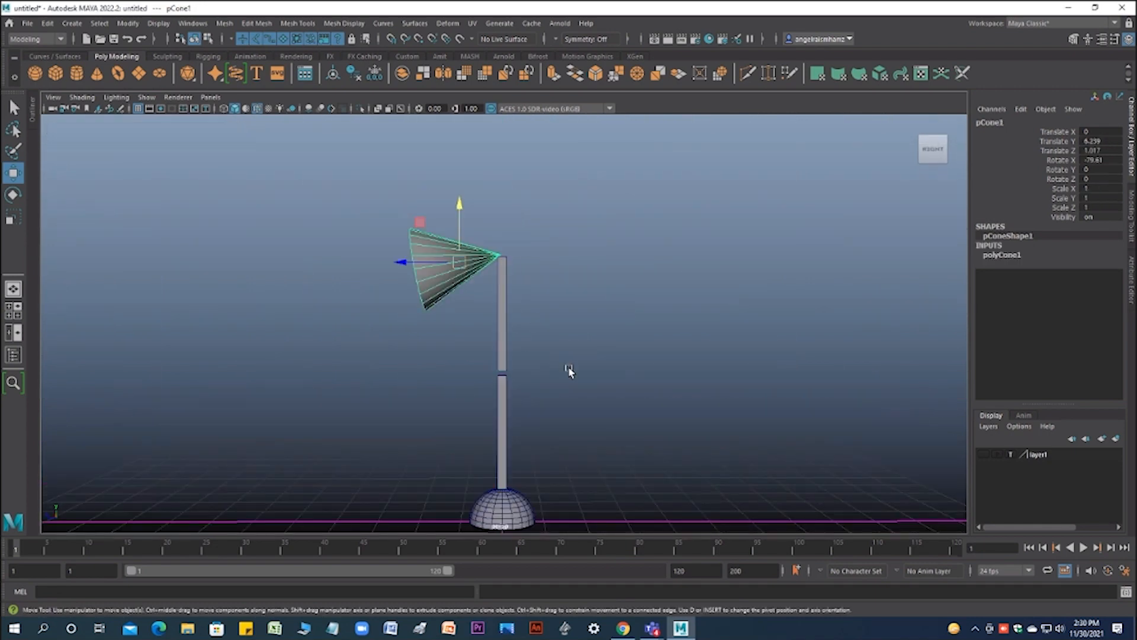
left_click(513, 416)
left_click_drag(605, 439, 616, 368, "alt")
Step: Freeze the transformations of the half-sphere base
left_click(536, 418)
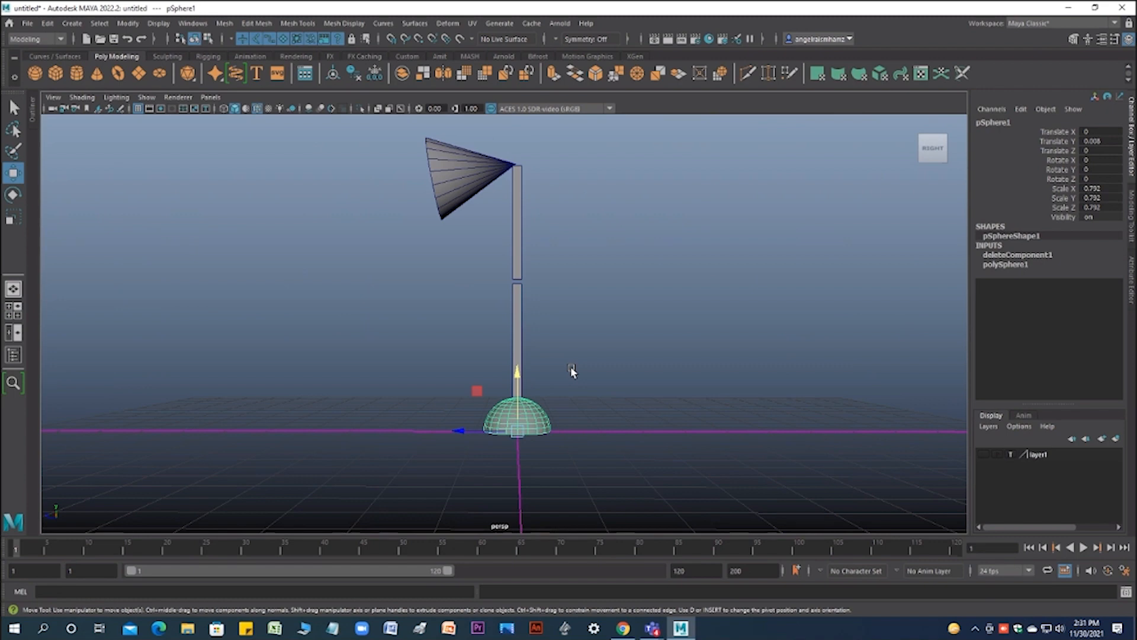
left_click(128, 23)
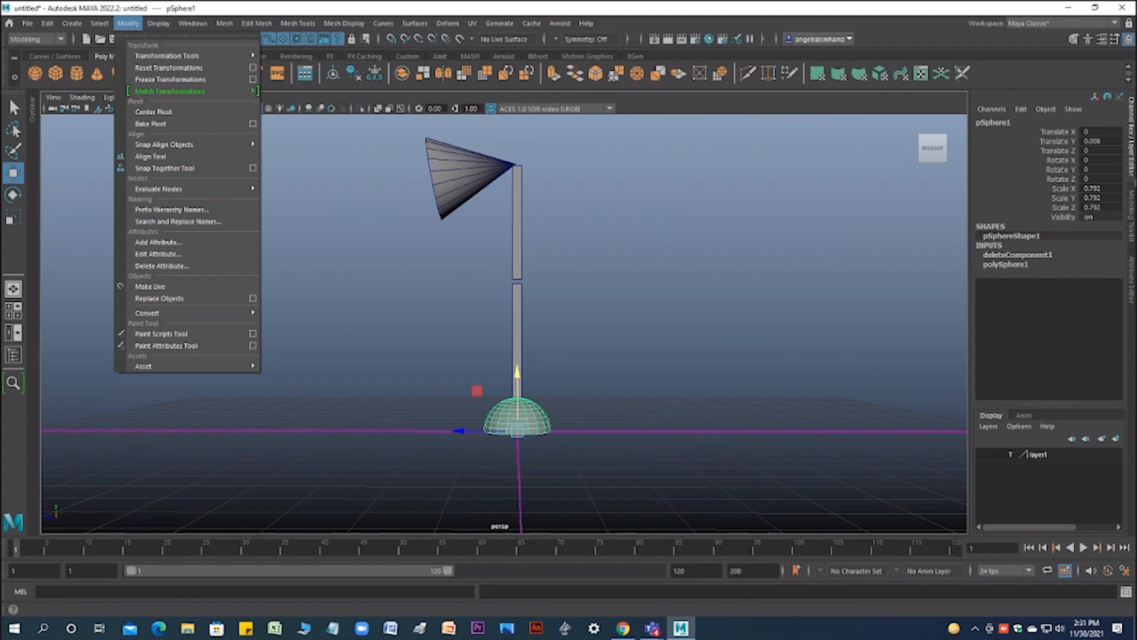
left_click(186, 80)
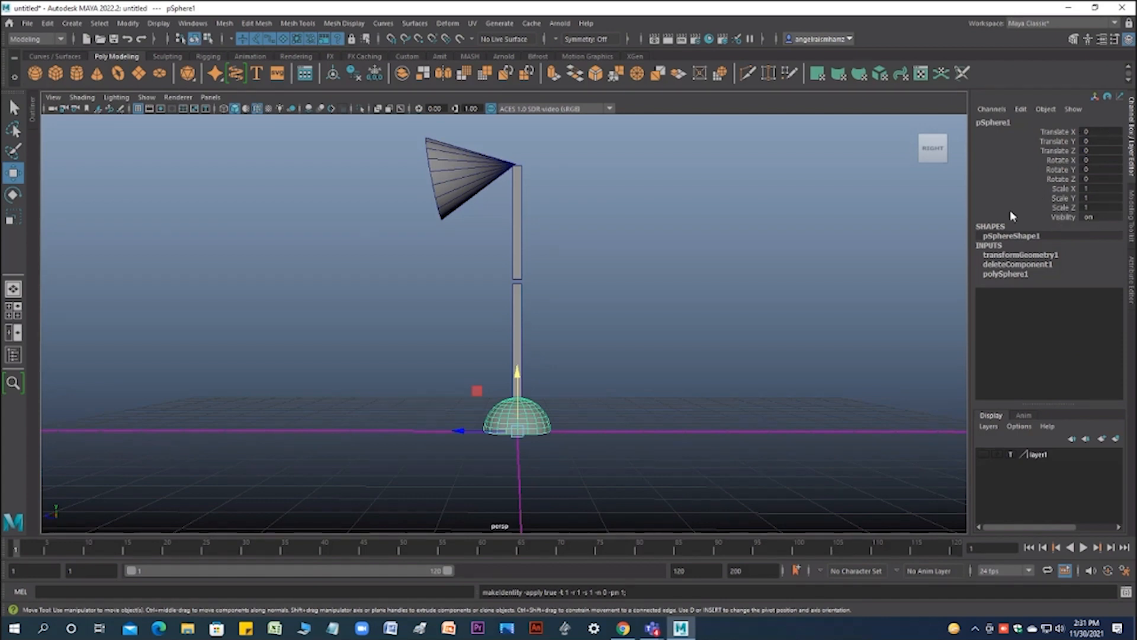
left_click(35, 75)
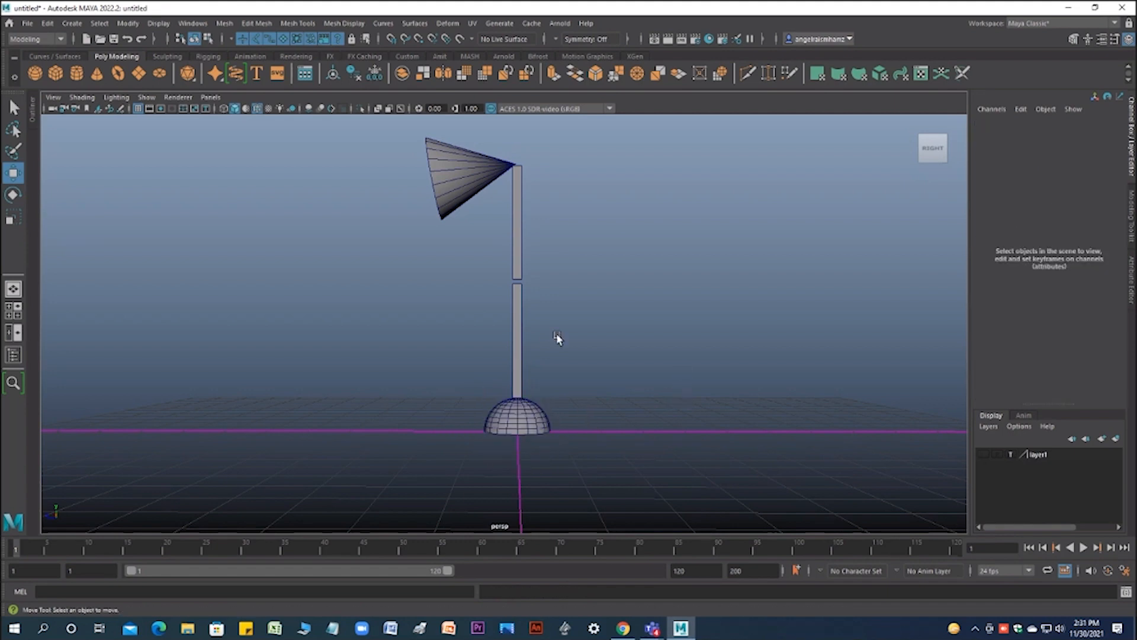
Step: Try rotating the lower arm segment about the X axis by about -27 degrees around its centre pivot
left_click(522, 327)
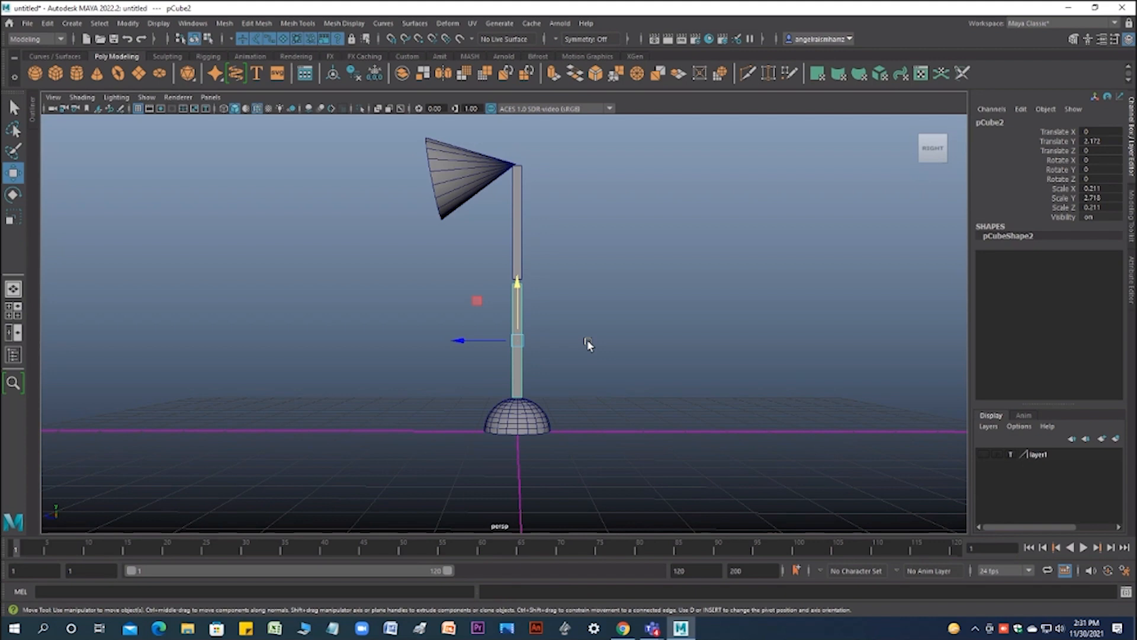
left_click_drag(588, 340, 547, 390, "alt")
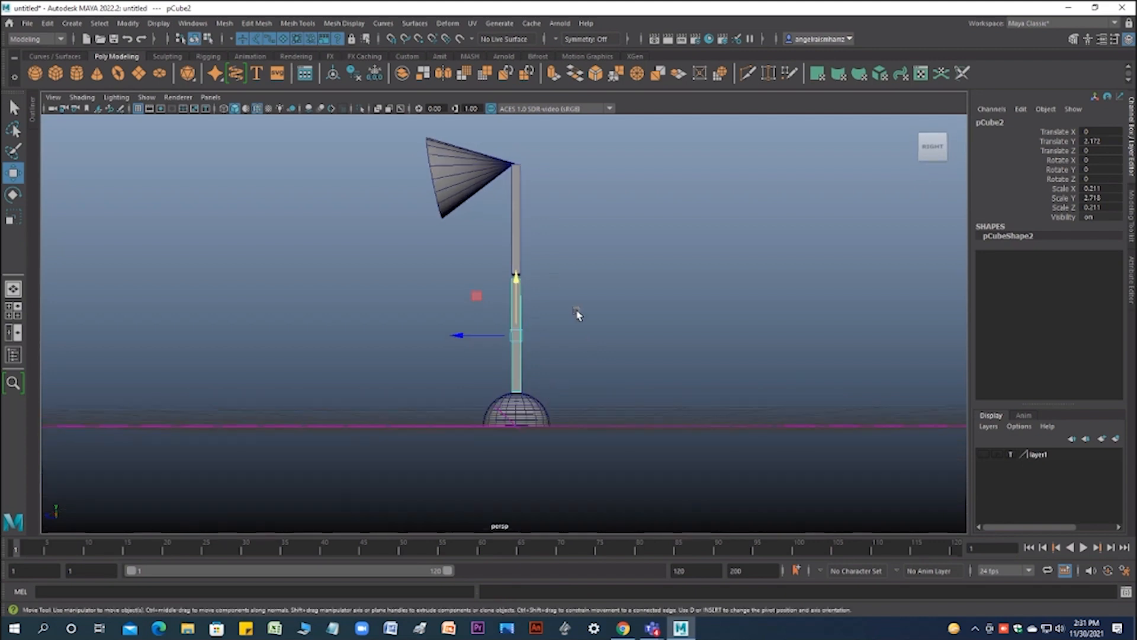
middle_click_drag(579, 314, 656, 330, "alt")
scroll(703, 341, "down", 2)
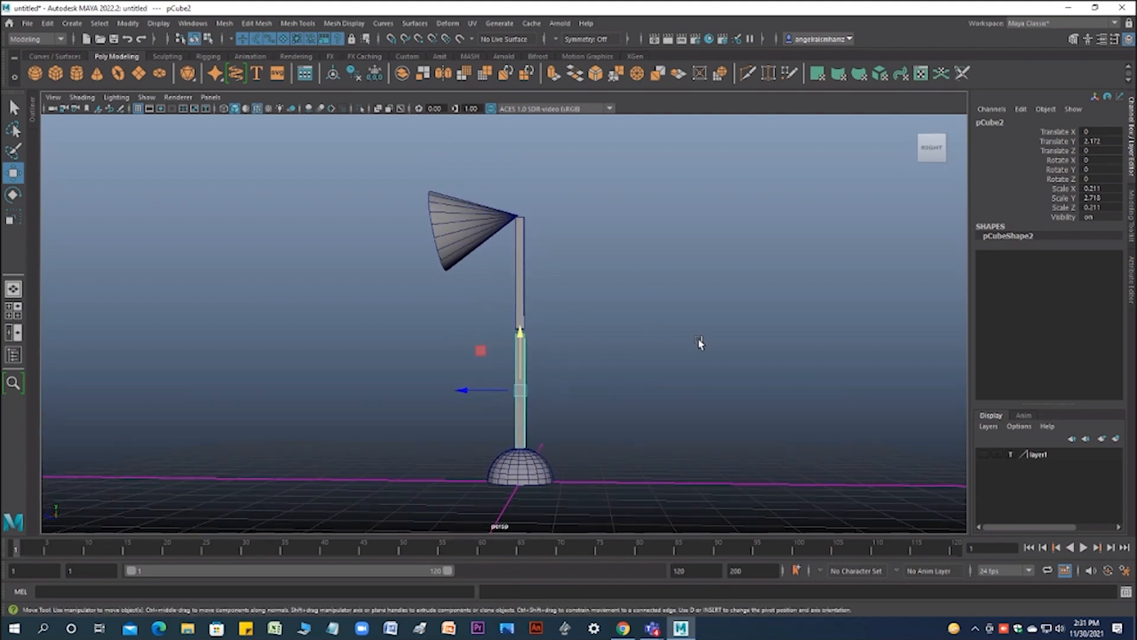
scroll(693, 345, "down", 2)
scroll(686, 346, "up", 2)
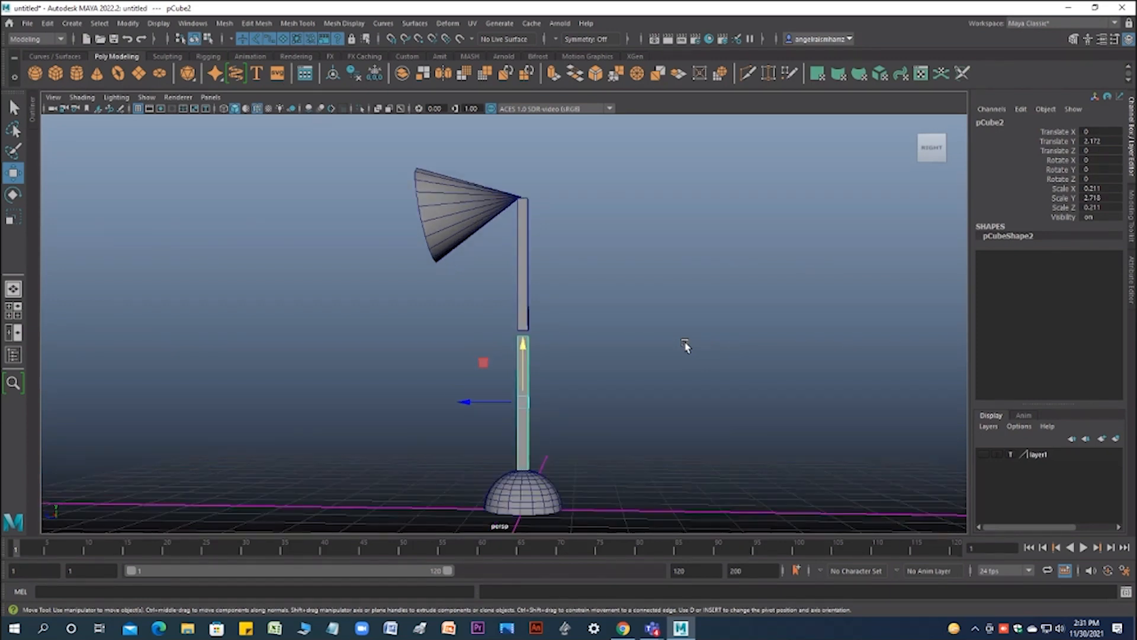
scroll(716, 279, "up", 2)
scroll(714, 320, "up", 1)
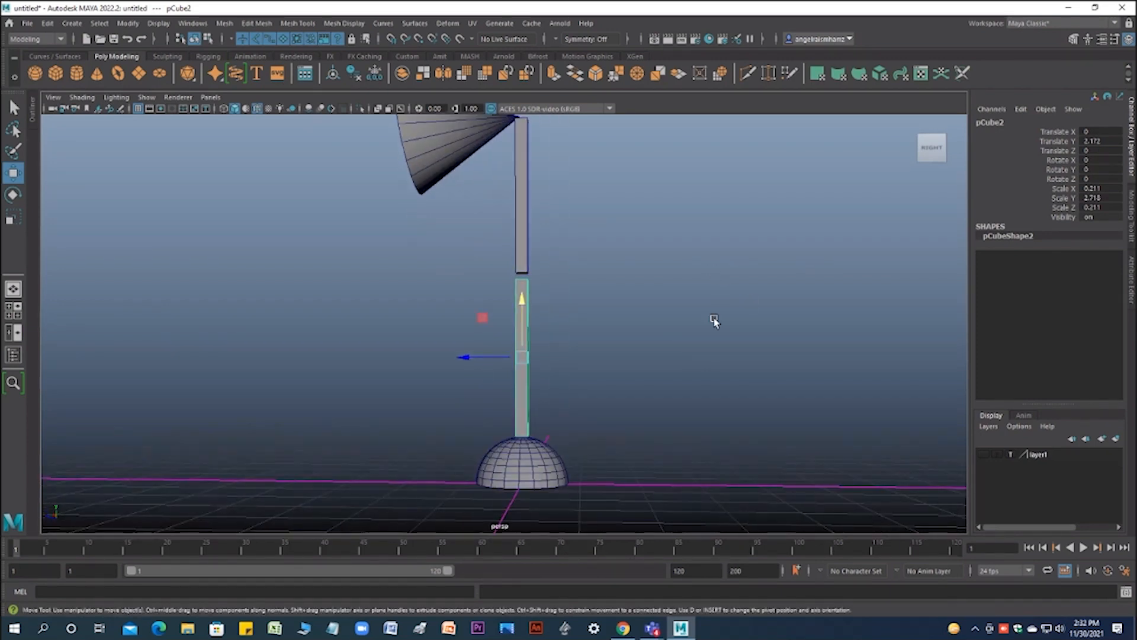
key("e")
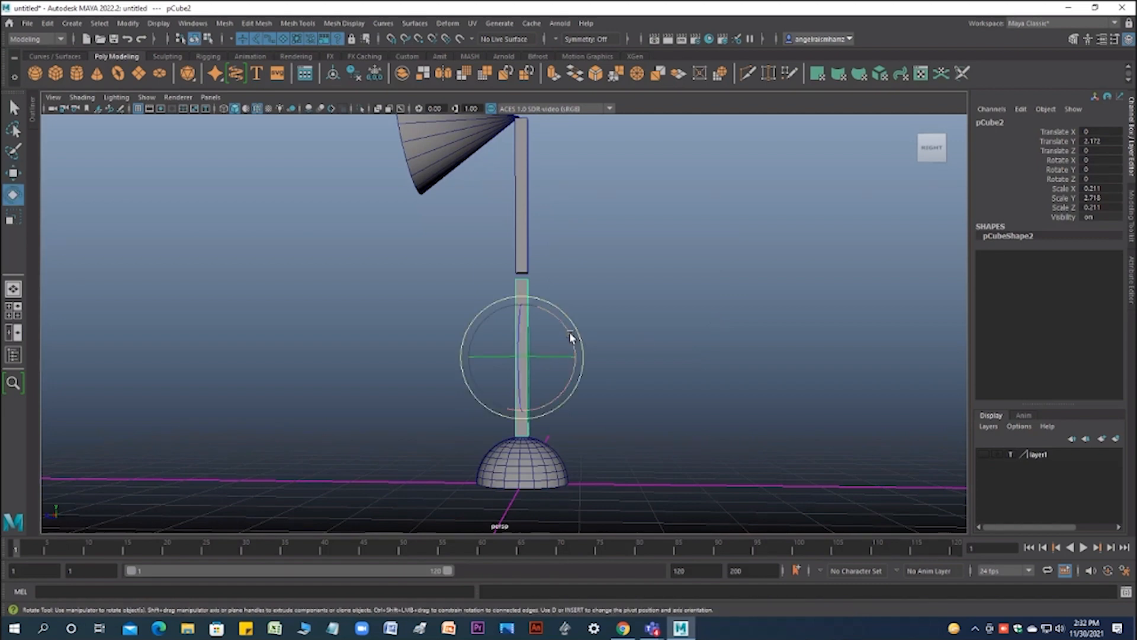
left_click_drag(574, 337, 699, 354)
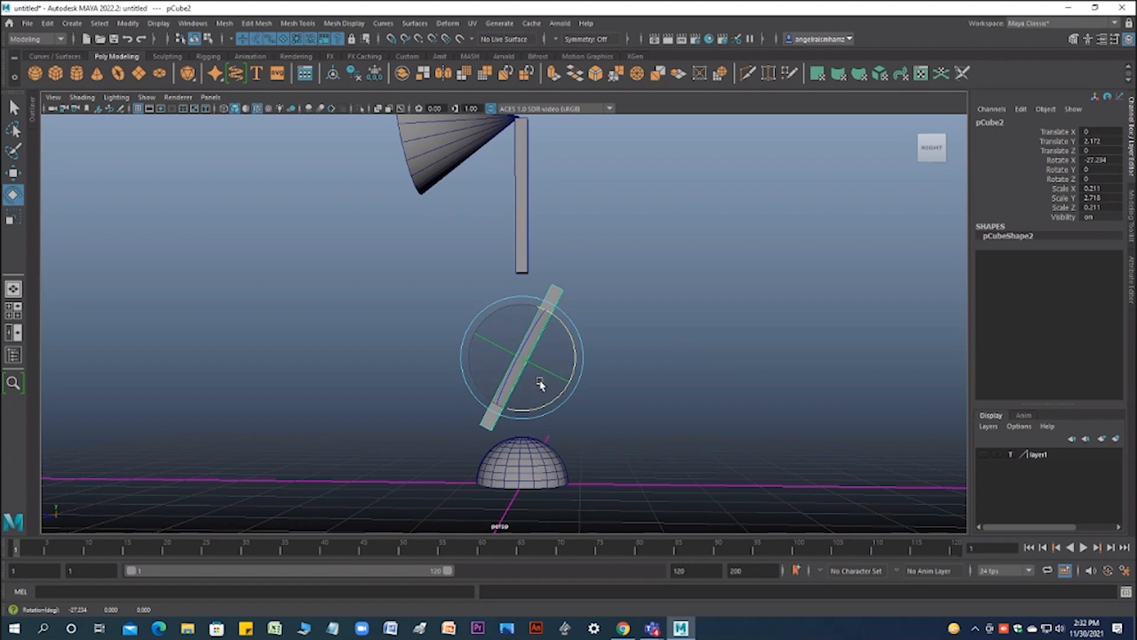
mouse_move(565, 336)
left_mouse_down()
mouse_move(533, 317)
mouse_move(566, 339)
mouse_move(552, 294)
mouse_move(556, 330)
left_mouse_up()
left_click_drag(670, 378, 691, 309, "alt")
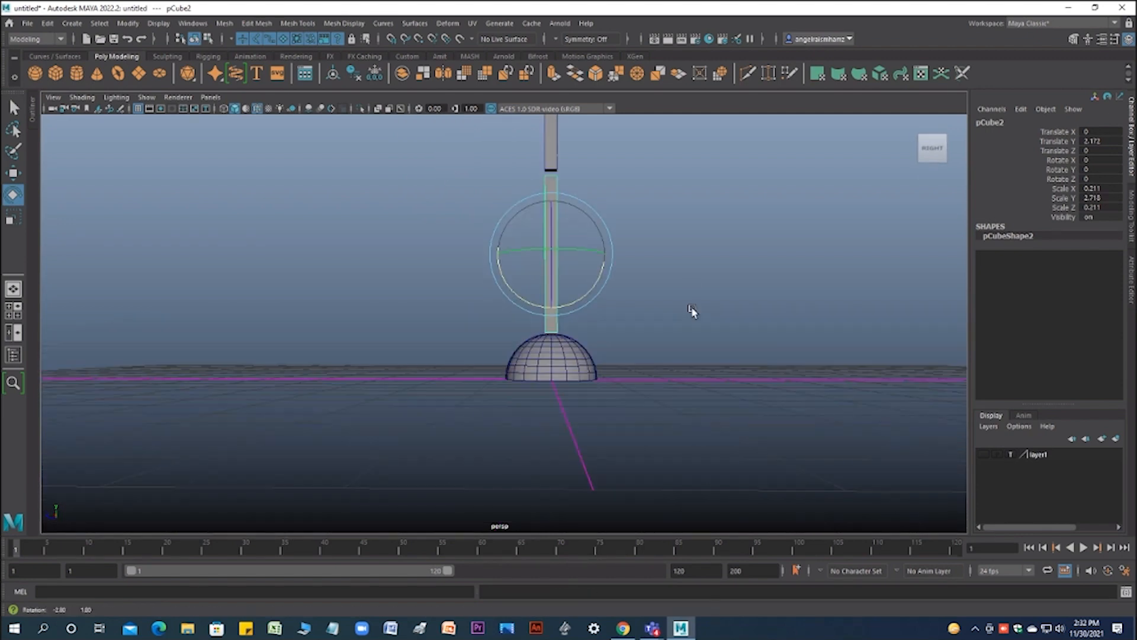
Step: Move the lower arm segment's pivot in the side view down to its bottom end, where it meets the half-sphere base
key("space")
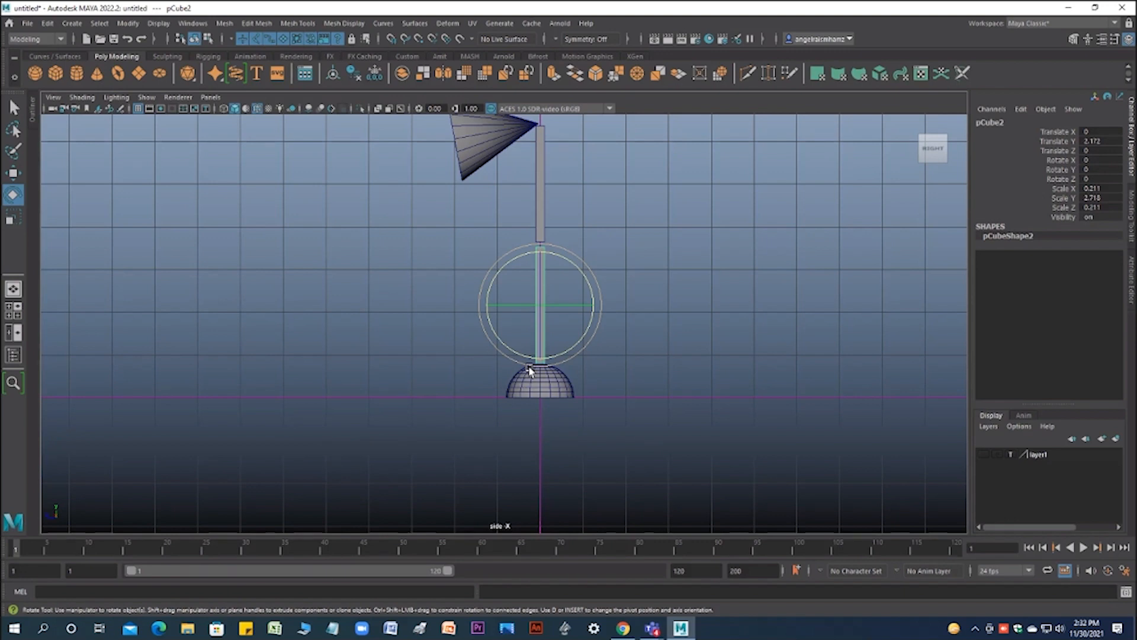
key("d")
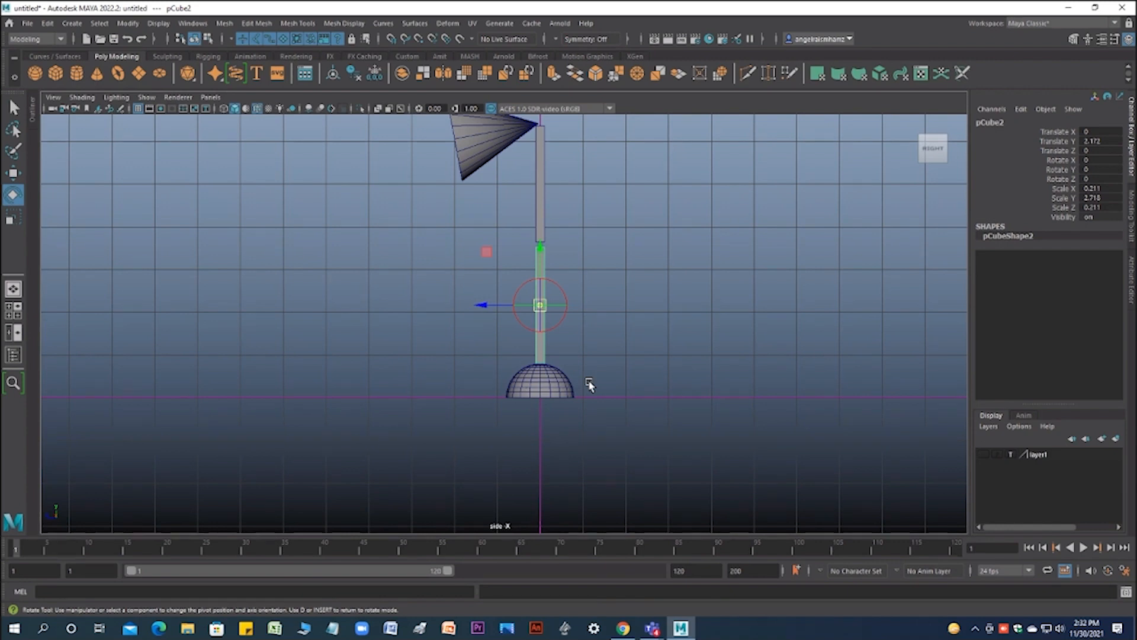
key("d")
key("d")
key("d")
key("d")
key("d")
key("d")
key("d")
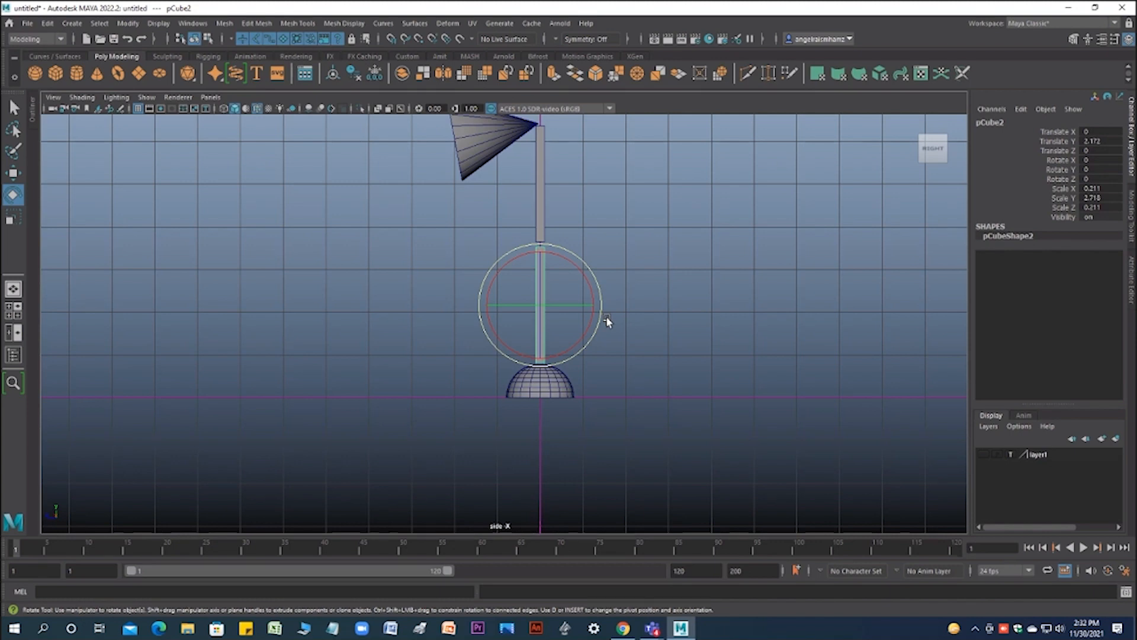
key("d")
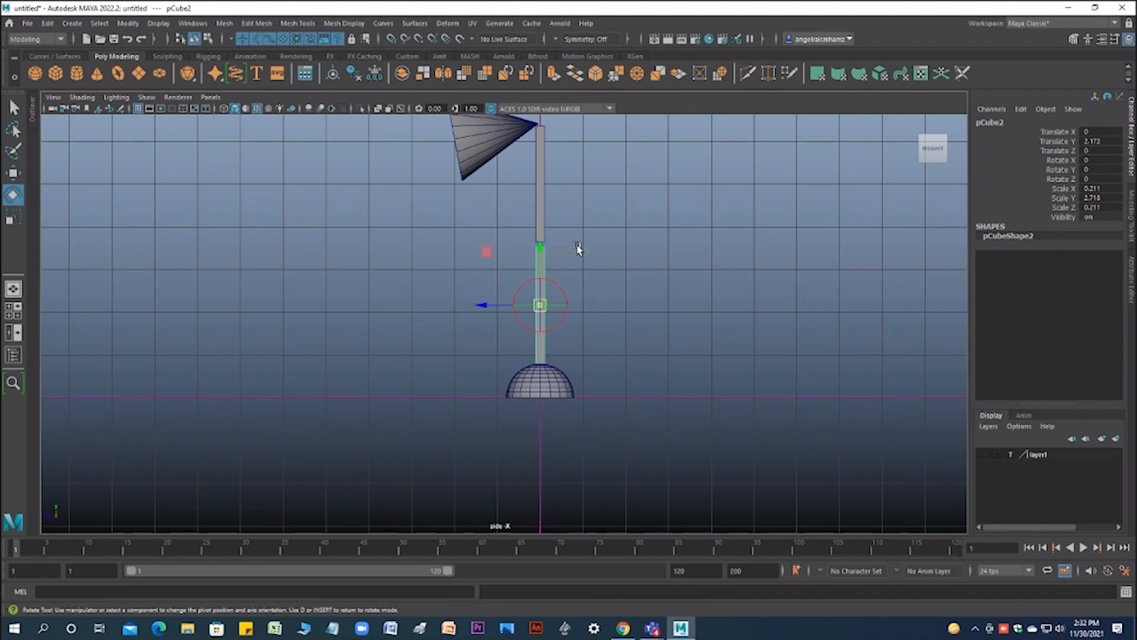
left_click_drag(541, 247, 538, 311)
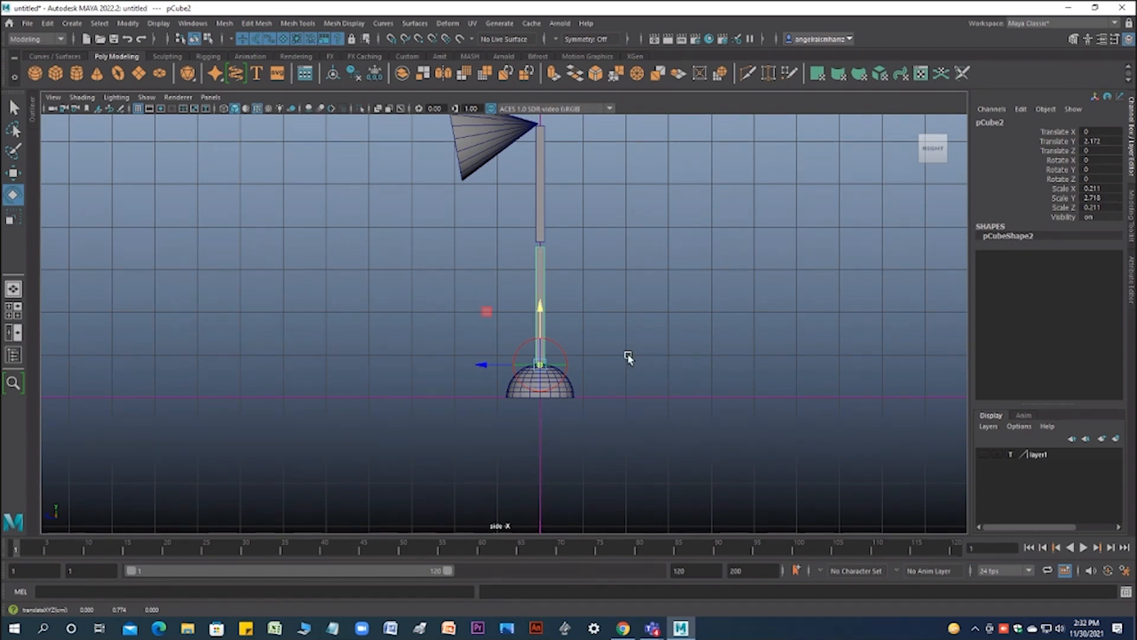
key("d")
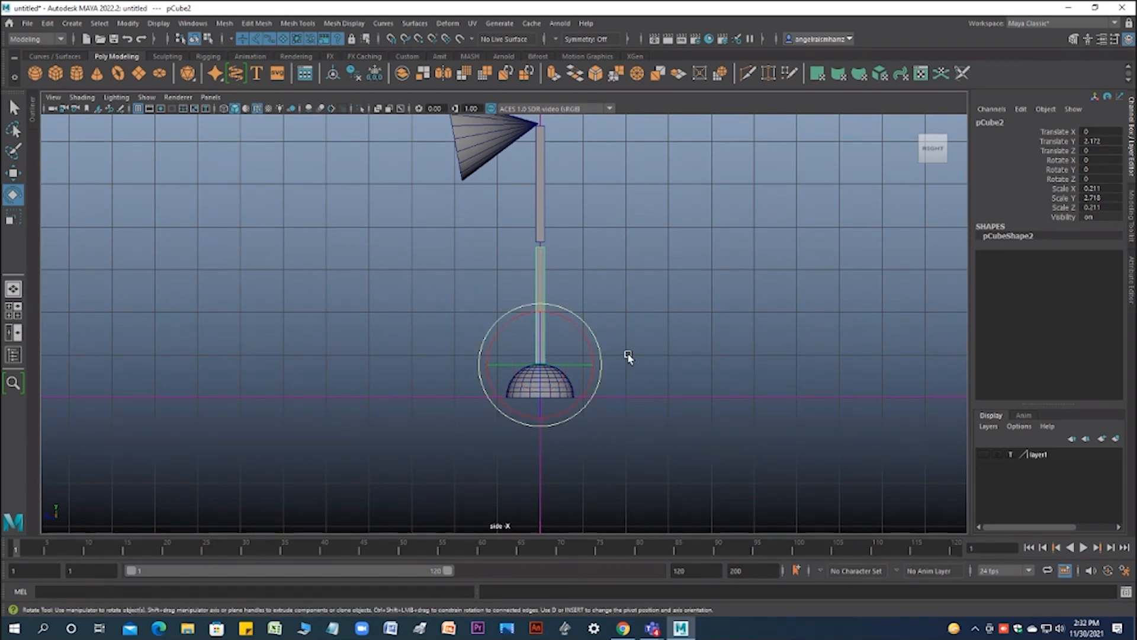
left_click(503, 293)
left_click(539, 276)
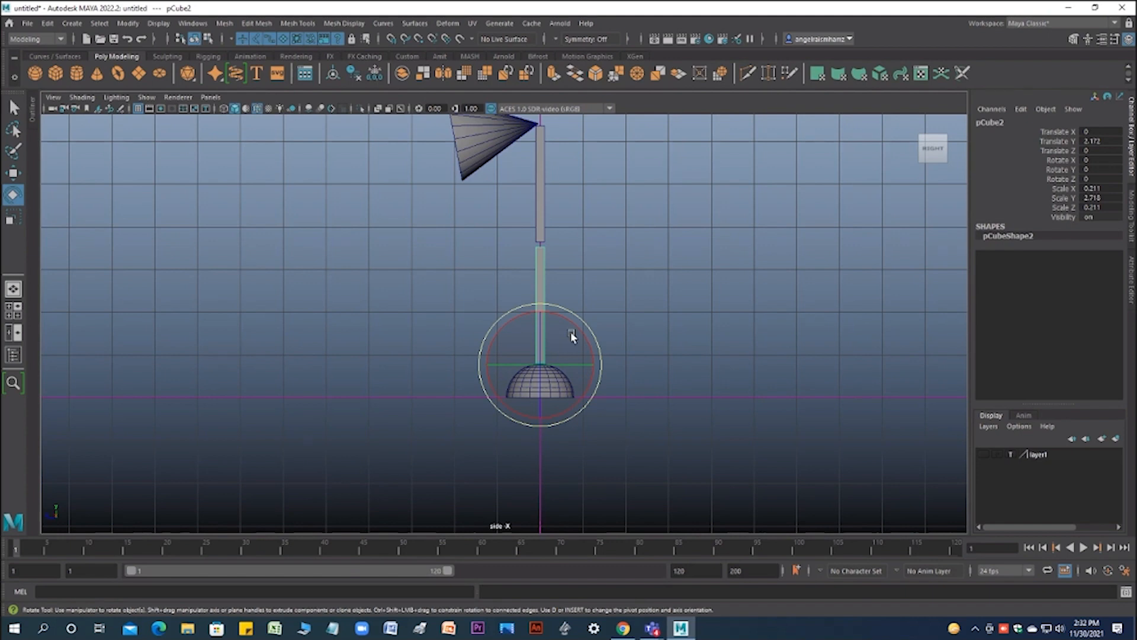
Step: Rotate the lower arm segment about the X axis by about -27 degrees around its bottom-end pivot
left_click_drag(580, 331, 588, 358)
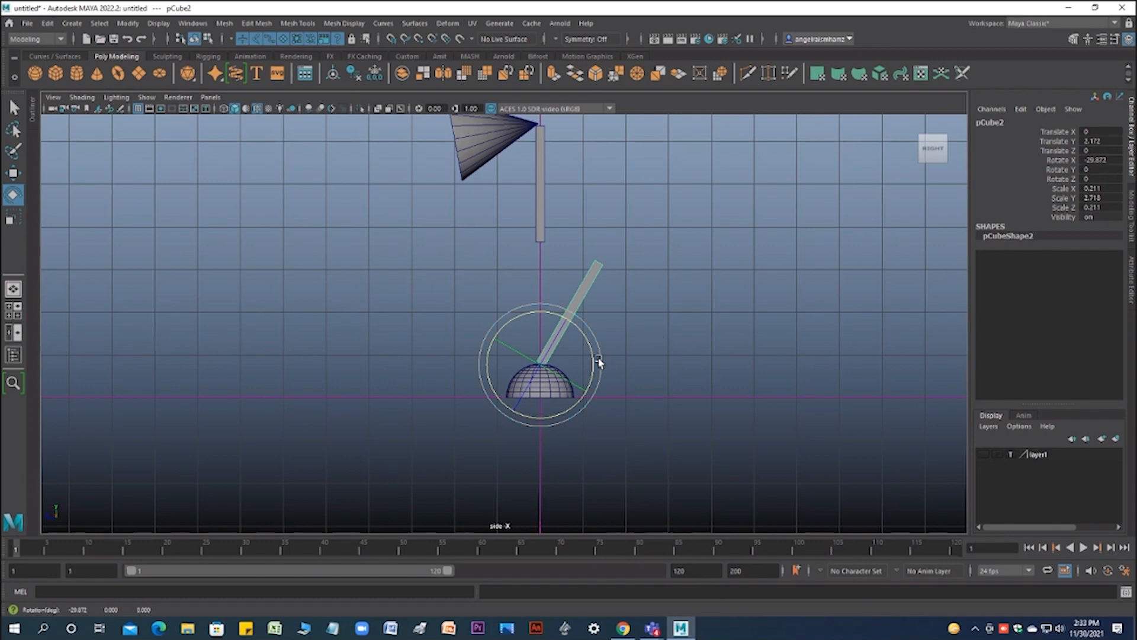
left_click(632, 300)
left_click(585, 290)
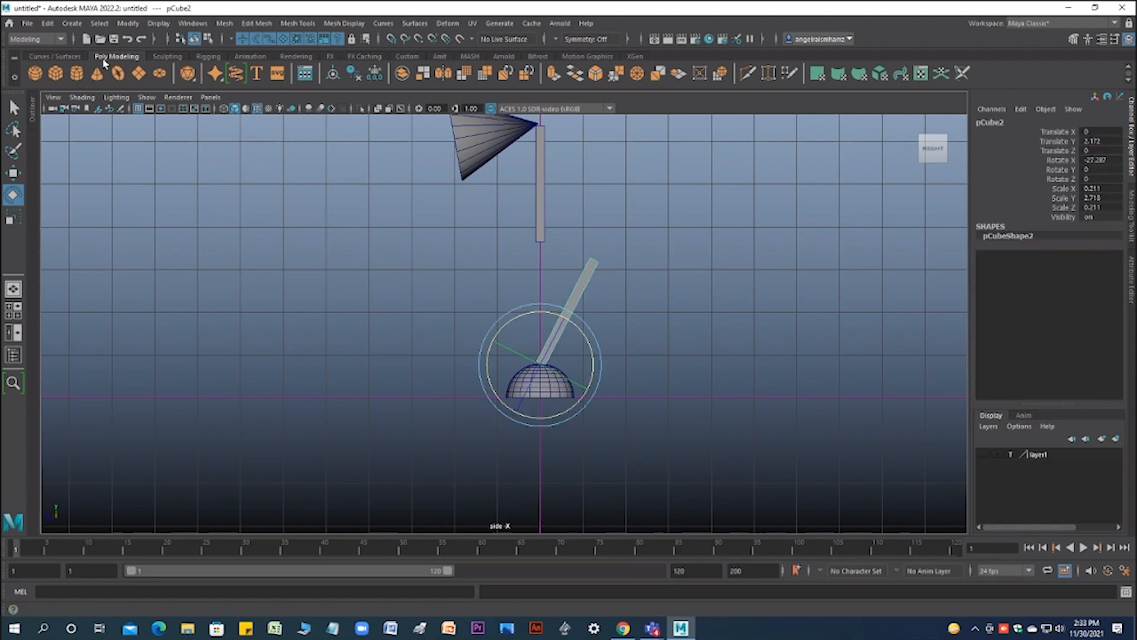
Step: Freeze the transformations of the tilted lower arm segment and check its channel values
left_click(128, 23)
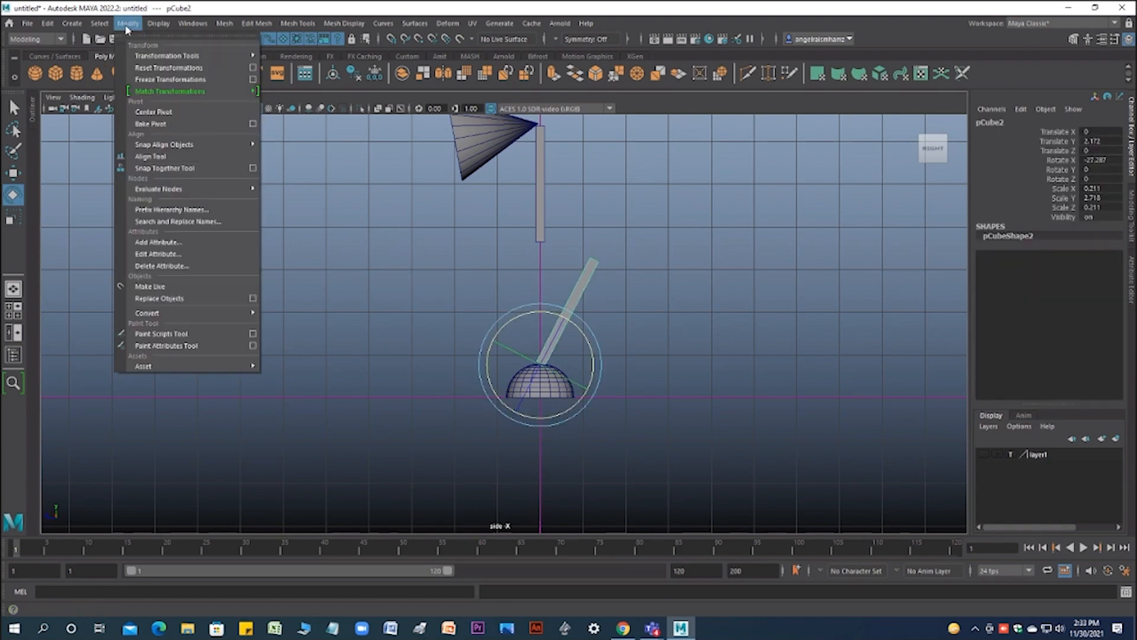
left_click(134, 80)
left_click(614, 301)
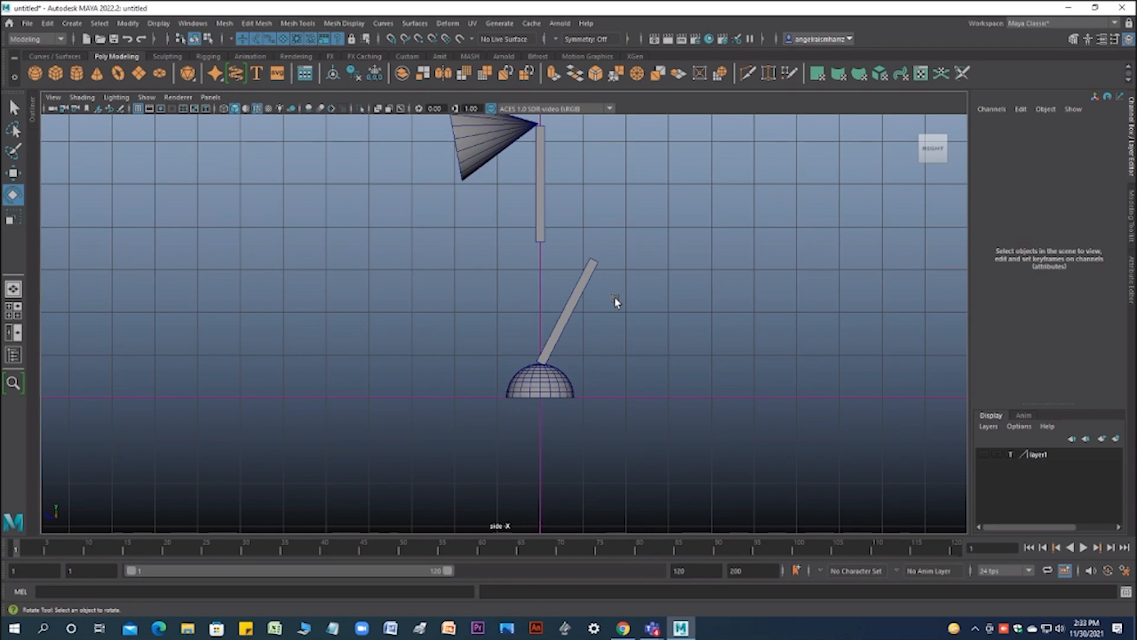
left_click(576, 289)
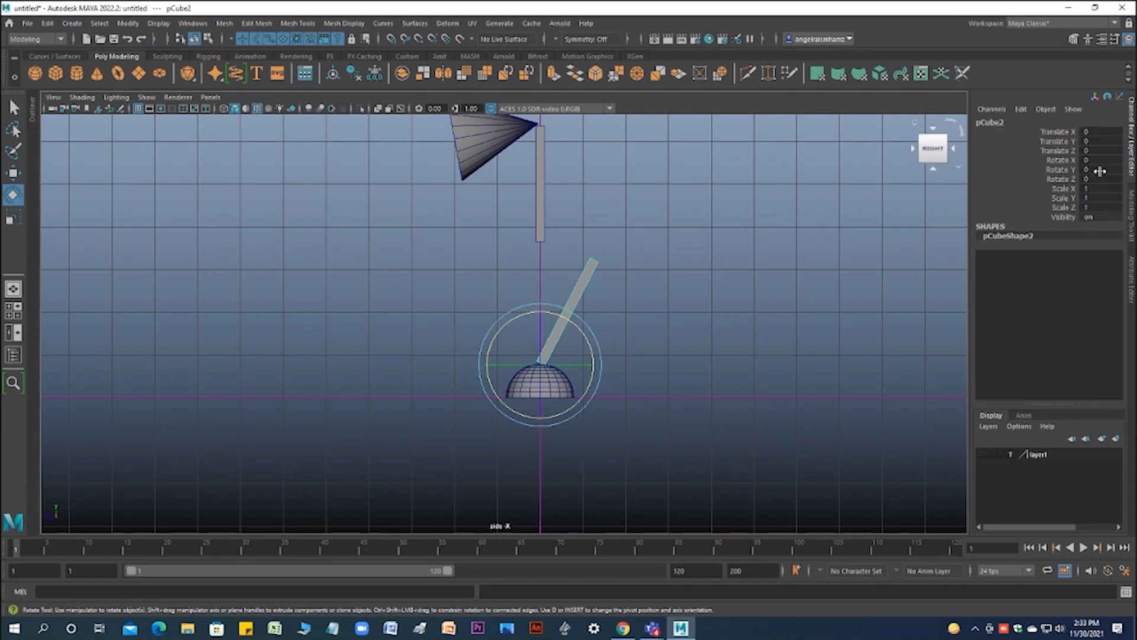
Step: Move the upper arm segment's pivot down to its lower end
left_click(540, 235)
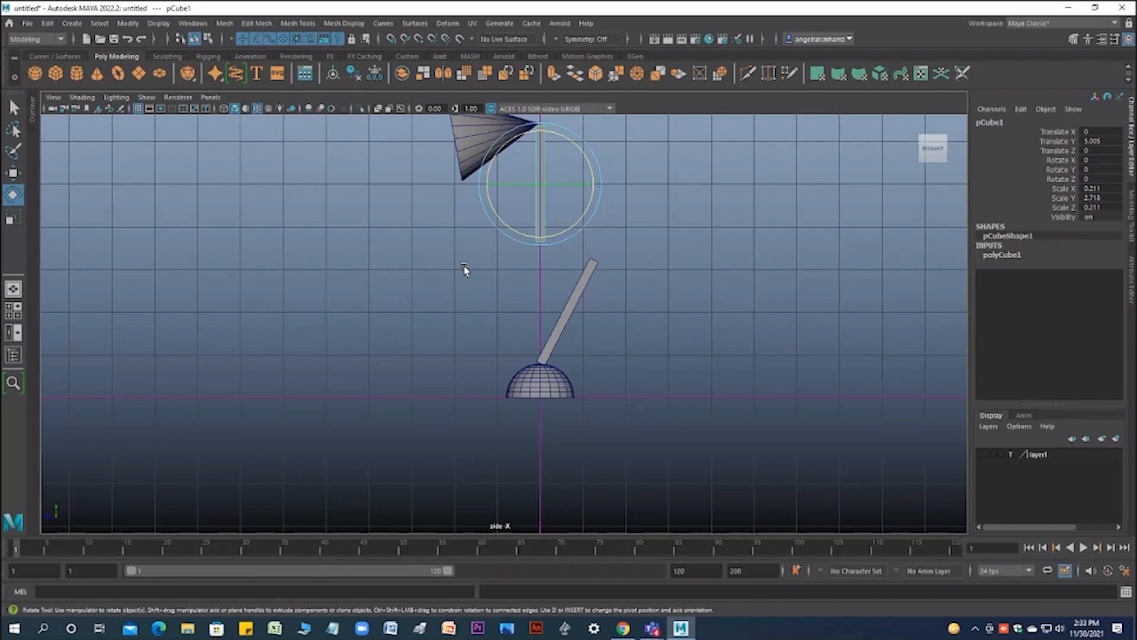
key("d")
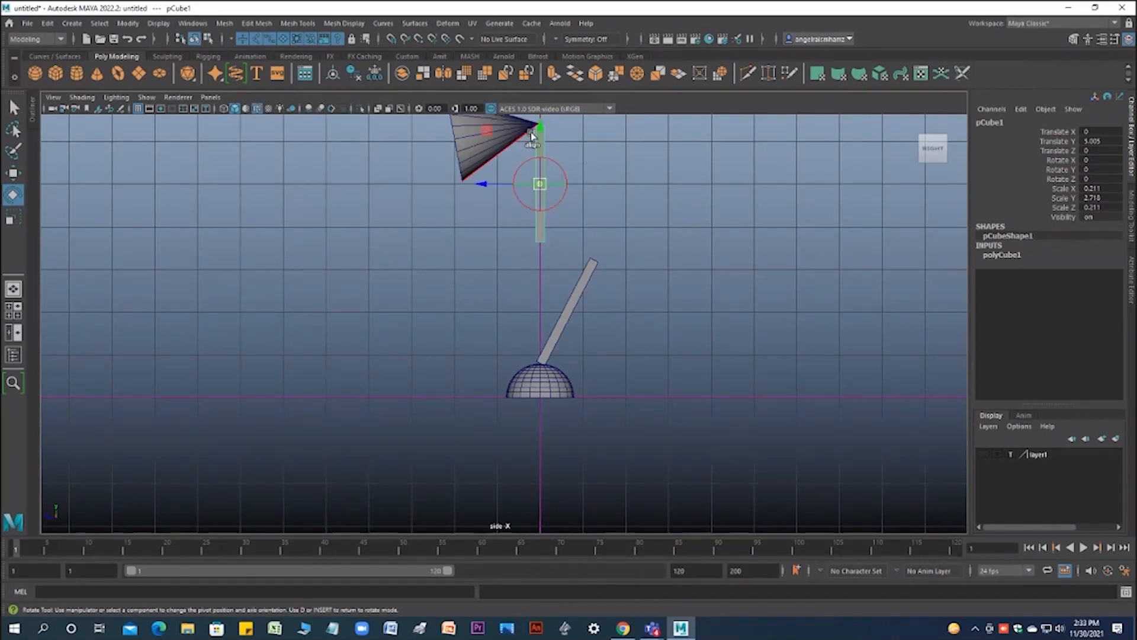
left_click_drag(539, 132, 591, 180)
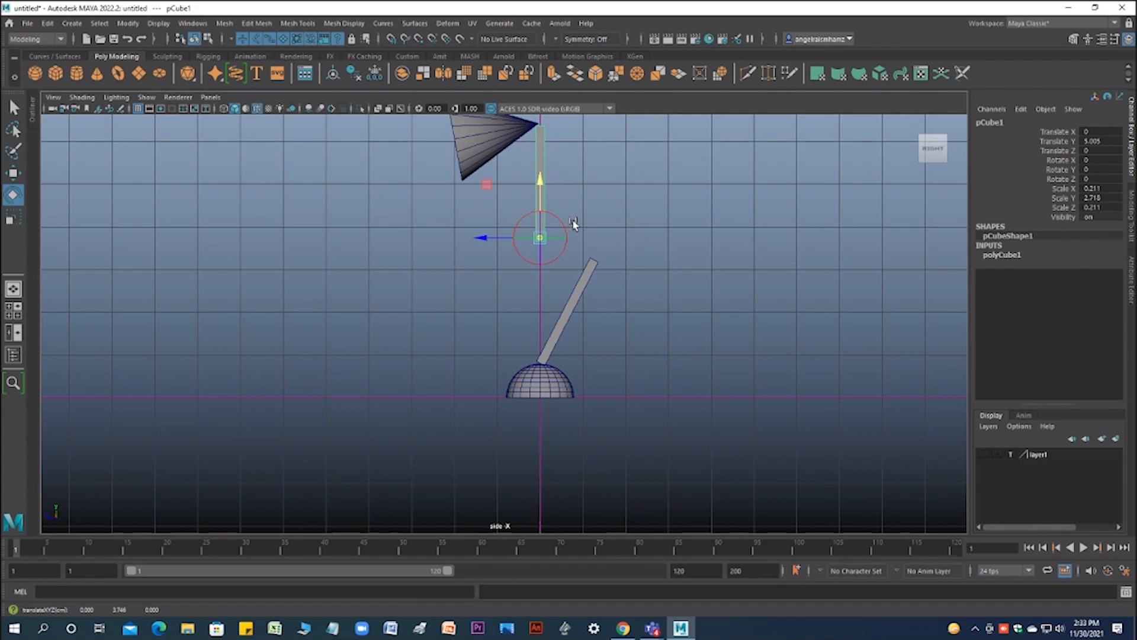
Step: Tilt the upper arm about 31 degrees around X and place it on the lower arm's top end, about Translate Y 4.631, Z -1.245
left_click_drag(584, 203, 562, 183)
key("w")
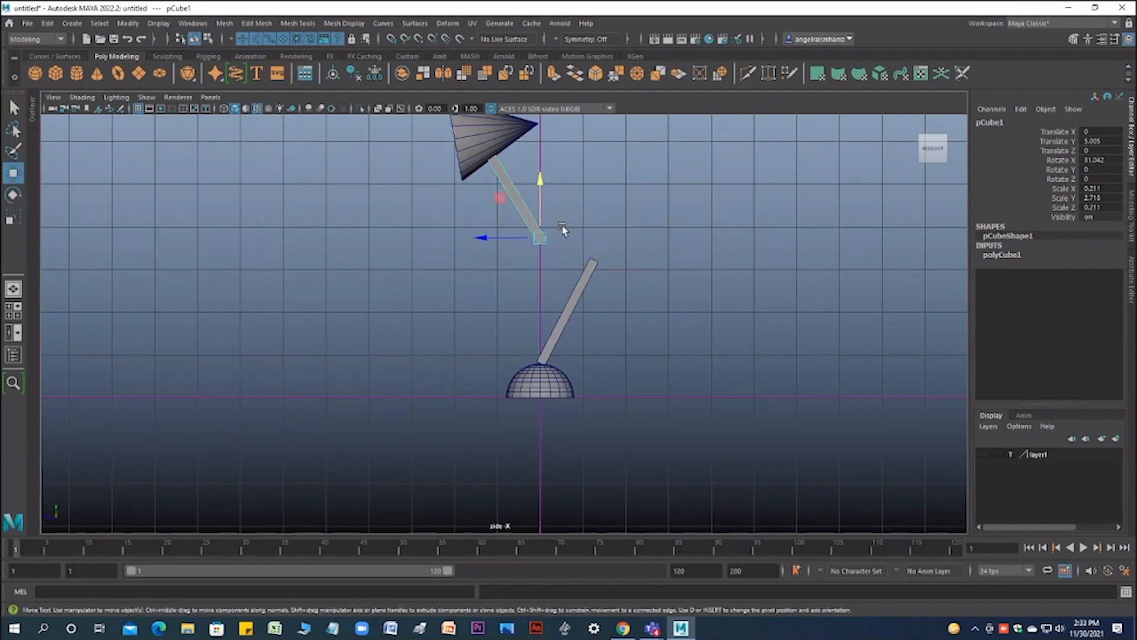
left_click_drag(475, 236, 529, 243)
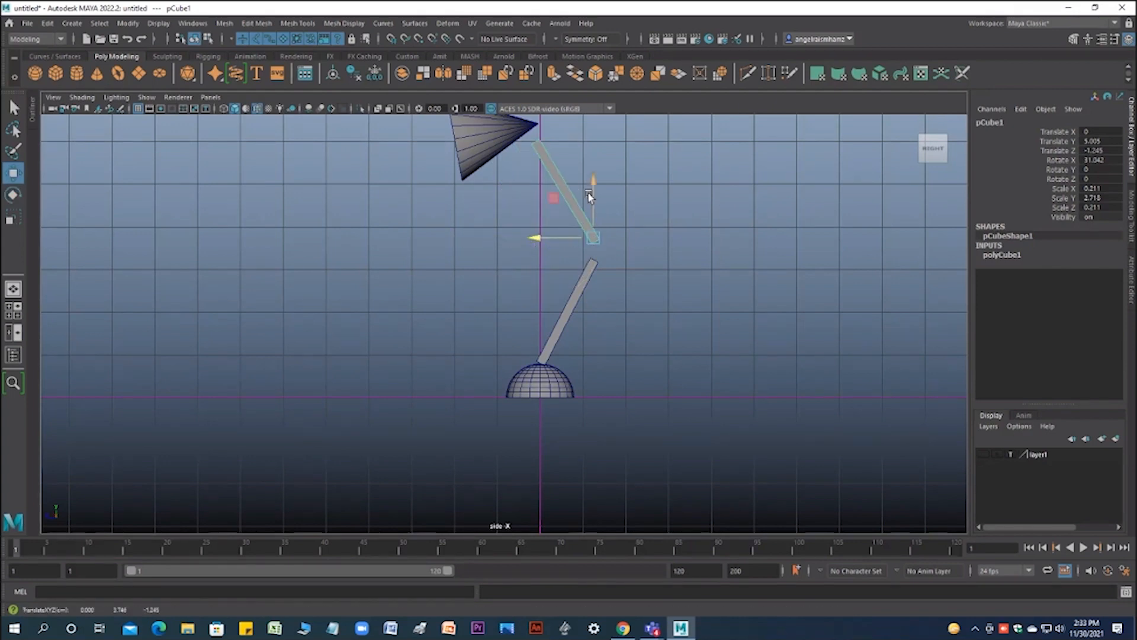
left_click_drag(591, 185, 592, 203)
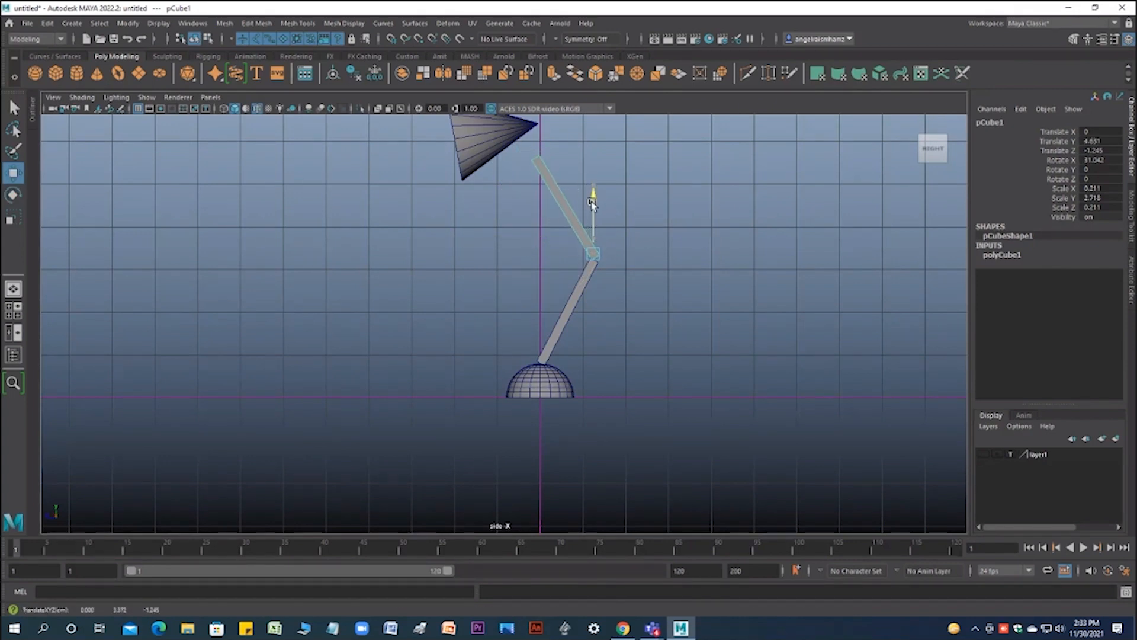
left_click(749, 214)
Step: Freeze the transformations of the tilted upper arm segment
left_click(572, 215)
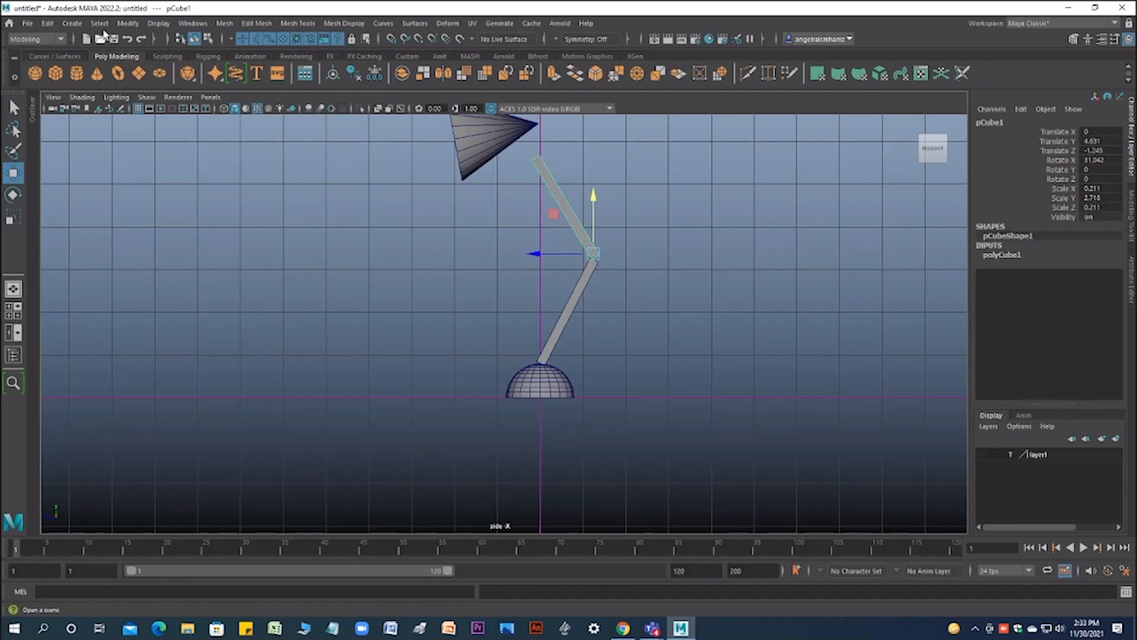
left_click(127, 23)
left_click(142, 80)
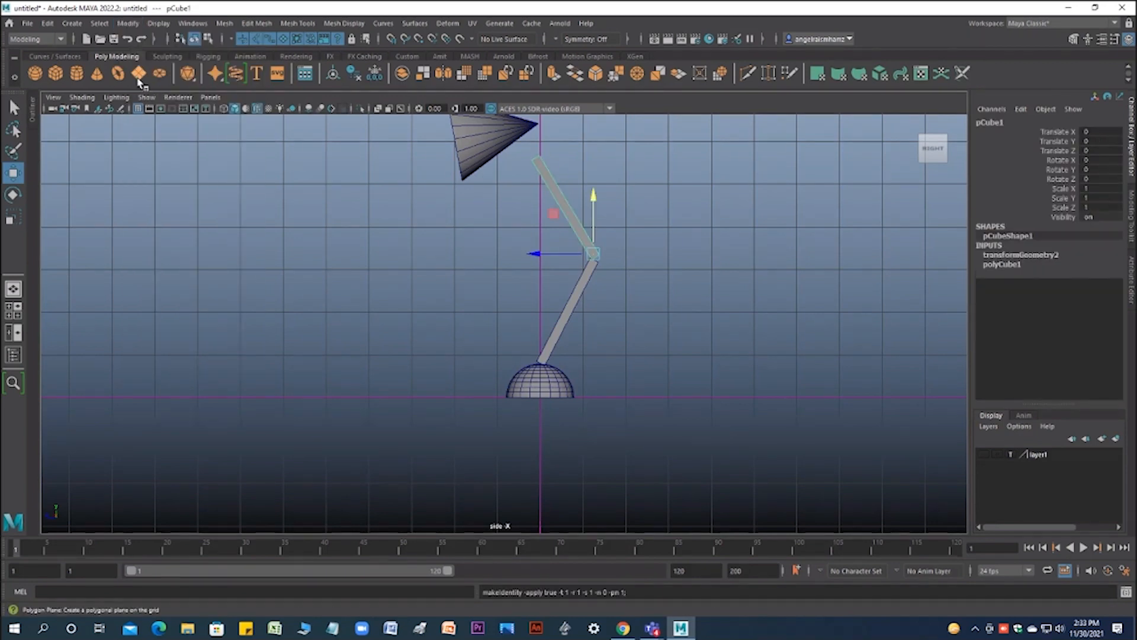
left_click(426, 285)
left_click(546, 186)
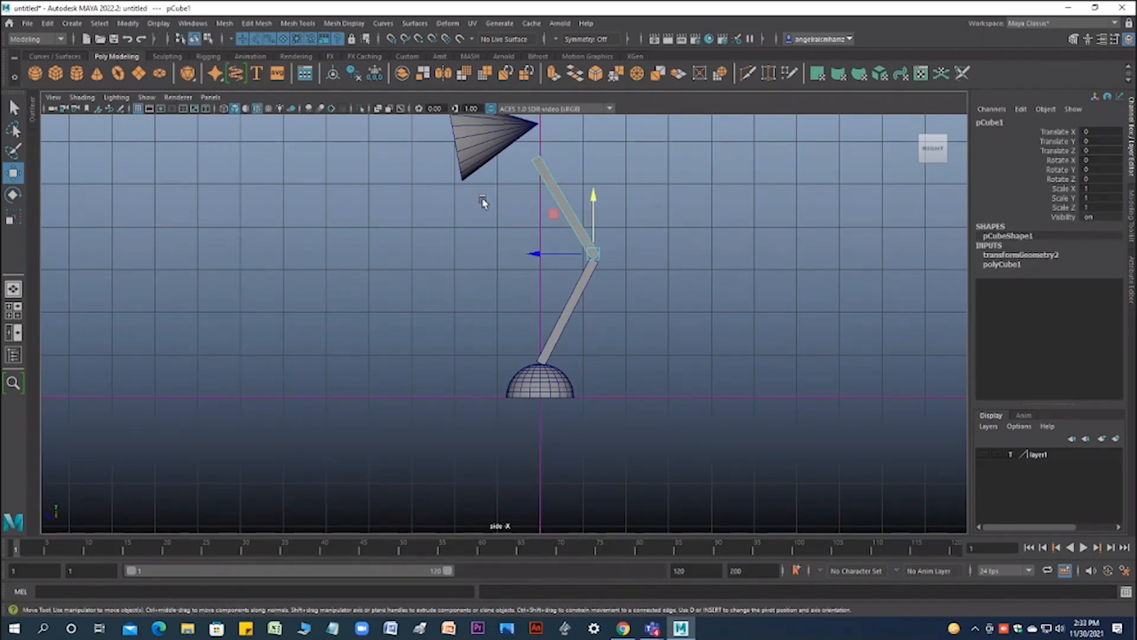
Step: Lower the cone shade onto the upper arm's top end, to a Translate Y of about 5.56
key("e")
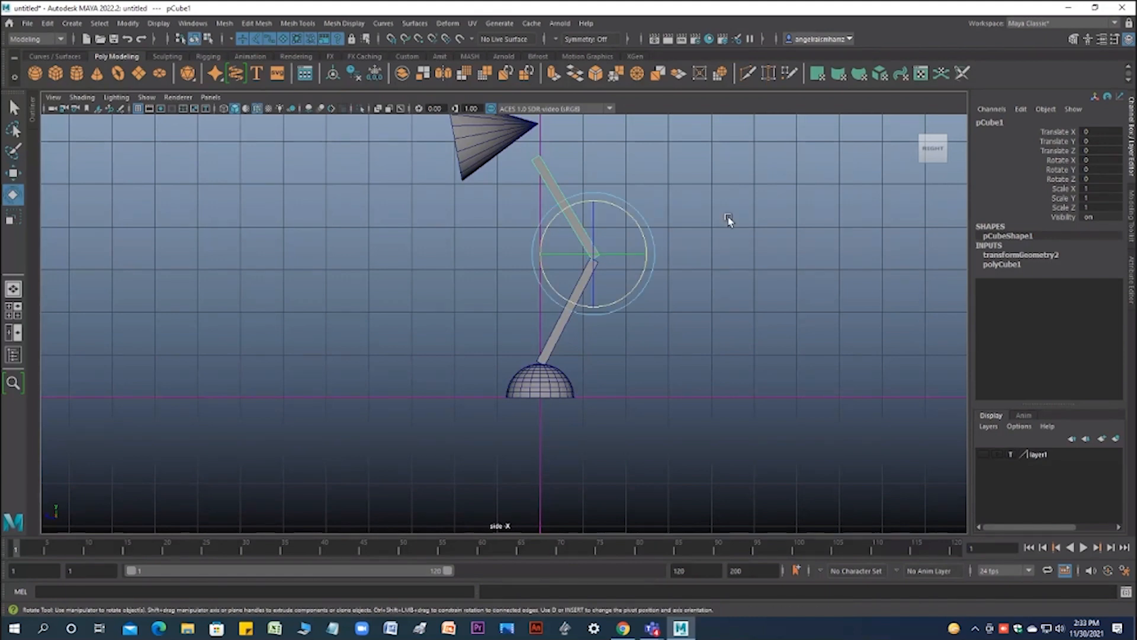
middle_click_drag(728, 218, 729, 280, "alt")
left_click(474, 228)
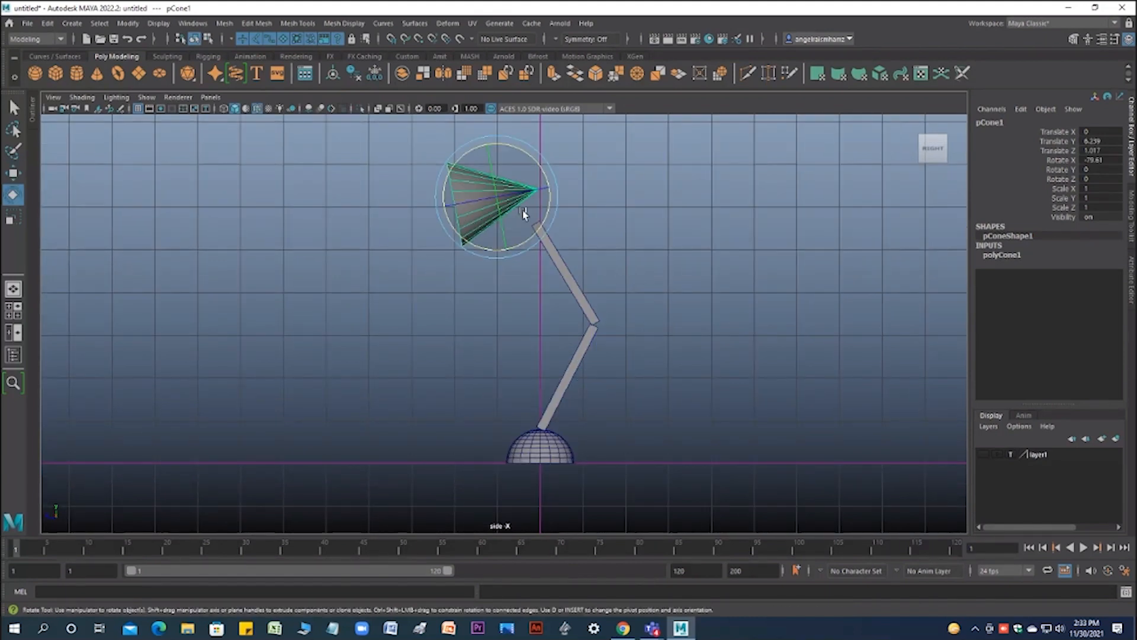
key("w")
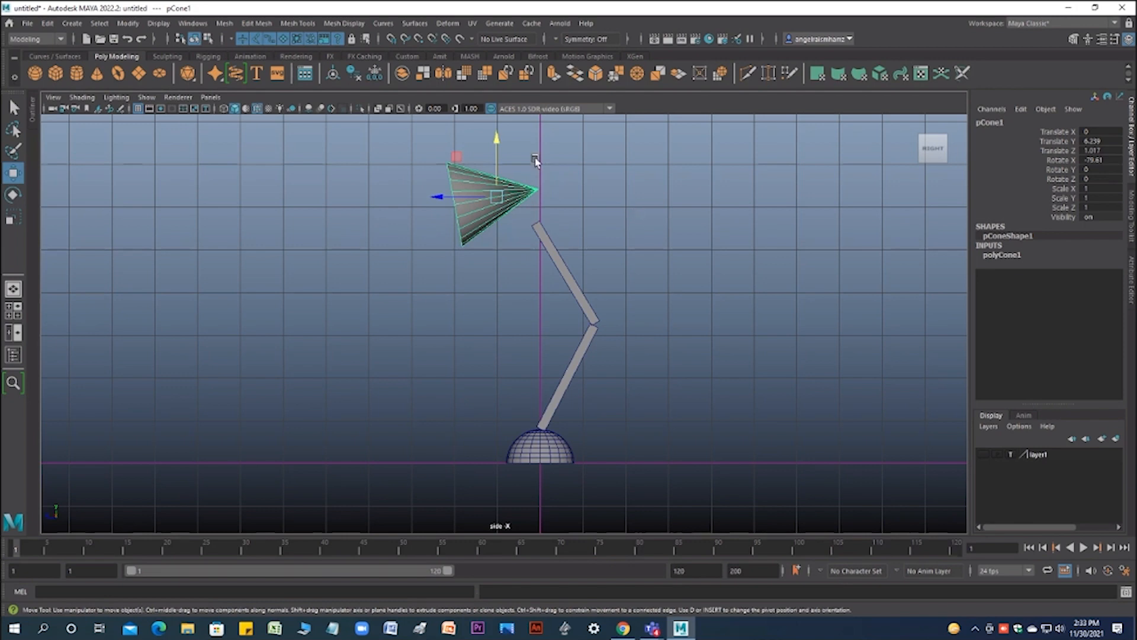
left_click_drag(496, 142, 497, 168)
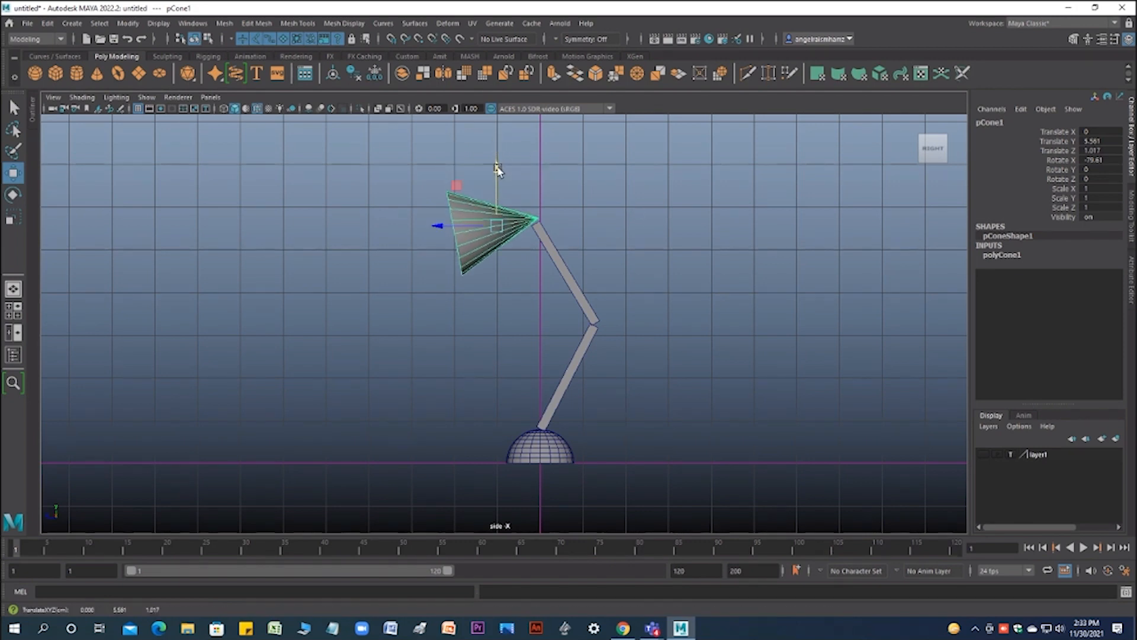
left_click(621, 193)
Step: Freeze the transformations of the cone shade and check the channel values of the shade and both arm segments
left_click(497, 223)
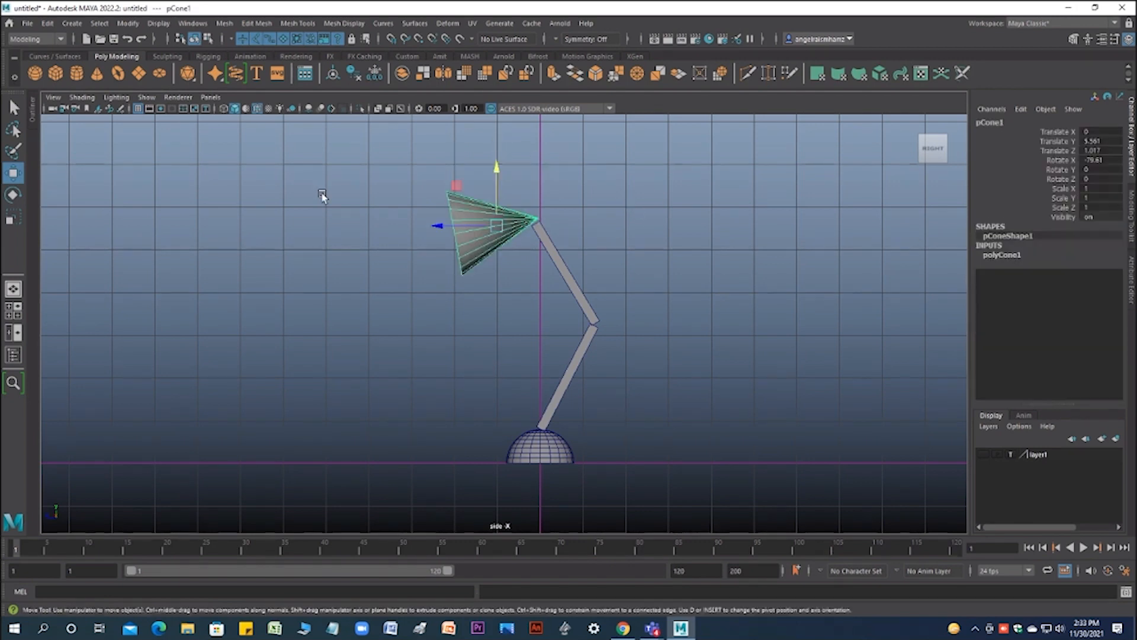
left_click(127, 23)
left_click(141, 79)
left_click(460, 284)
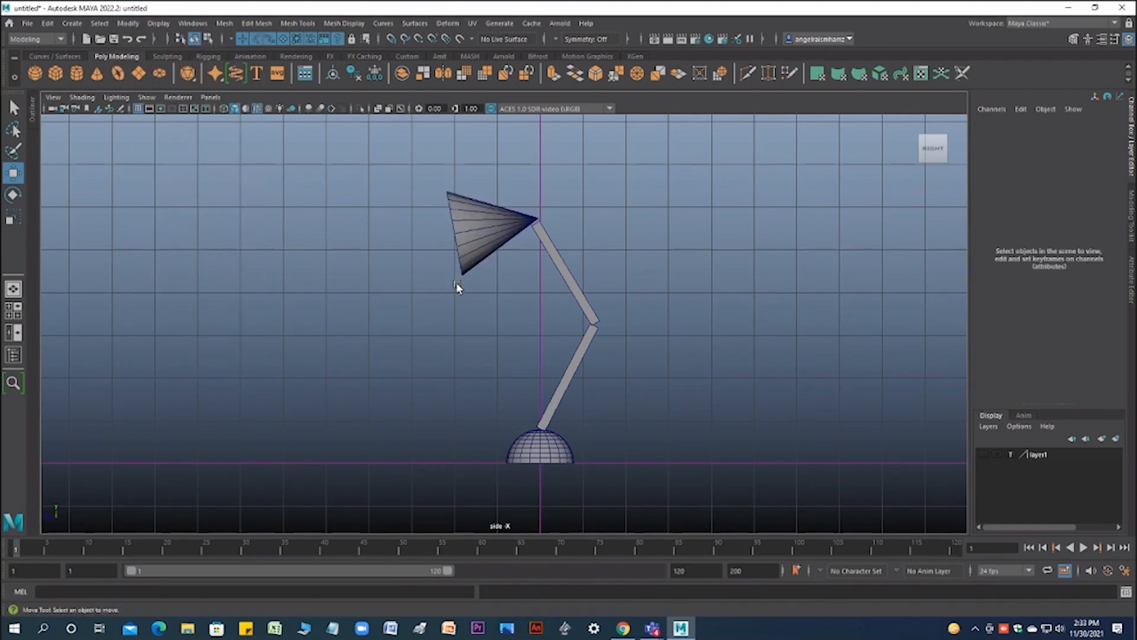
left_click(501, 225)
left_click(604, 320)
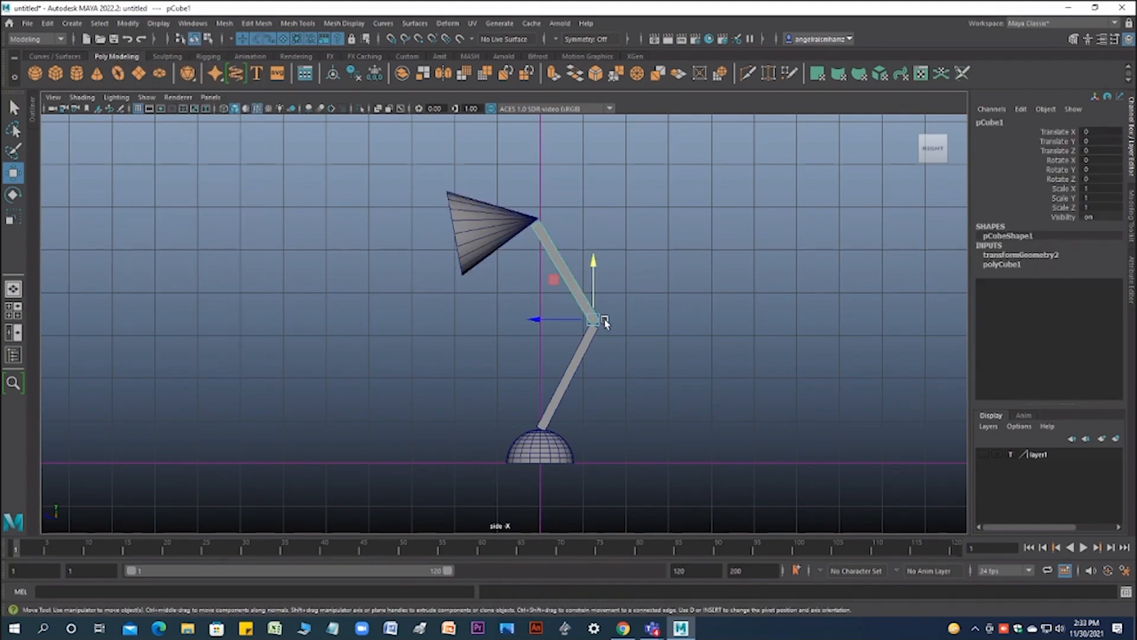
left_click(581, 362)
Step: Delete the construction history of the half-sphere base
left_click(558, 454)
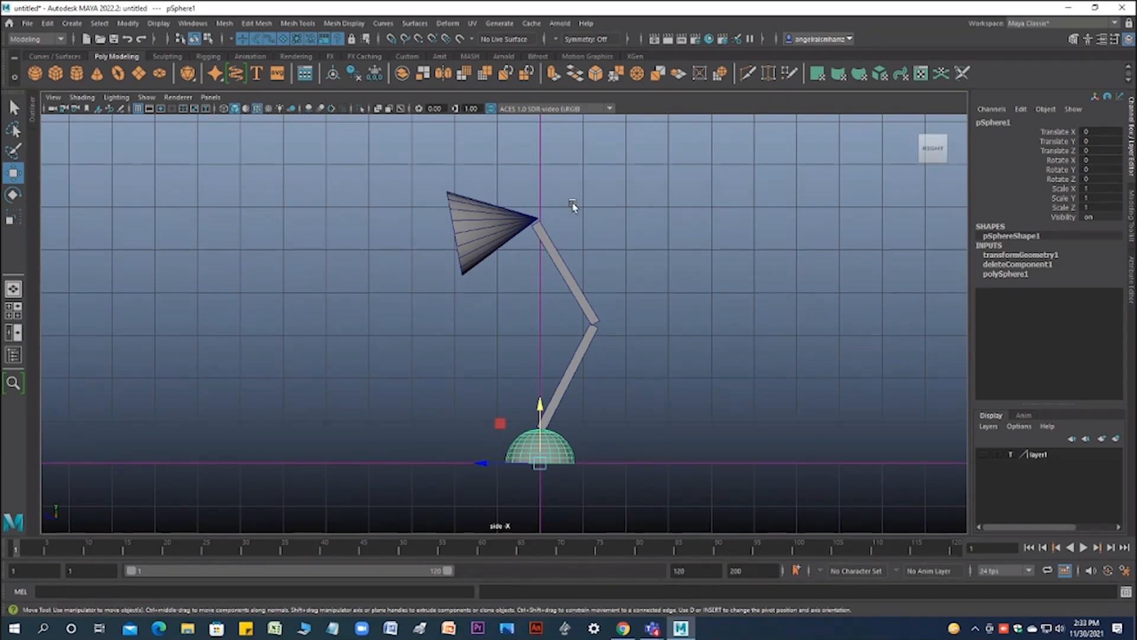
left_click(48, 23)
mouse_move(82, 164)
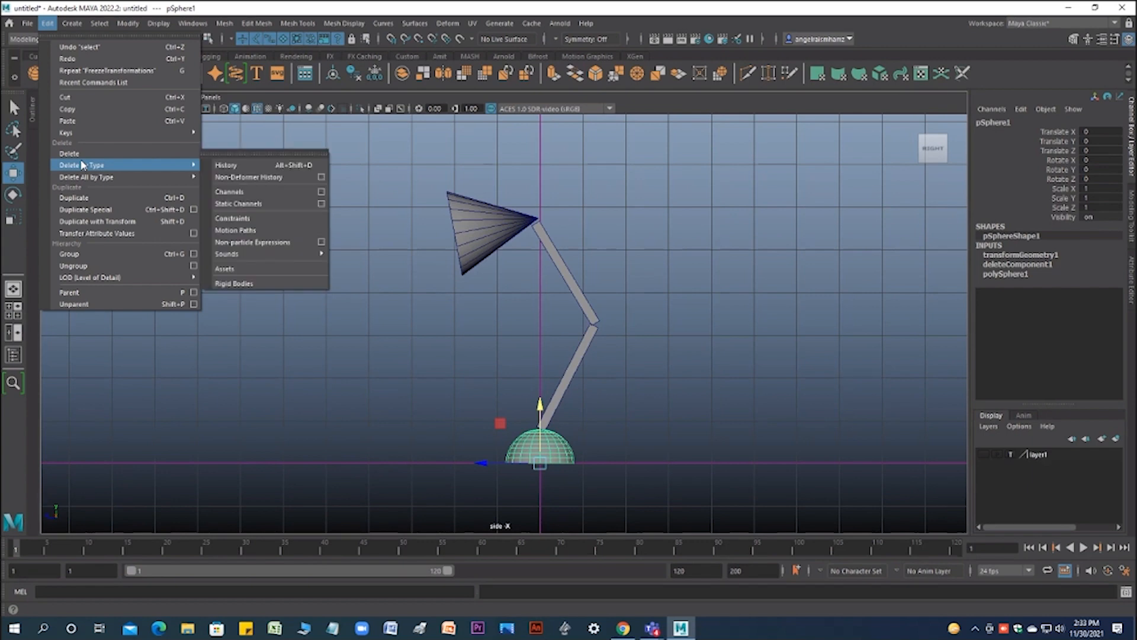
left_click(226, 164)
left_click(589, 378)
Step: Delete the construction history of the lower arm segment
left_click_drag(566, 350, 634, 388)
left_click(48, 23)
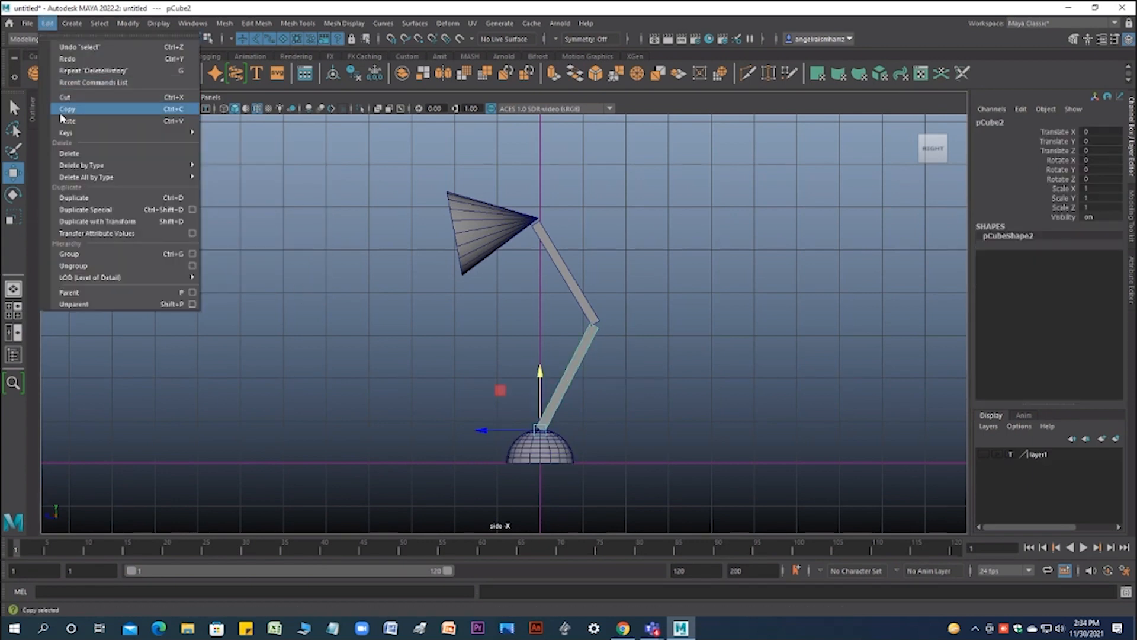
mouse_move(83, 165)
left_click(212, 166)
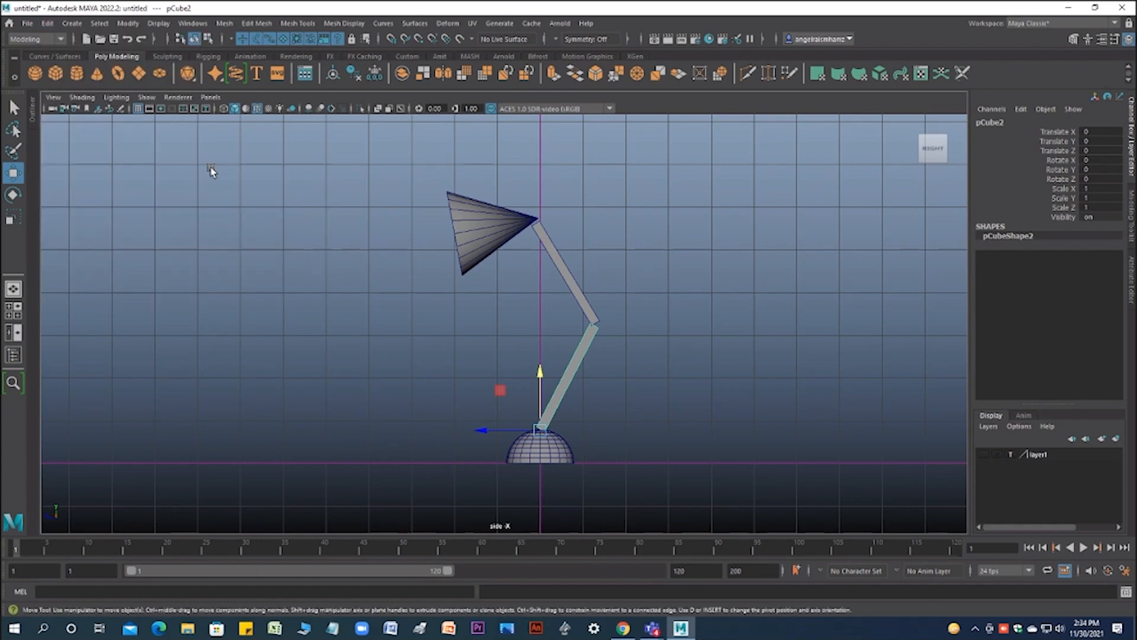
Step: Delete the construction history of the upper arm segment
left_click_drag(603, 259, 583, 273)
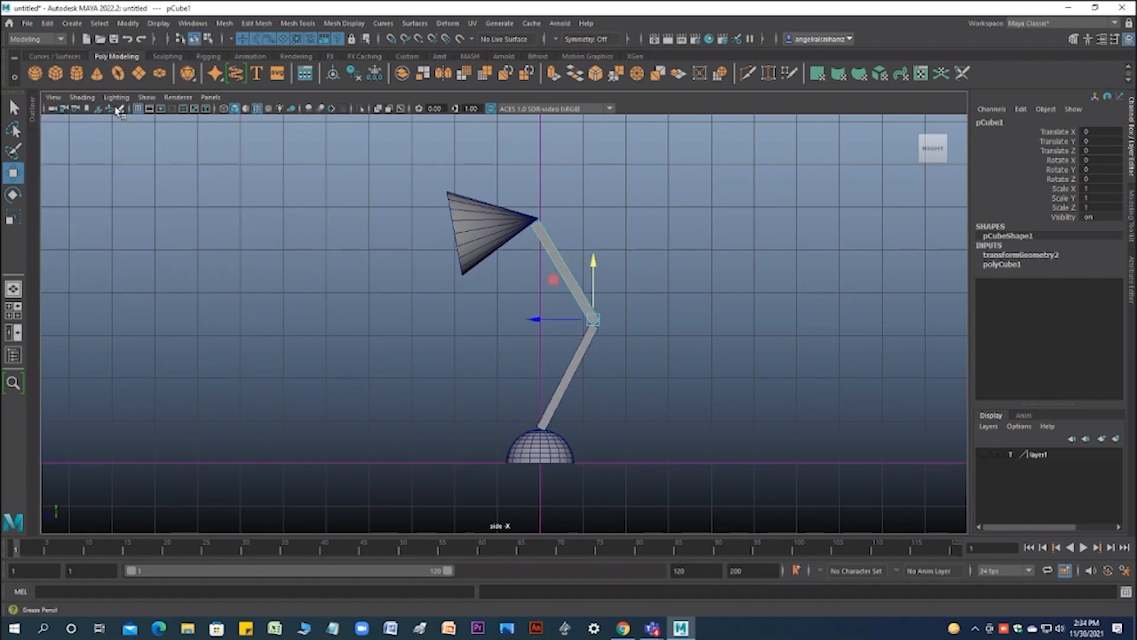
left_click(48, 23)
mouse_move(82, 165)
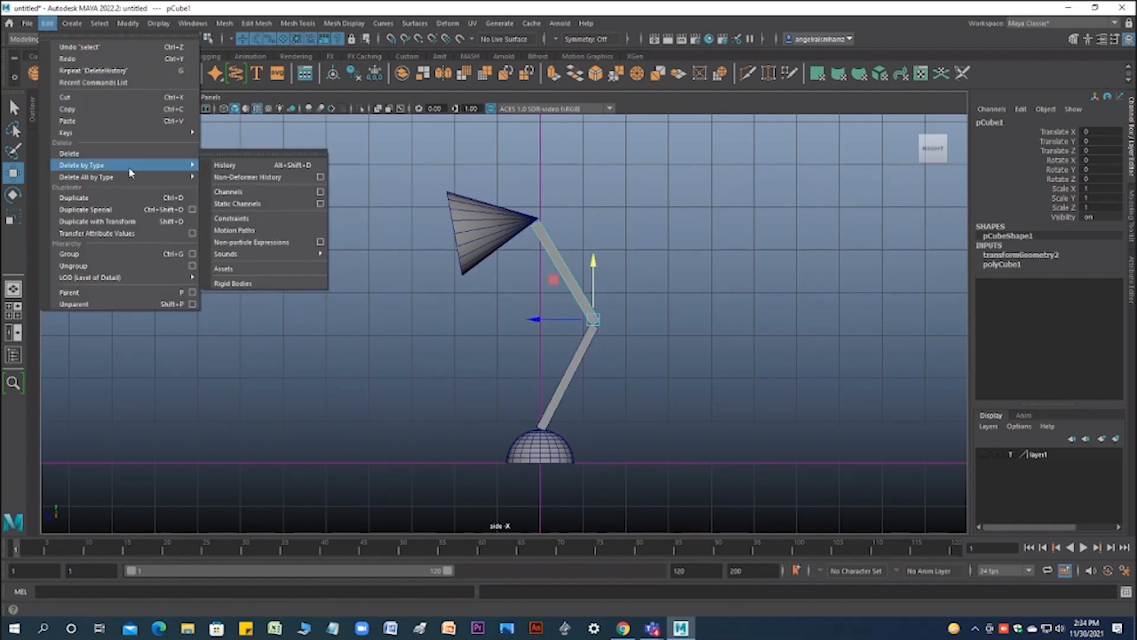
left_click(211, 165)
left_click(676, 226)
Step: Delete the construction history of the cone shade
left_click(469, 236)
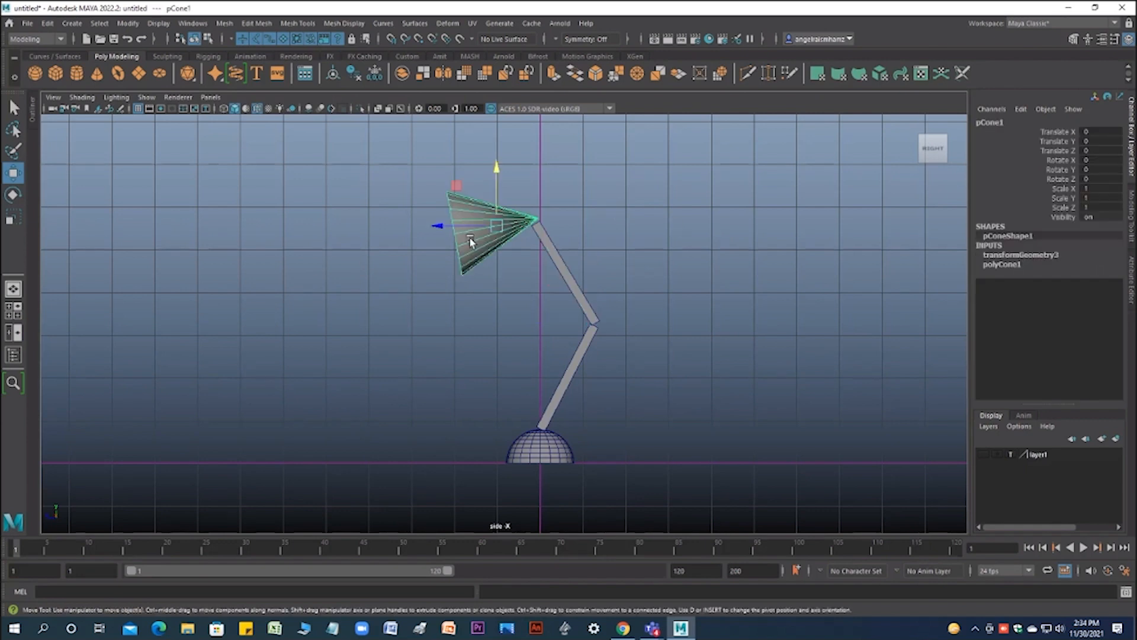
left_click(51, 25)
mouse_move(153, 165)
left_click(214, 165)
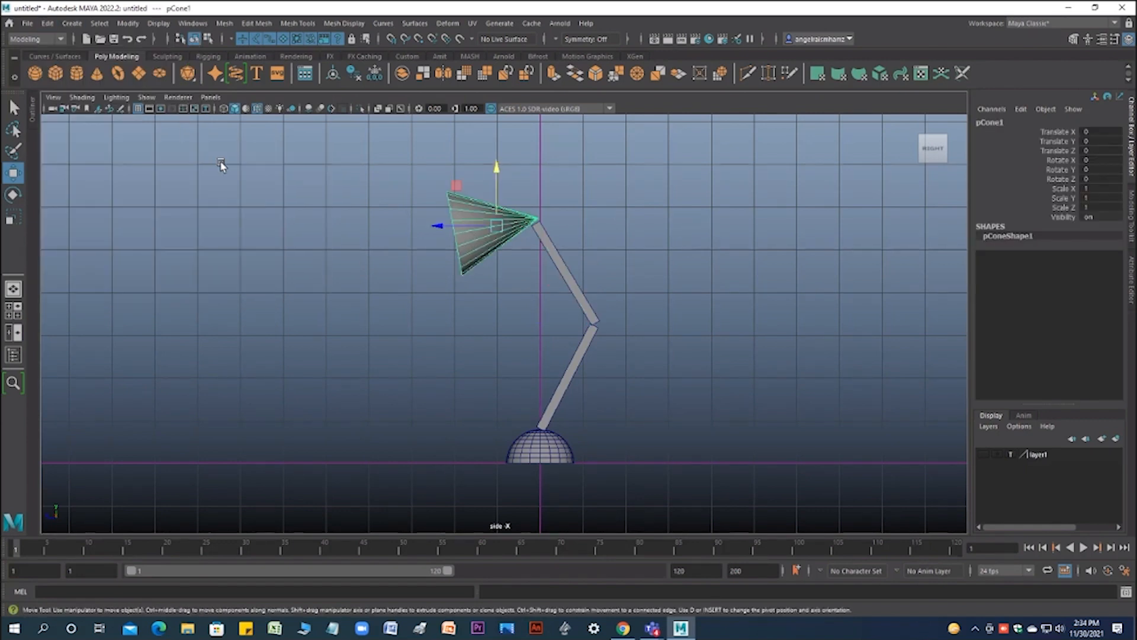
left_click(564, 326)
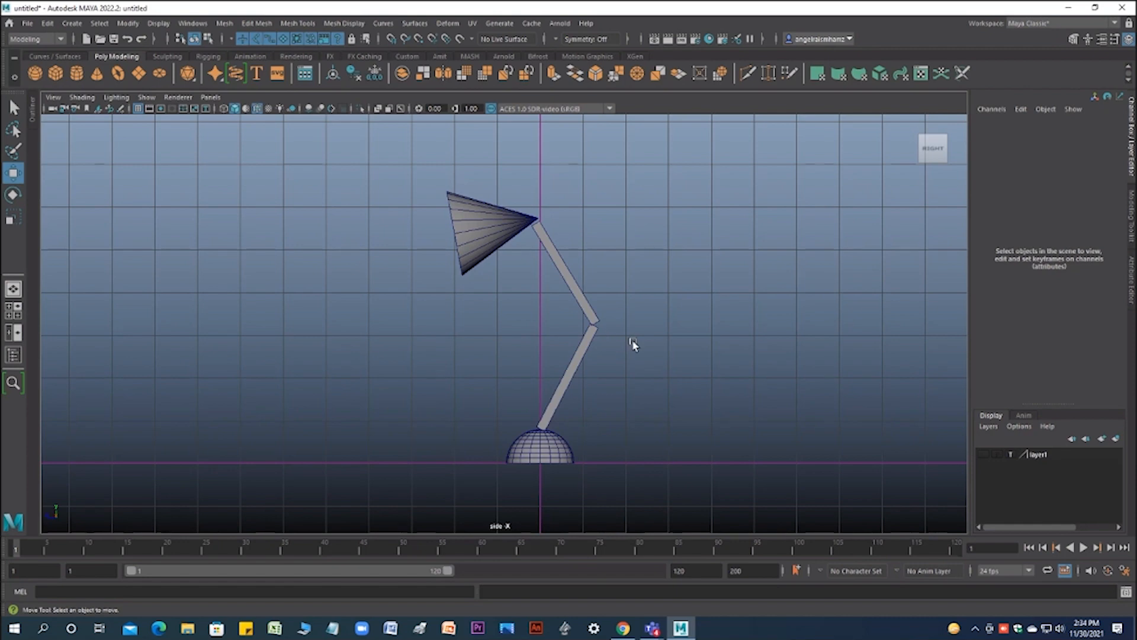
Step: Detach the Edit commands into a floating window and place it over the far side of the viewport
scroll(631, 339, "up", 2)
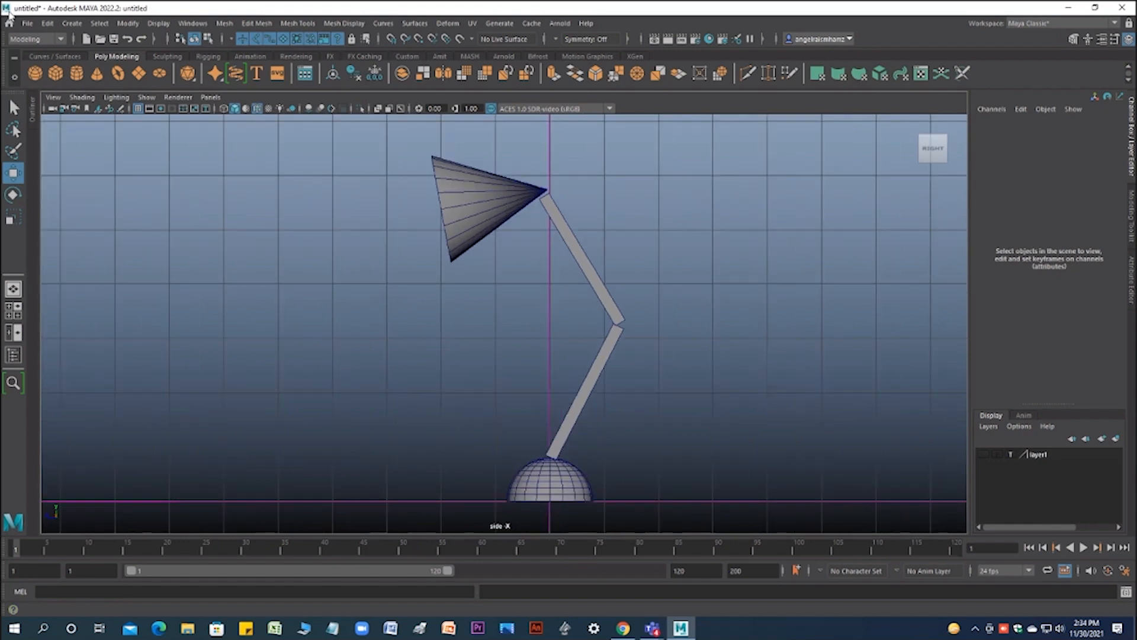
left_click(48, 23)
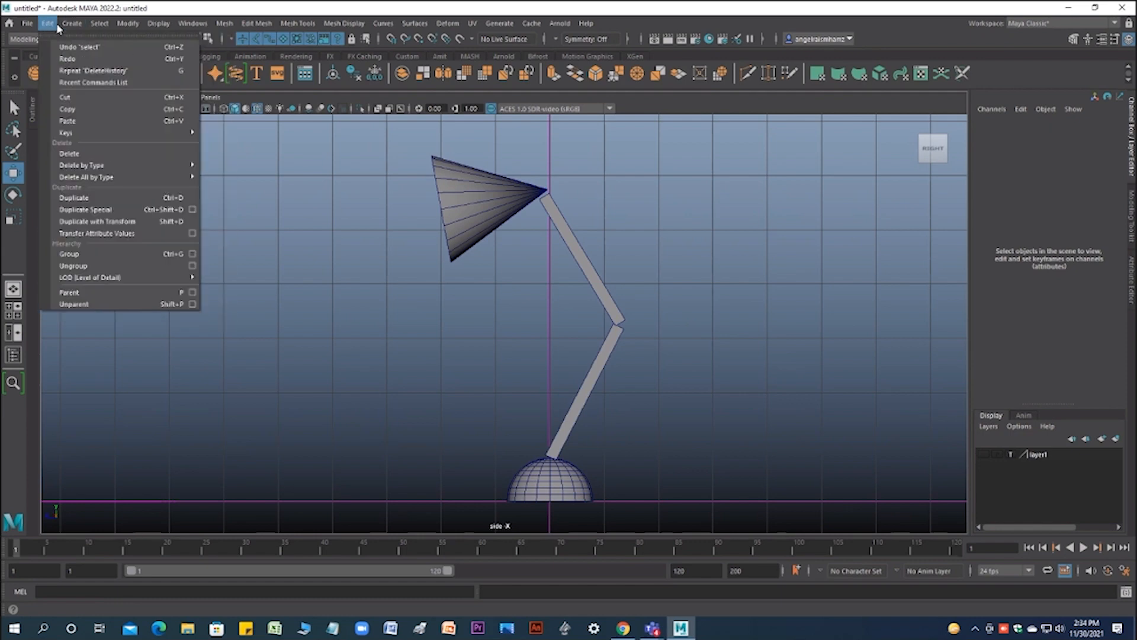
left_click(118, 40)
left_click_drag(118, 110, 130, 146)
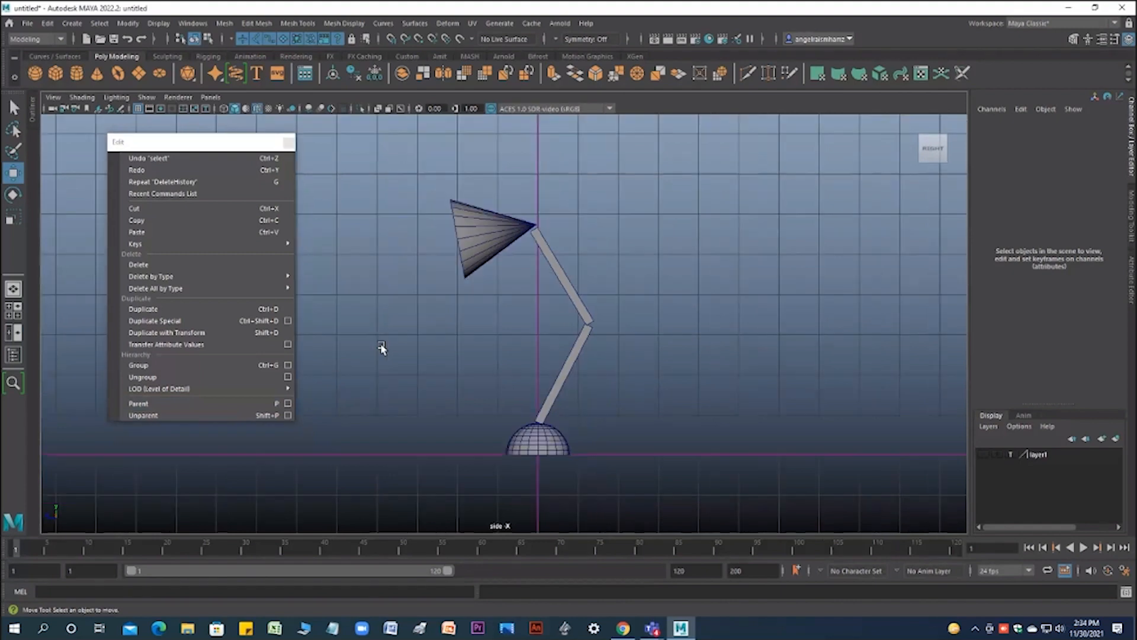
scroll(380, 343, "down", 2)
left_click_drag(256, 144, 800, 159)
Step: Create a polygon sphere and a polygon cube as practice objects, and place them side by side in the empty area in front of the lamp
middle_click_drag(319, 211, 441, 167, "alt")
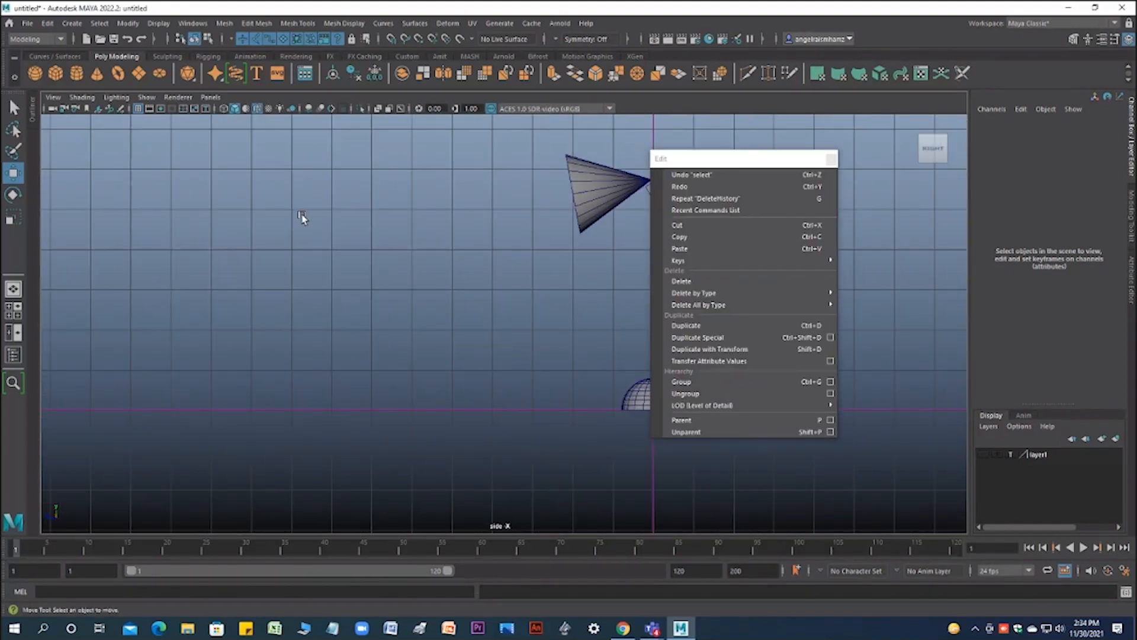
left_click(35, 73)
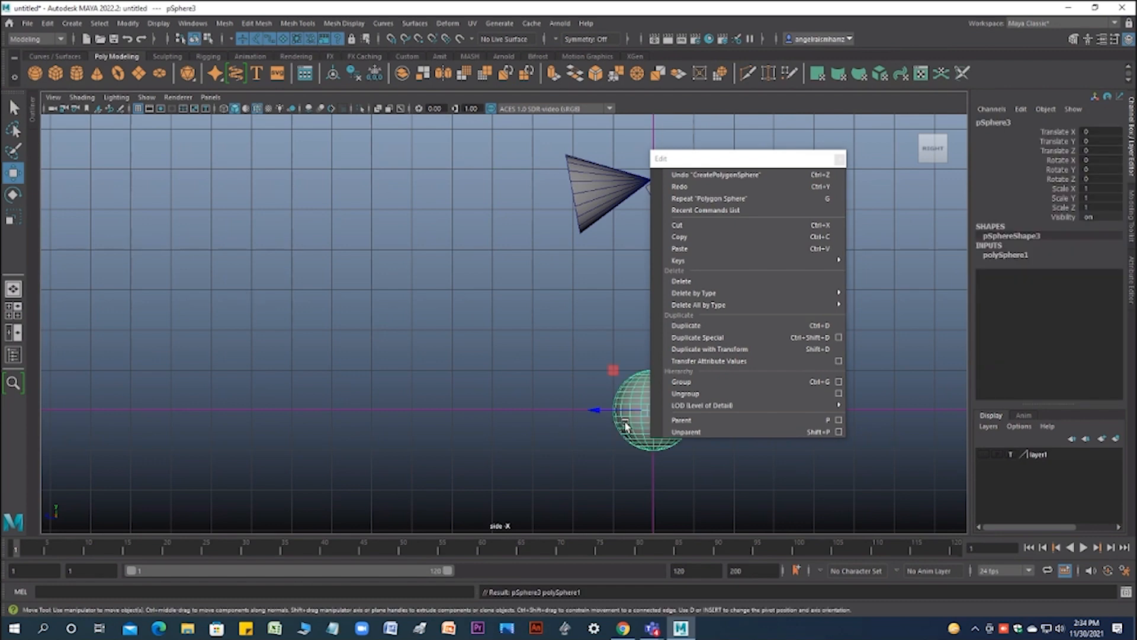
mouse_move(602, 419)
left_mouse_down()
mouse_move(81, 323)
mouse_move(207, 342)
mouse_move(210, 228)
left_mouse_up()
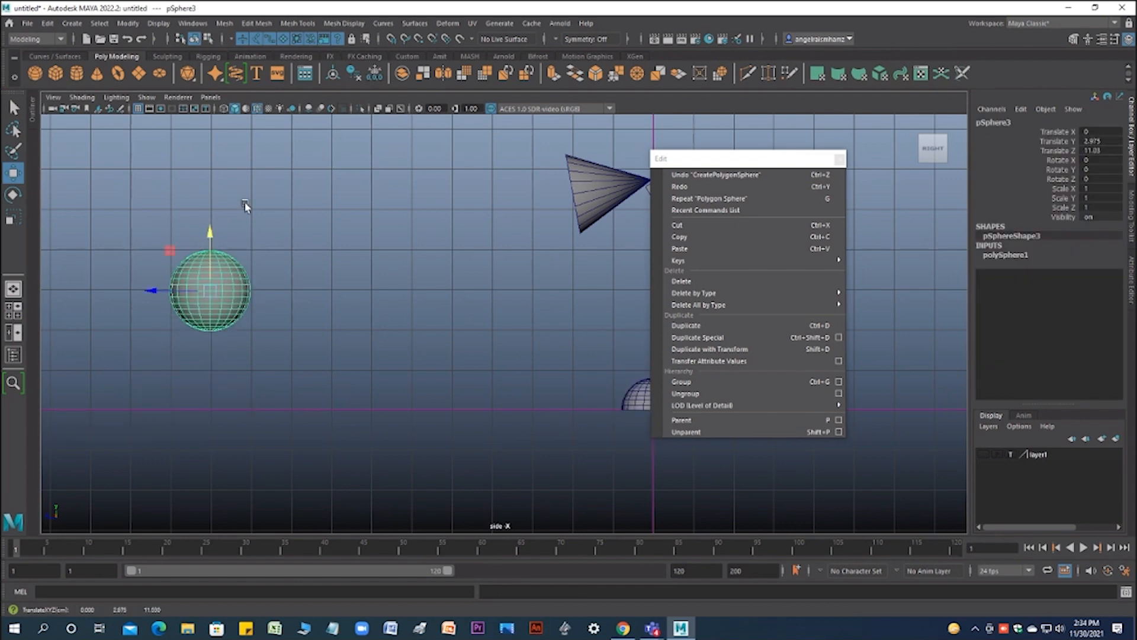
left_click(55, 72)
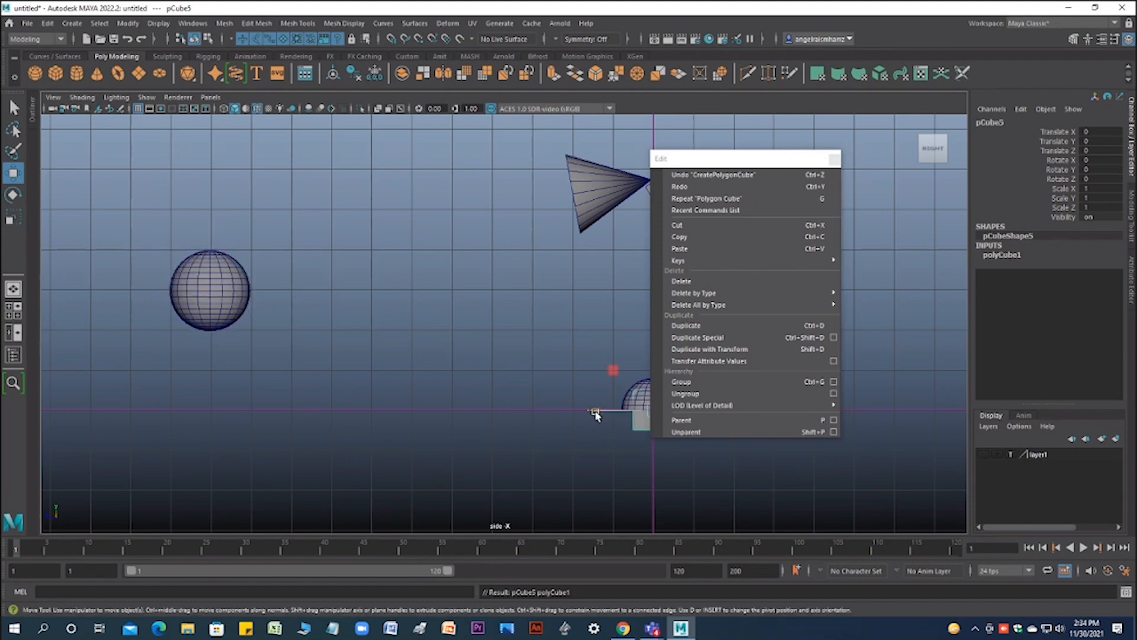
left_click_drag(580, 409, 228, 360)
left_click_drag(299, 355, 367, 268)
left_click(366, 268)
Step: Scale the practice sphere uniformly to about 0.58 and move it closer to the cube
left_click_drag(140, 257, 220, 345)
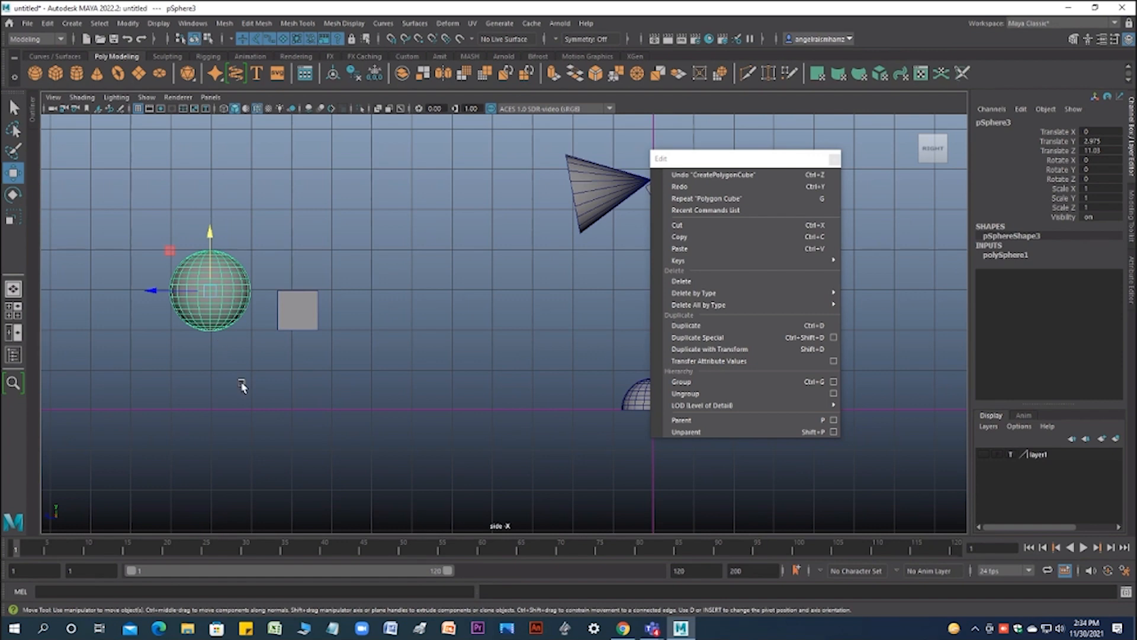
key("r")
left_click_drag(210, 291, 327, 362)
left_click(212, 319)
left_click(245, 388)
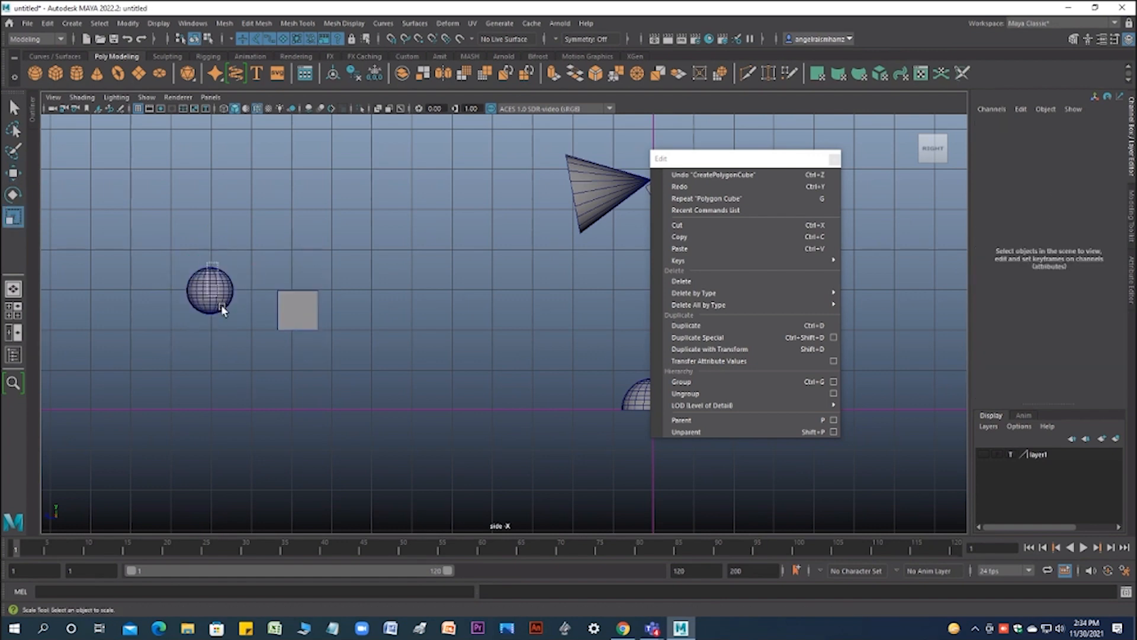
left_click(221, 305)
key("w")
left_click_drag(214, 302, 244, 316)
Step: Duplicate the practice sphere and cube together and move the copies straight up above the originals, with the cube copy at about Y 4.27
scroll(301, 360, "up", 2)
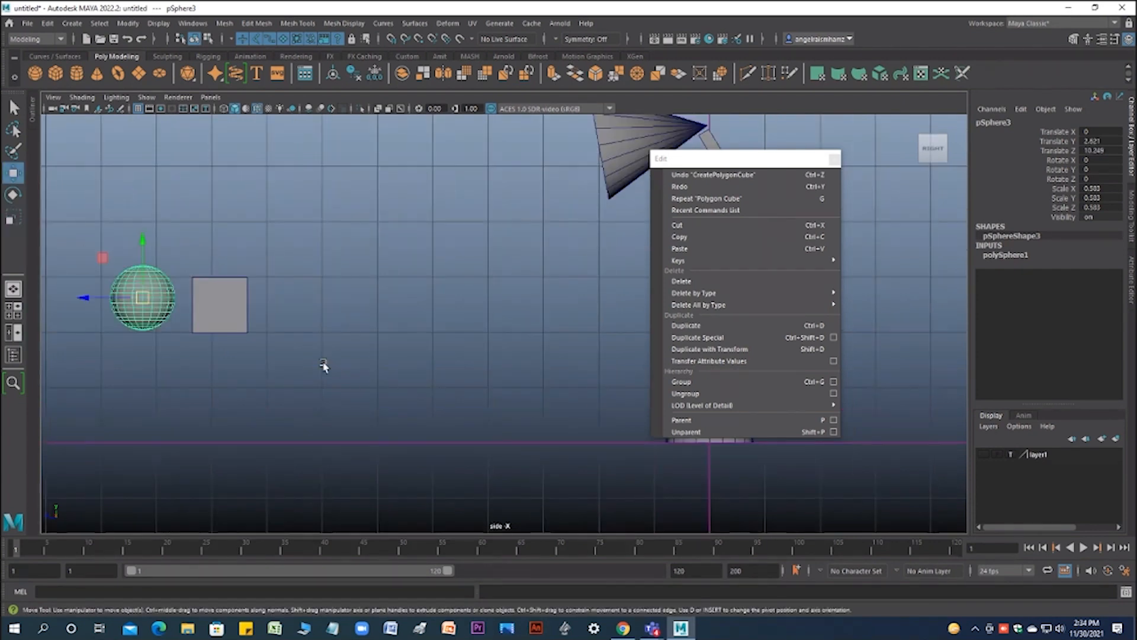
middle_click_drag(269, 350, 427, 381, "alt")
left_click(338, 330)
left_click_drag(293, 289, 397, 350)
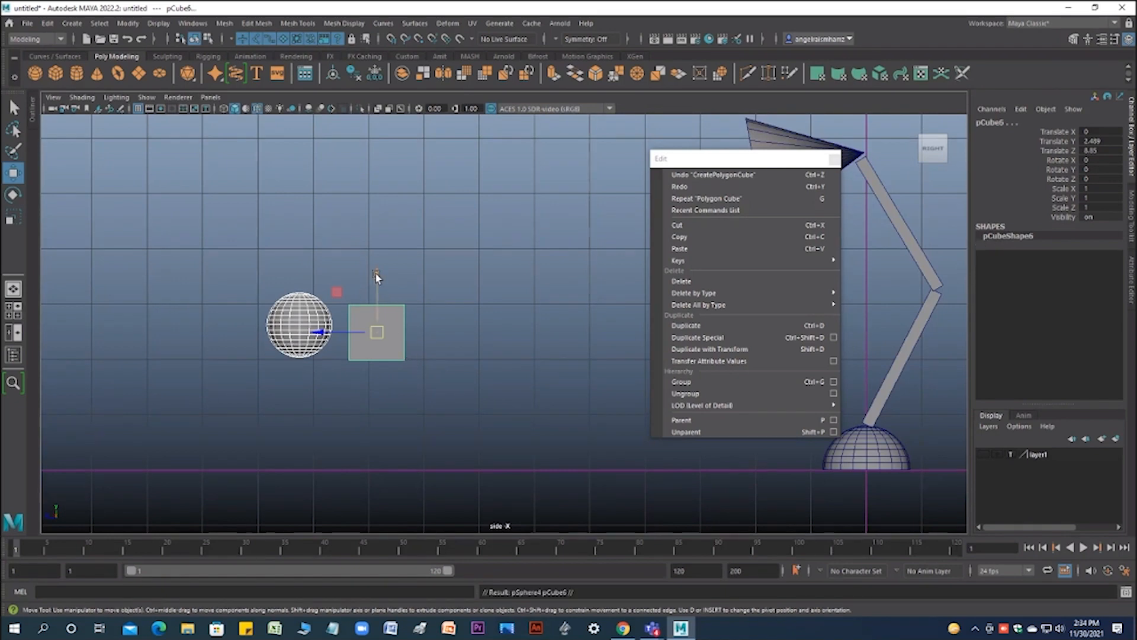
key("ctrl+d")
left_click_drag(377, 276, 376, 178)
left_click(447, 283)
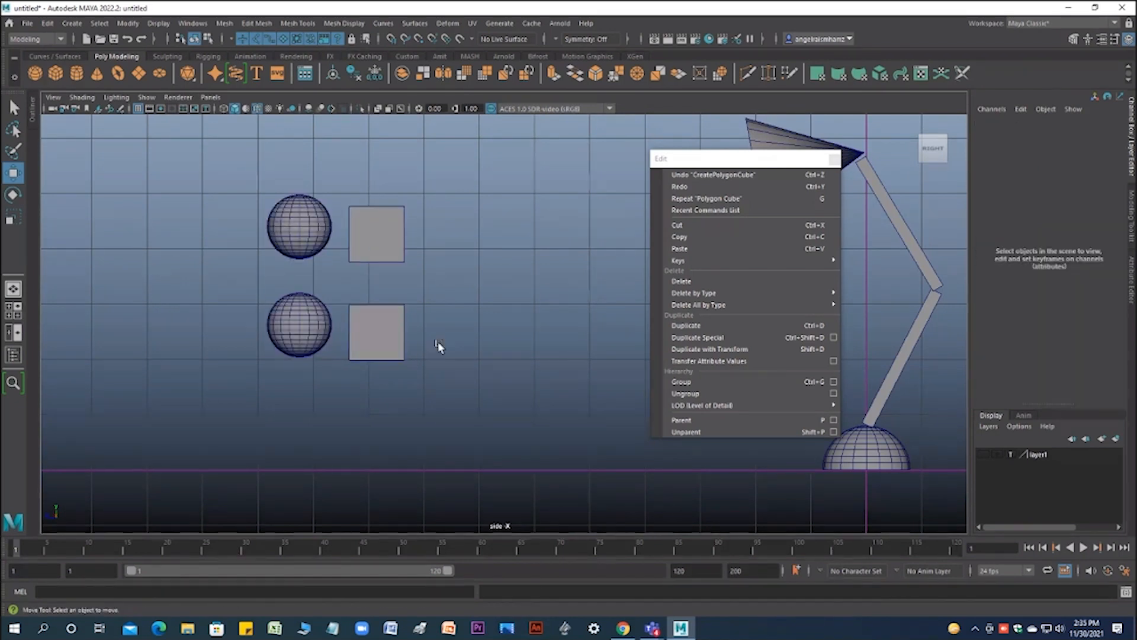
Step: Parent the lower practice cube under the lower sphere
left_click(392, 345)
left_click(294, 355)
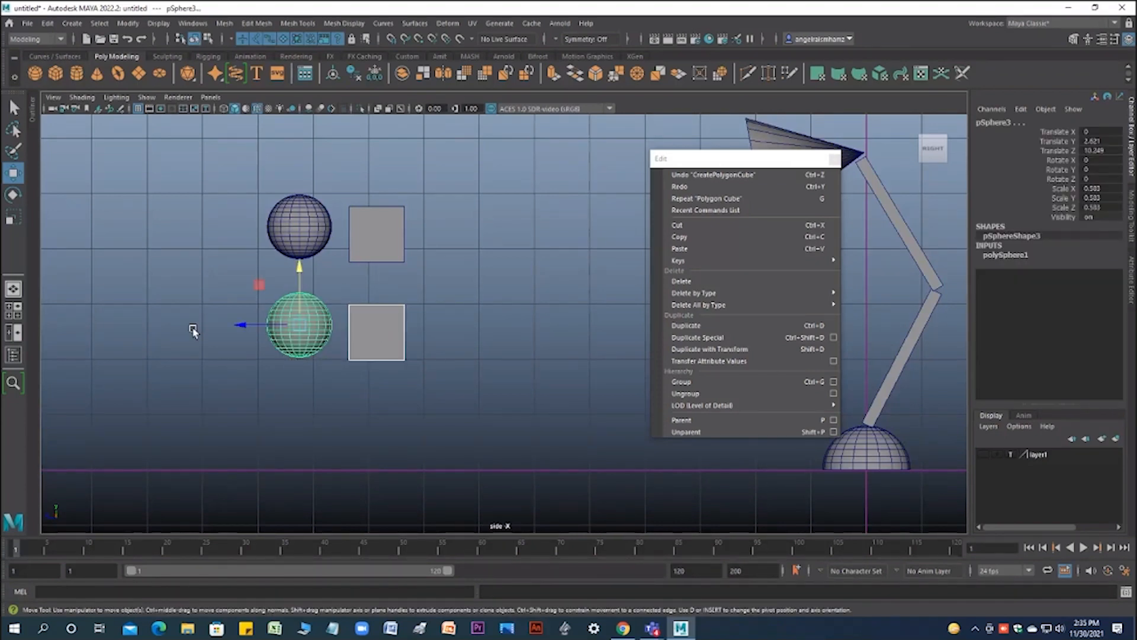
key("ctrl+z")
left_click(278, 401)
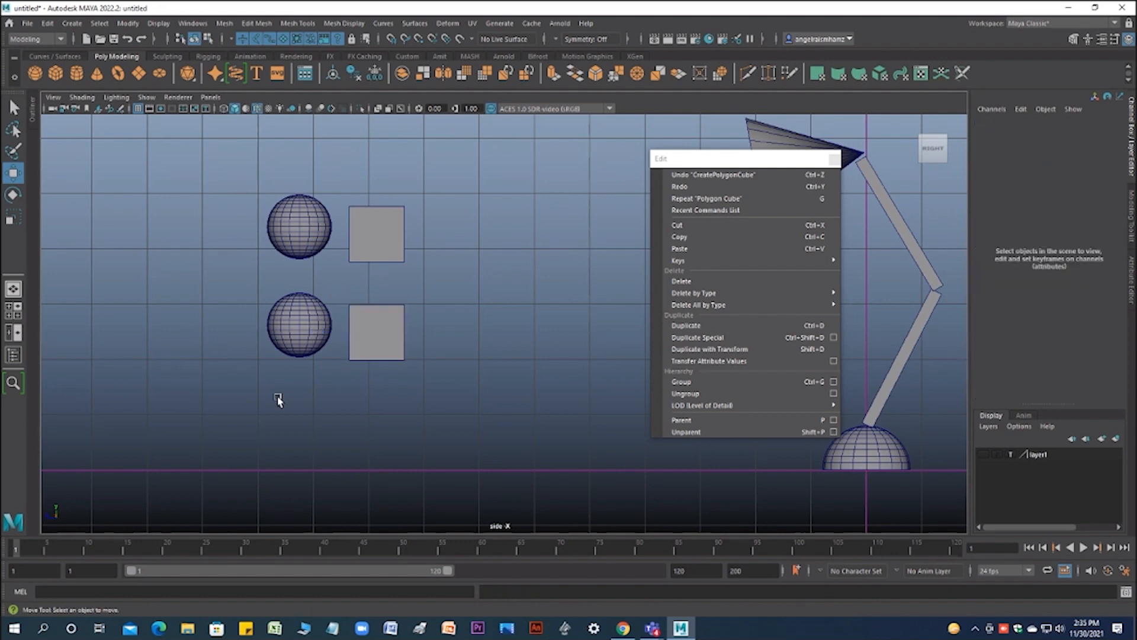
Step: Parent the upper practice sphere under the upper cube
left_click(294, 224)
left_click(363, 226, "shift")
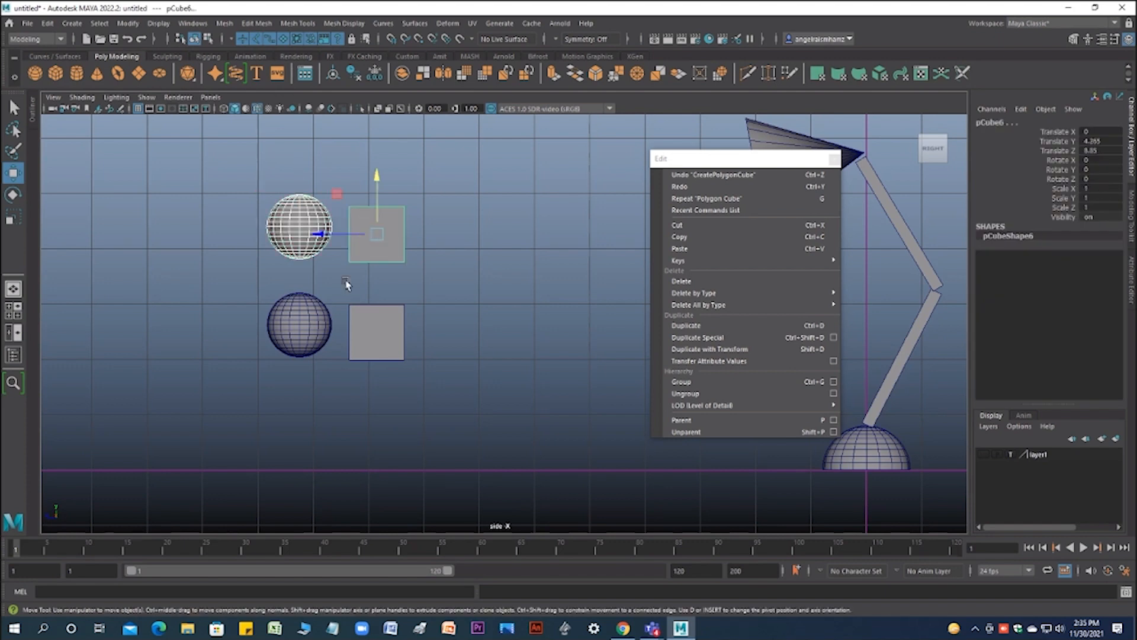
left_click(489, 296)
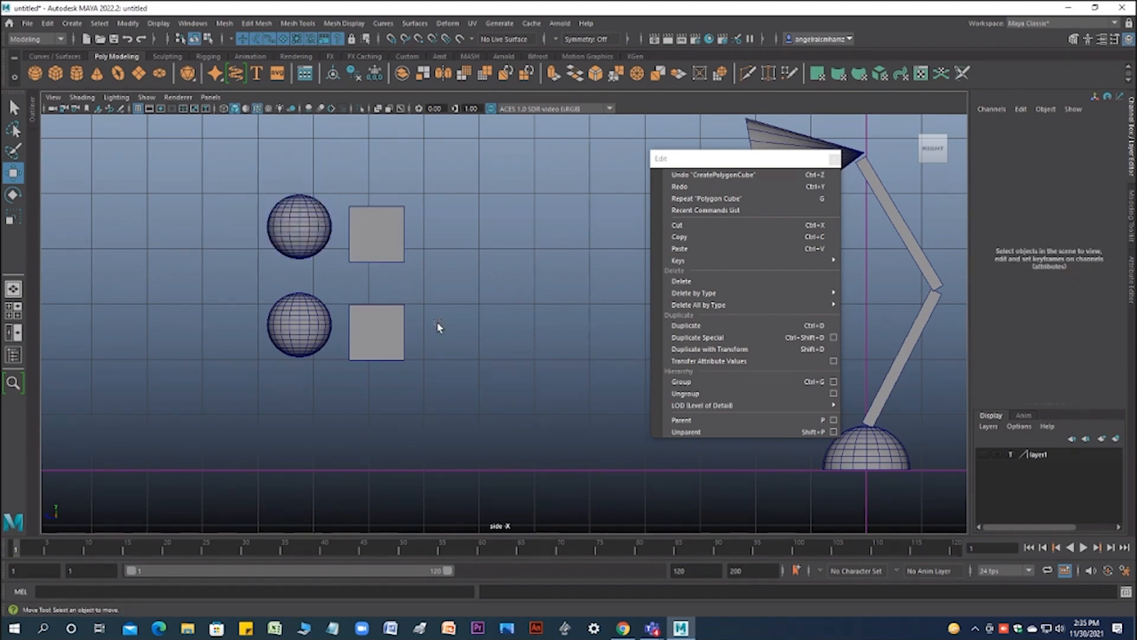
Step: Try rotating the lower child cube about -20° around X, and undo the rotation
left_click(377, 335)
key("e")
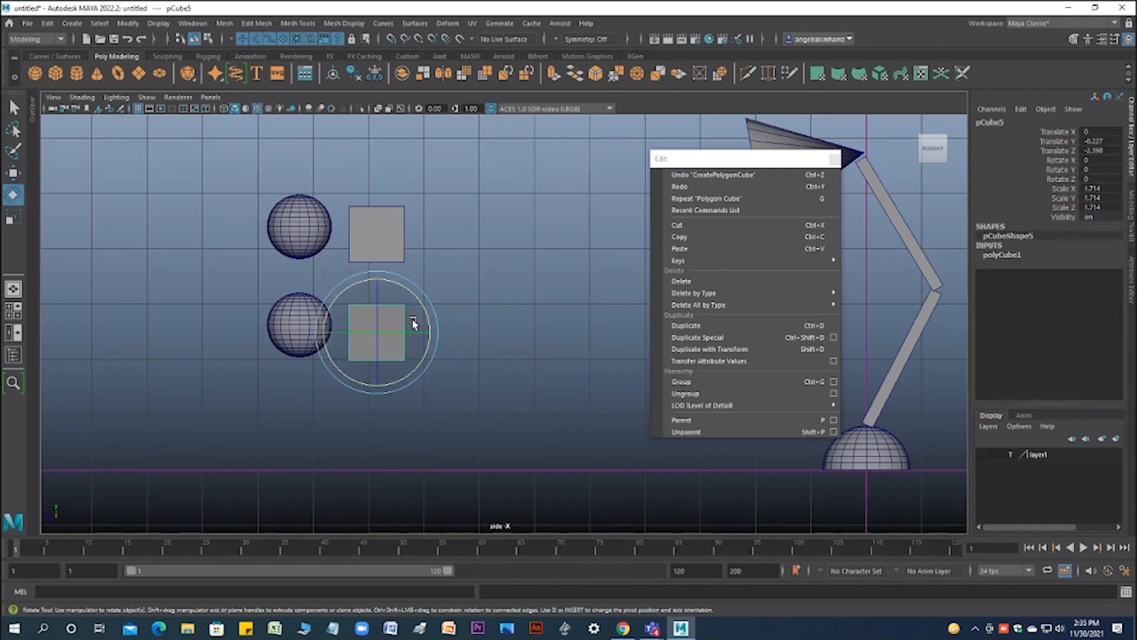
left_click_drag(417, 350, 424, 328)
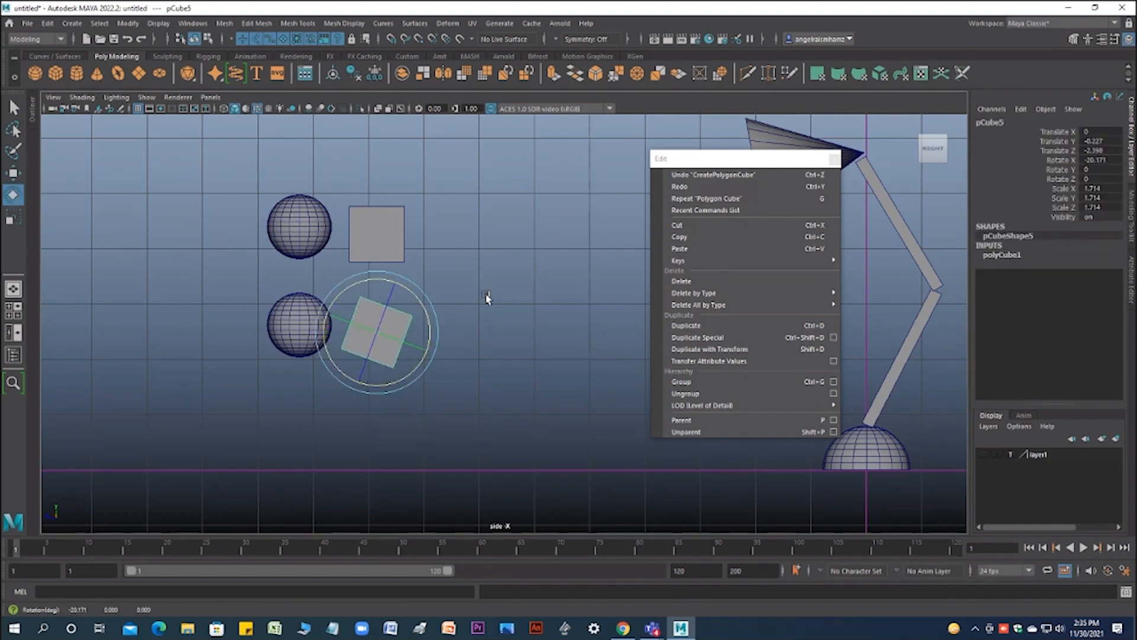
key("ctrl+z")
left_click(510, 278)
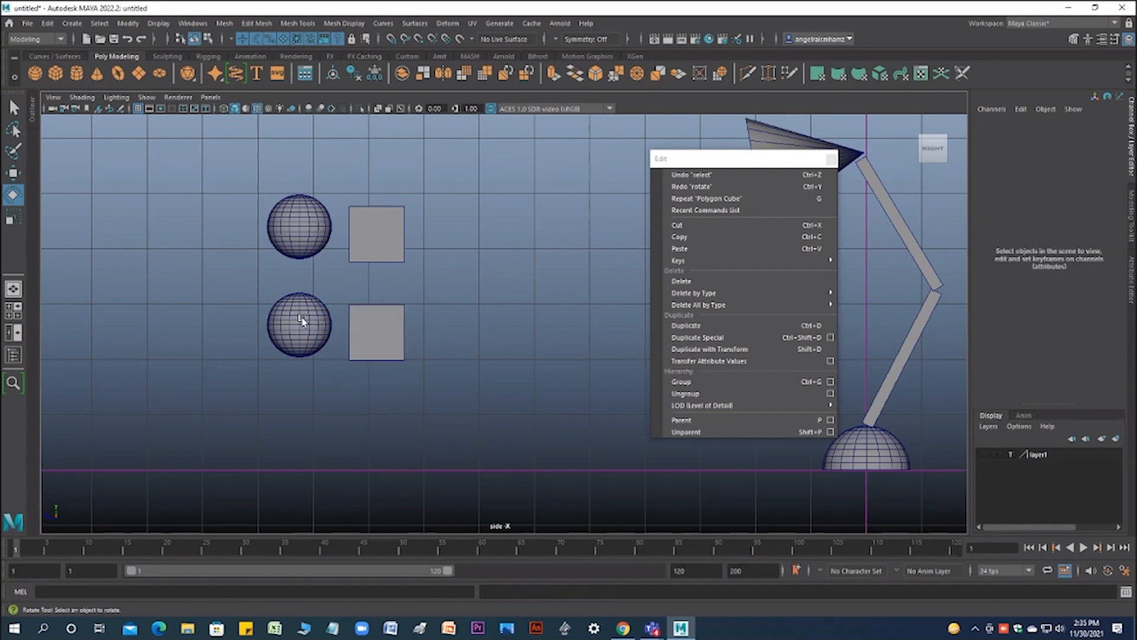
Step: Rotate the upper parent cube to about -46.9° around X and close the floating Edit window
left_click(373, 236)
mouse_move(424, 214)
left_mouse_down()
mouse_move(432, 262)
mouse_move(424, 208)
mouse_move(424, 258)
mouse_move(424, 225)
left_mouse_up()
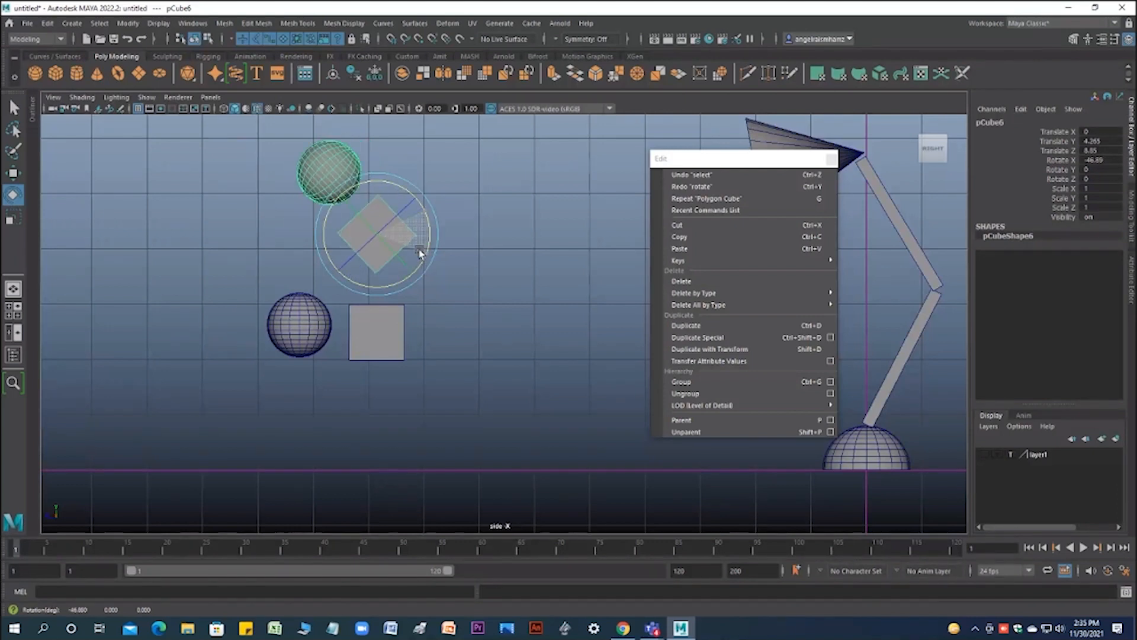
left_click_drag(694, 157, 510, 266)
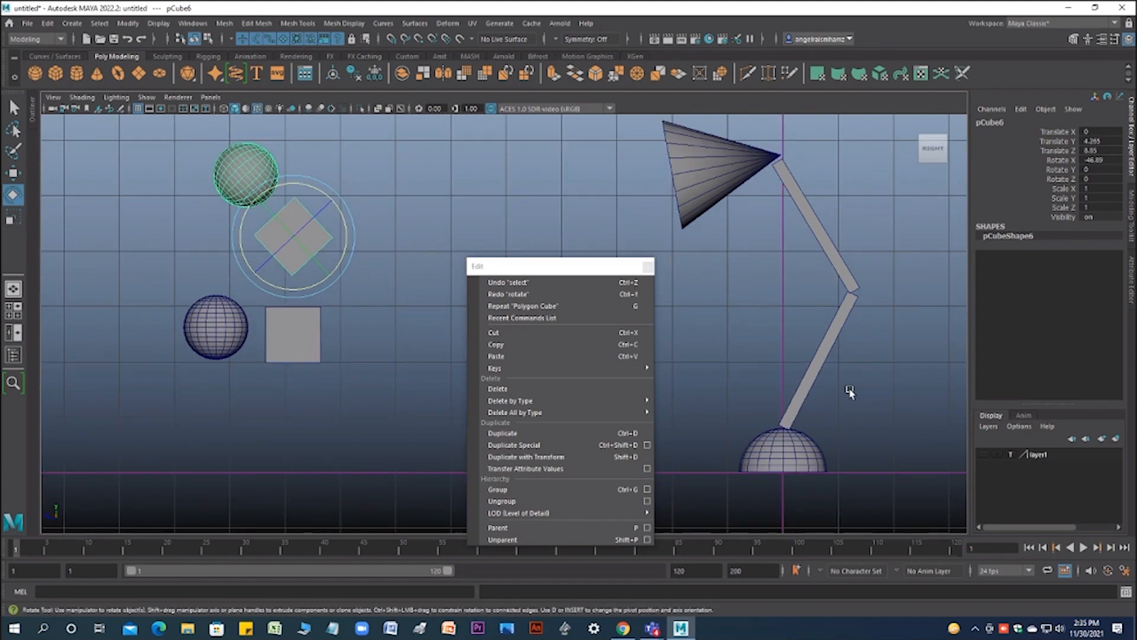
left_click(513, 211)
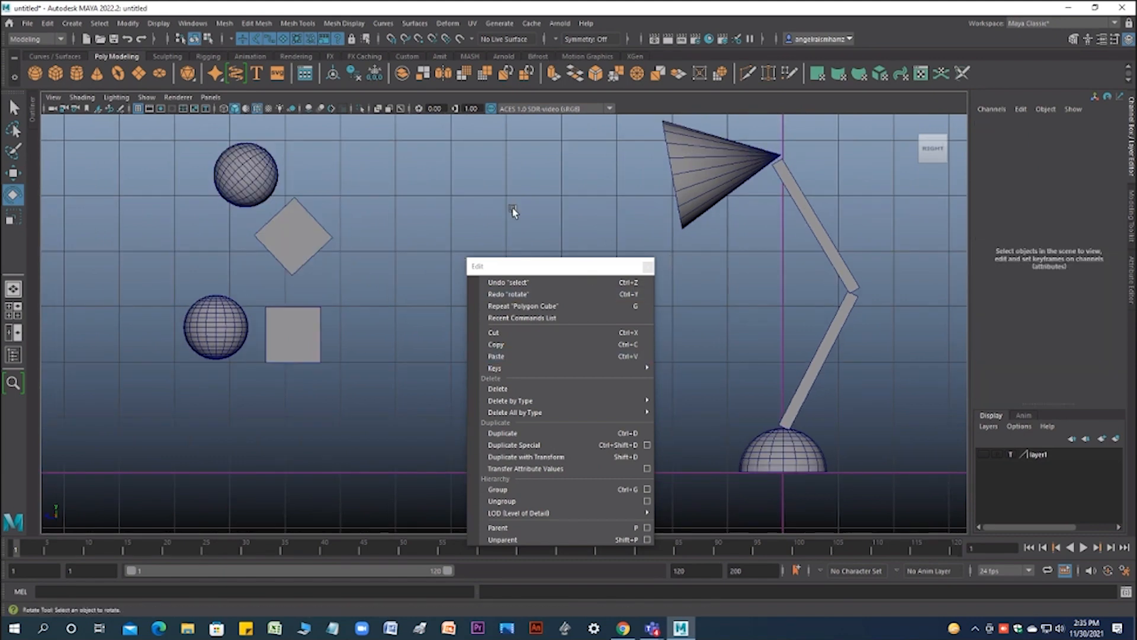
left_click(648, 267)
Step: Examine the hierarchy highlighting of the upper practice cube and compare it with the cone shade and upper arm segment selected together
scroll(386, 272, "down", 2)
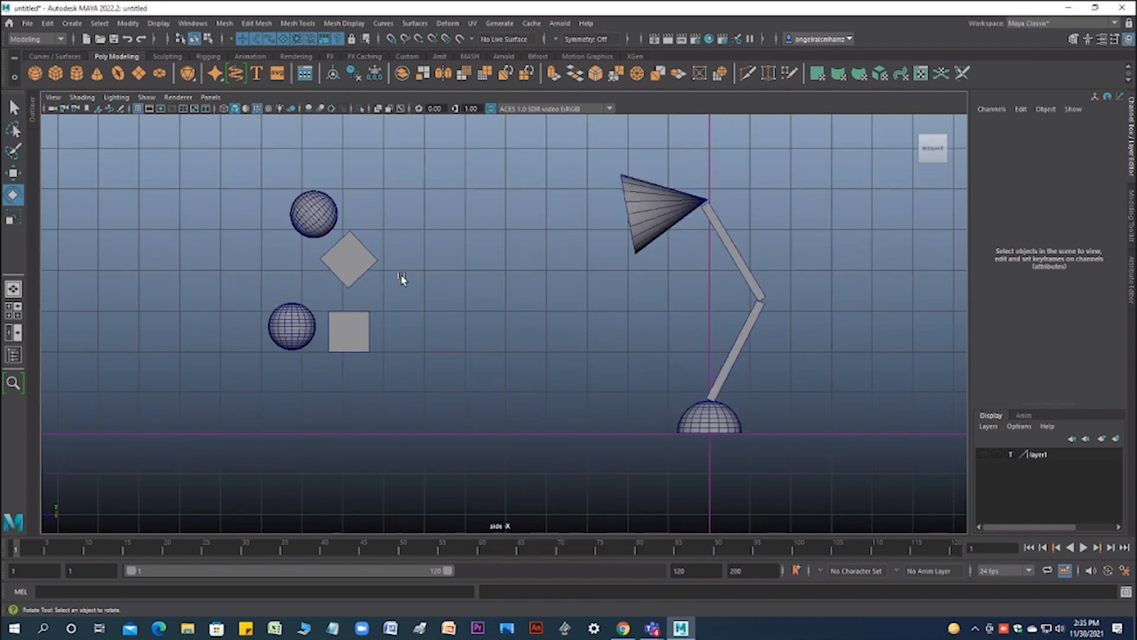
left_click(344, 258)
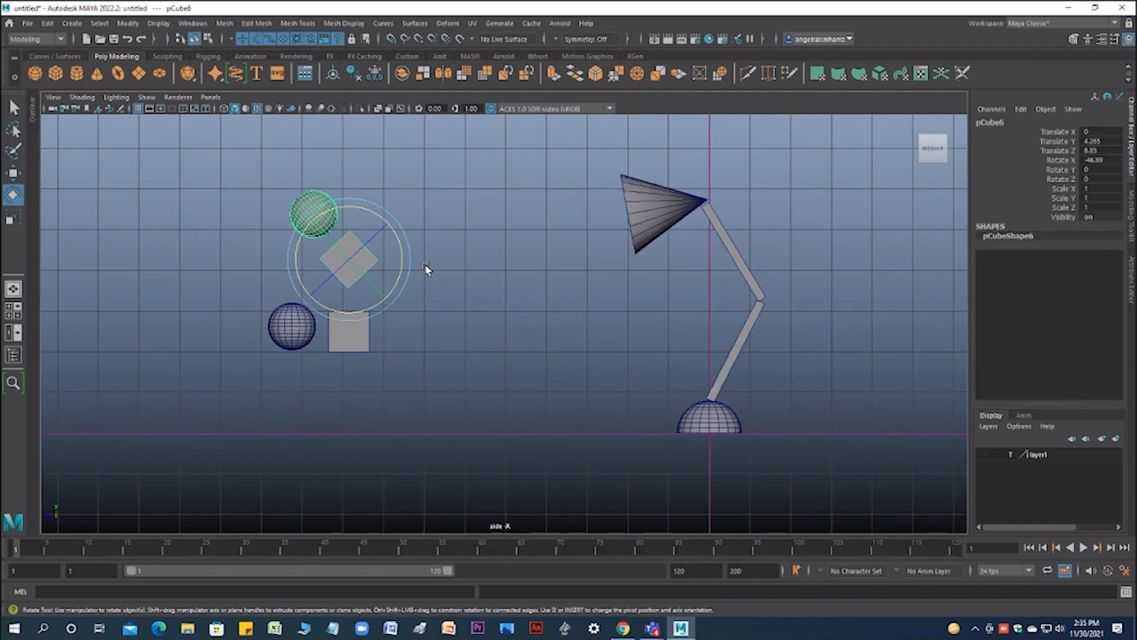
middle_click_drag(449, 269, 435, 363, "alt")
scroll(393, 310, "up", 2)
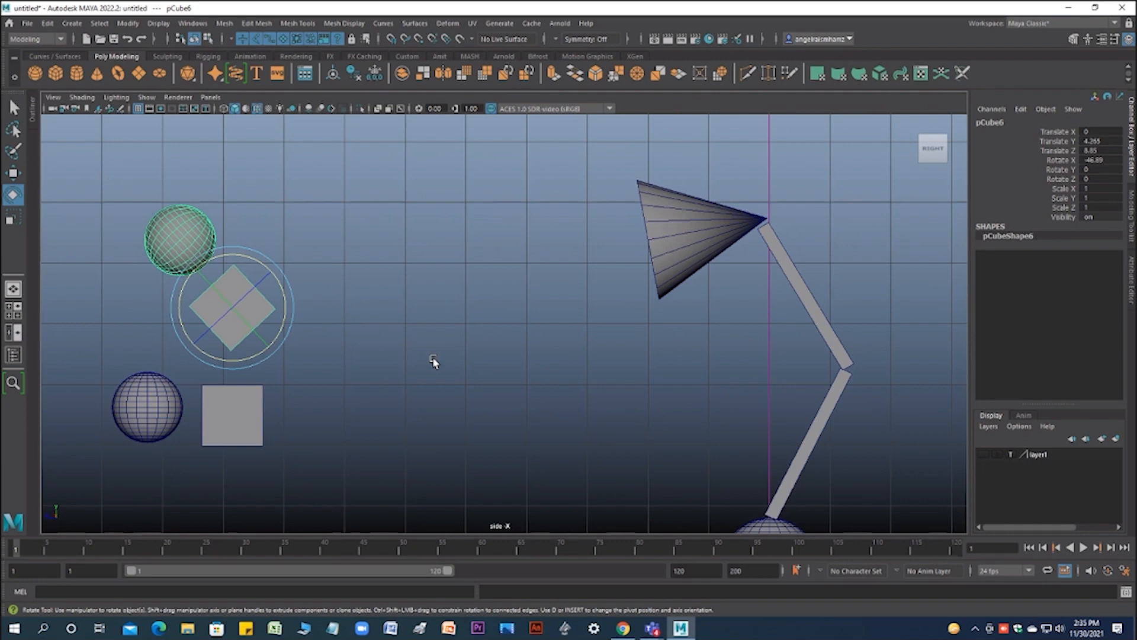
left_click_drag(566, 145, 851, 320)
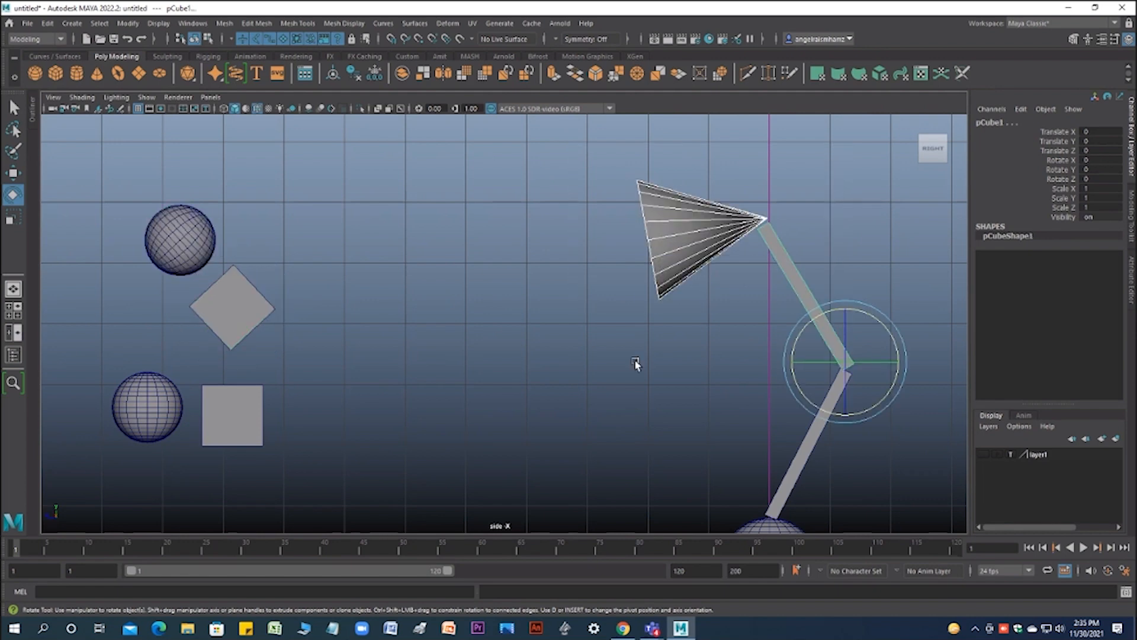
left_click(635, 359)
Step: Parent the cone shade under the upper arm segment and select the arm to check the hierarchy
scroll(439, 452, "down", 3)
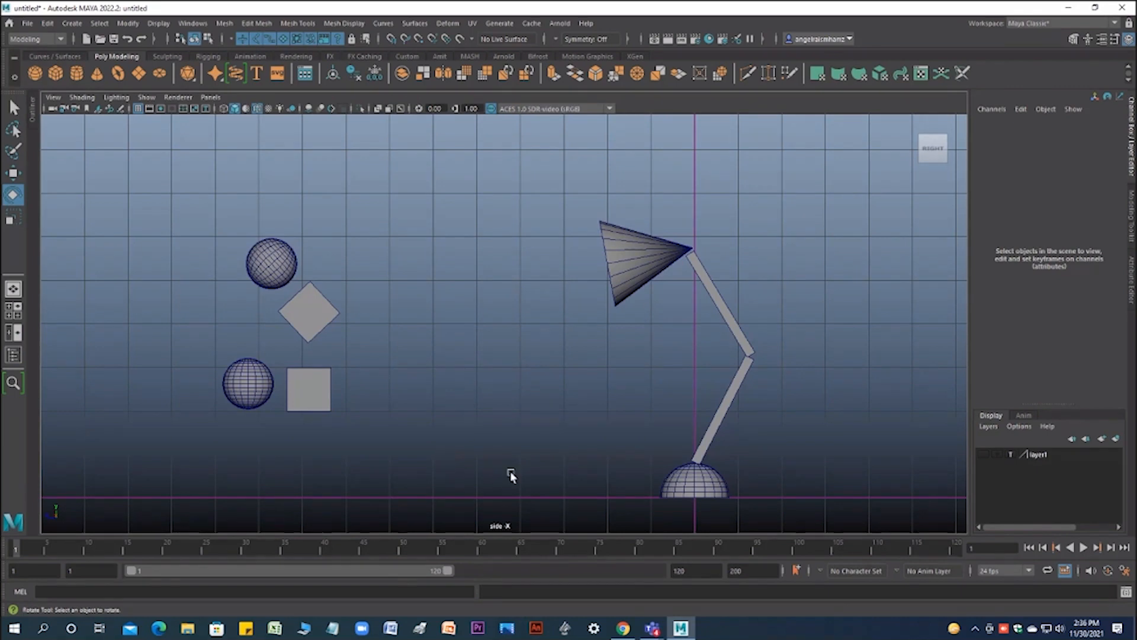
middle_click_drag(510, 471, 411, 464, "alt")
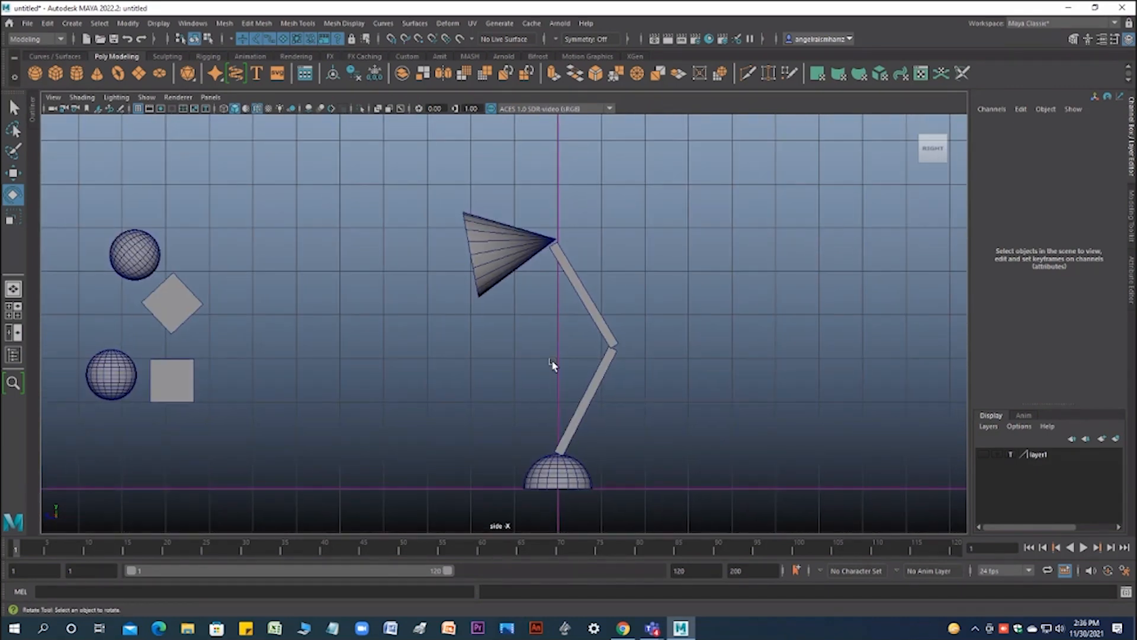
left_click(508, 260)
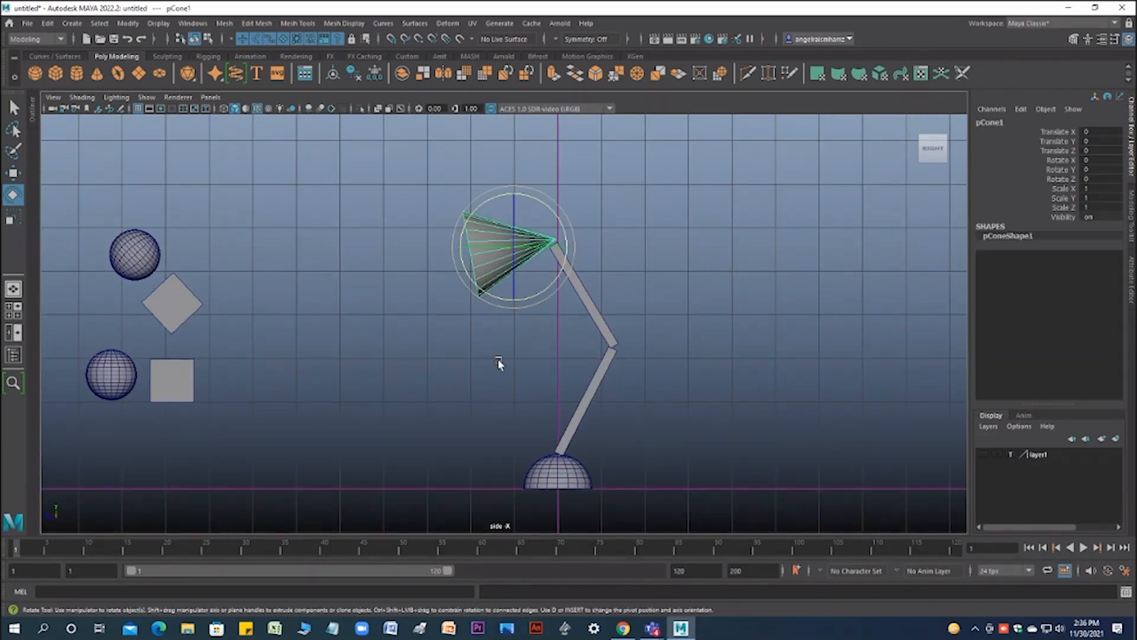
left_click(589, 311)
key("Down")
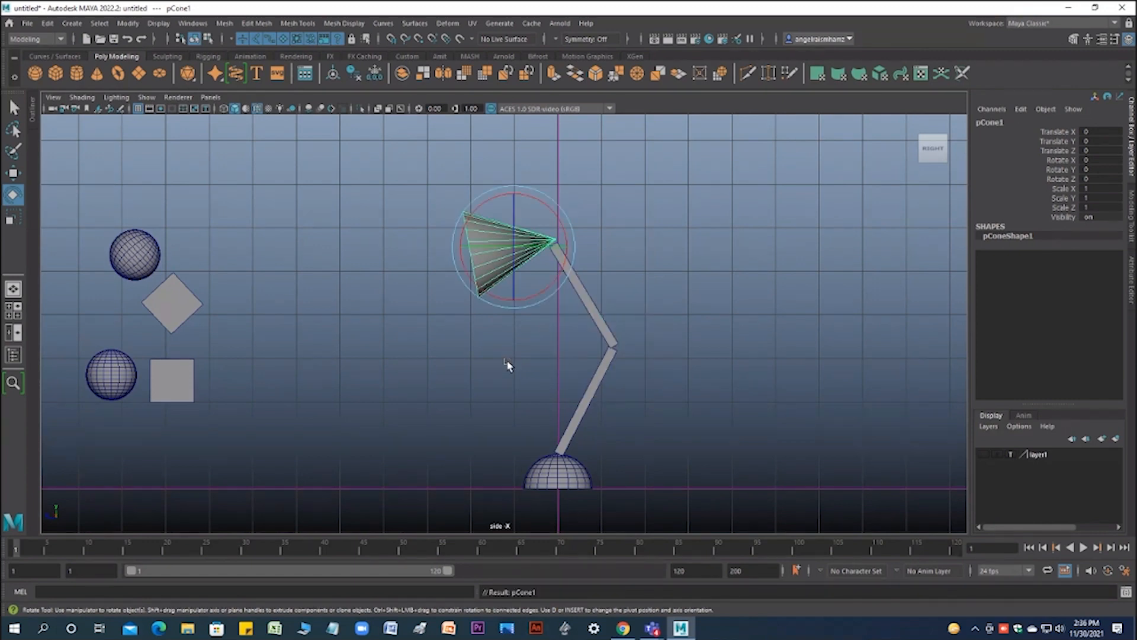
left_click(696, 265)
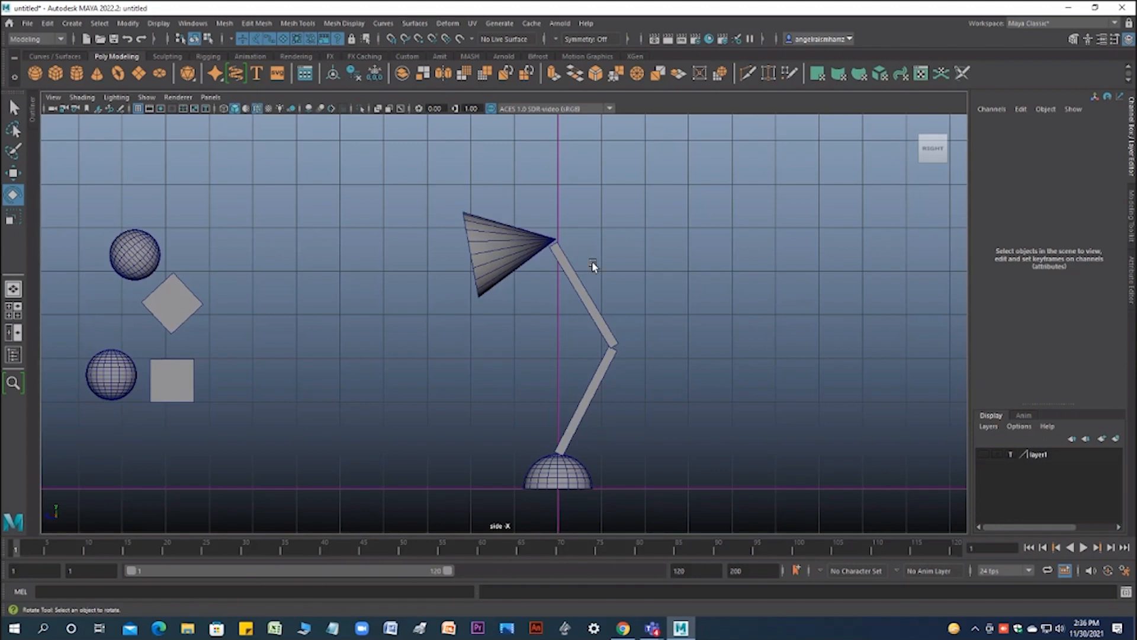
left_click(605, 330)
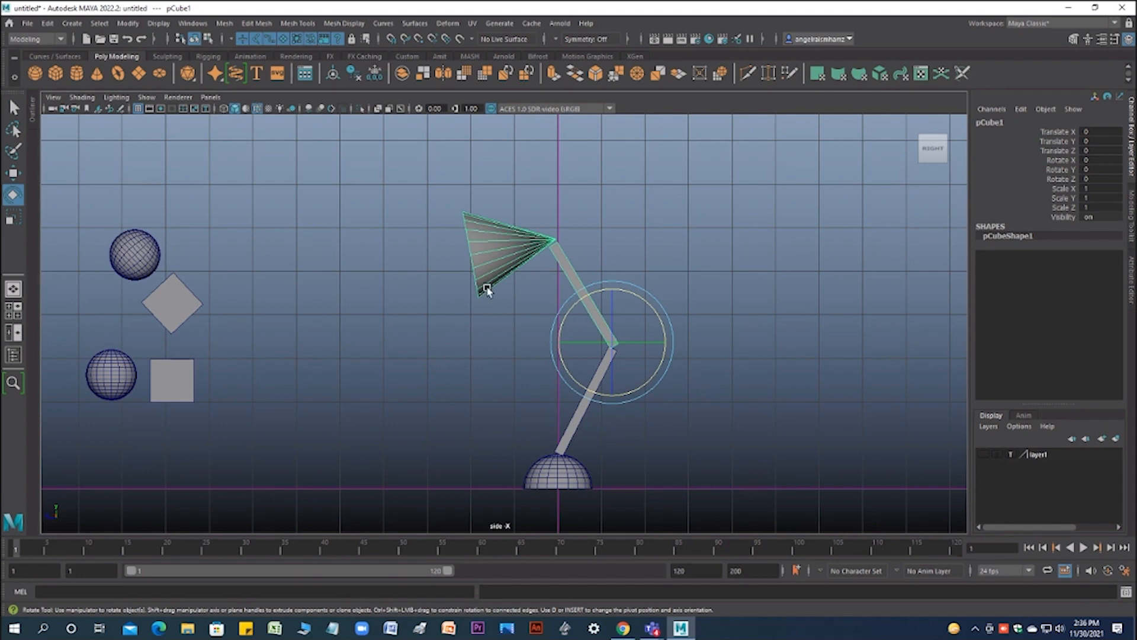
Step: Rotate the upper arm segment to about 13.8° around X and undo the last rotation
left_click_drag(647, 309, 724, 267)
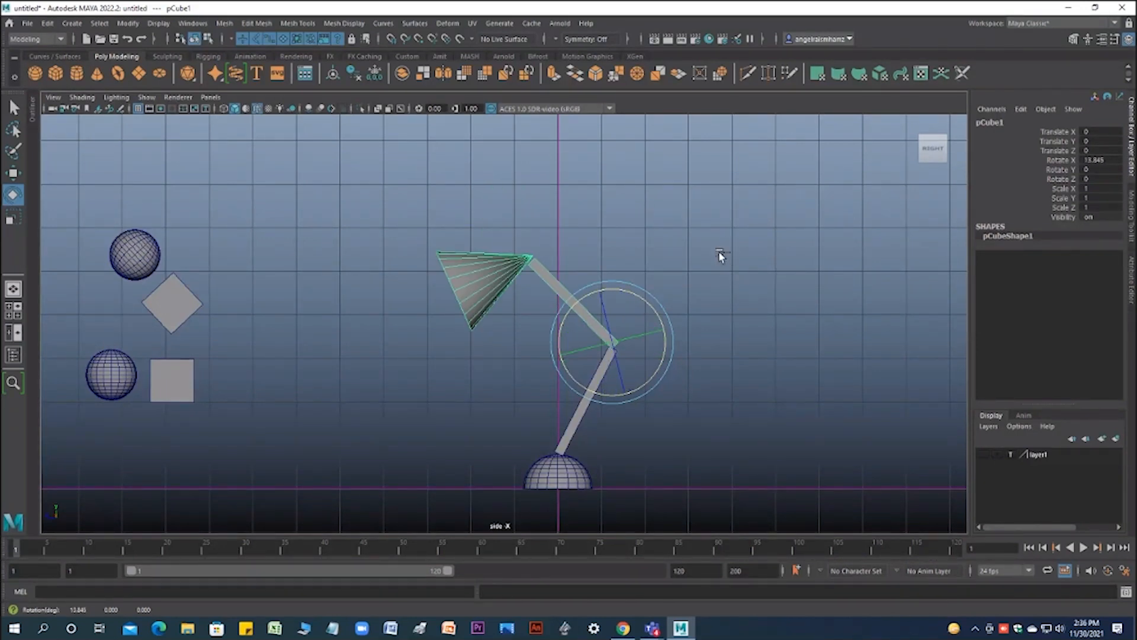
key("ctrl+z")
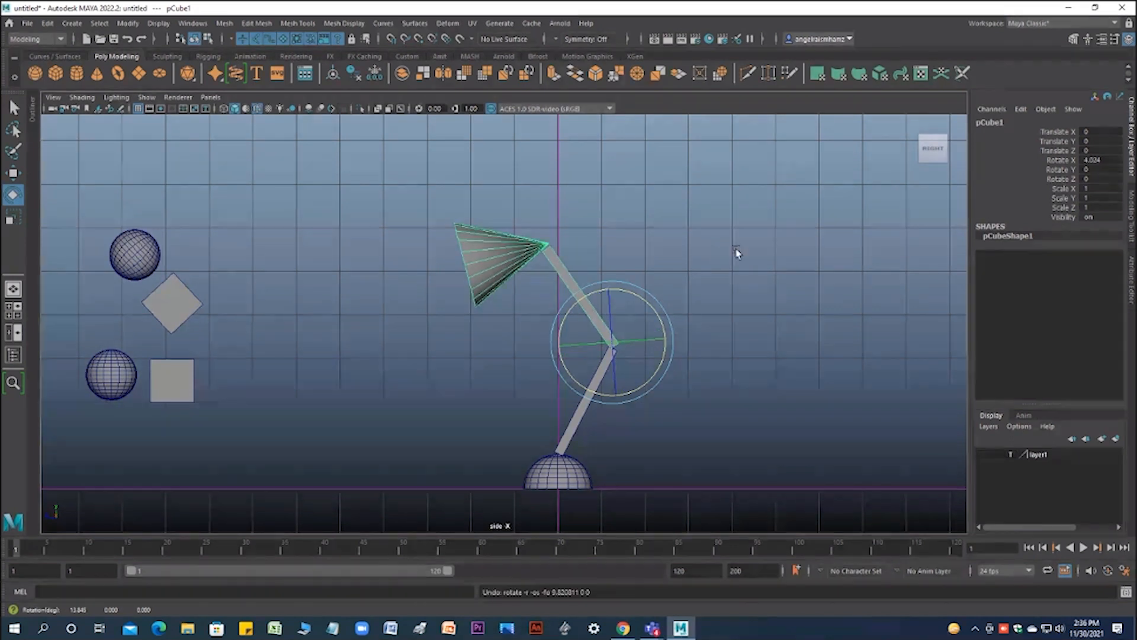
left_click(735, 252)
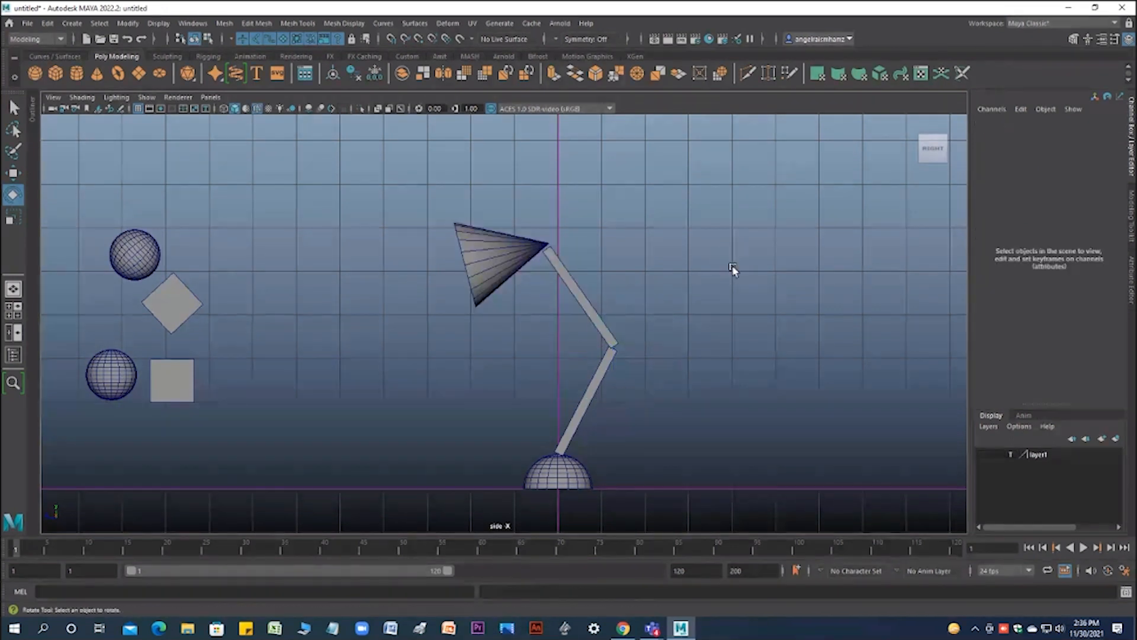
Step: Parent the upper arm segment under the lower arm segment and select the lower arm to check the hierarchy
left_click(597, 310)
key("q")
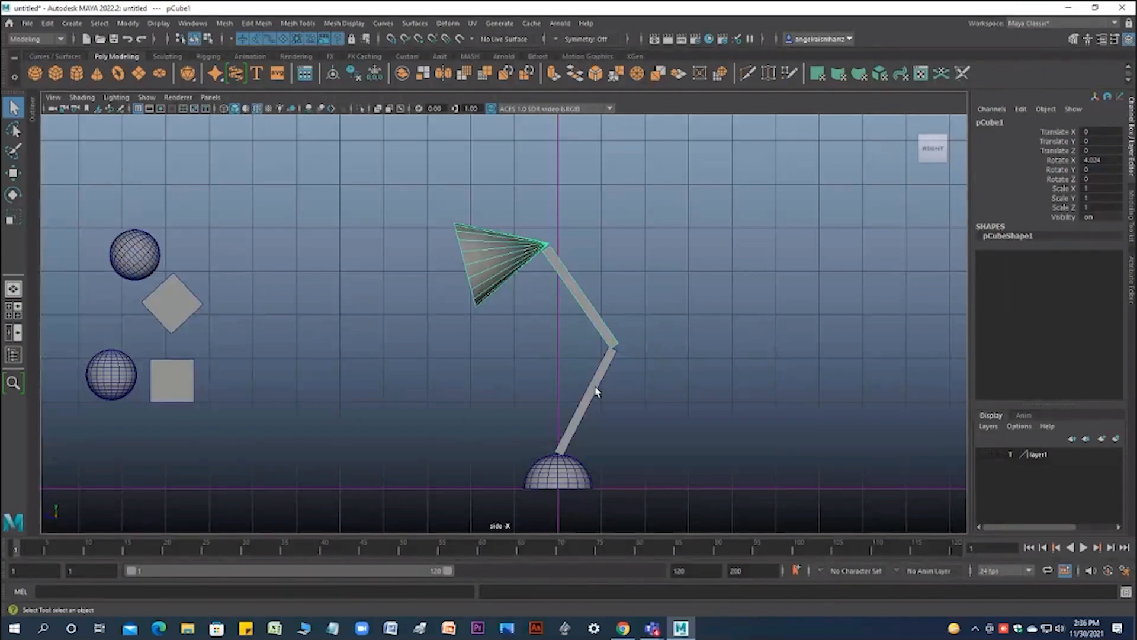
left_click(600, 386, "shift")
left_click(763, 403)
left_click(565, 443)
left_click(625, 436)
Step: Parent the lower arm segment under the lamp's dome base and select the base to check the hierarchy
left_click(584, 422)
left_click(598, 466, "shift")
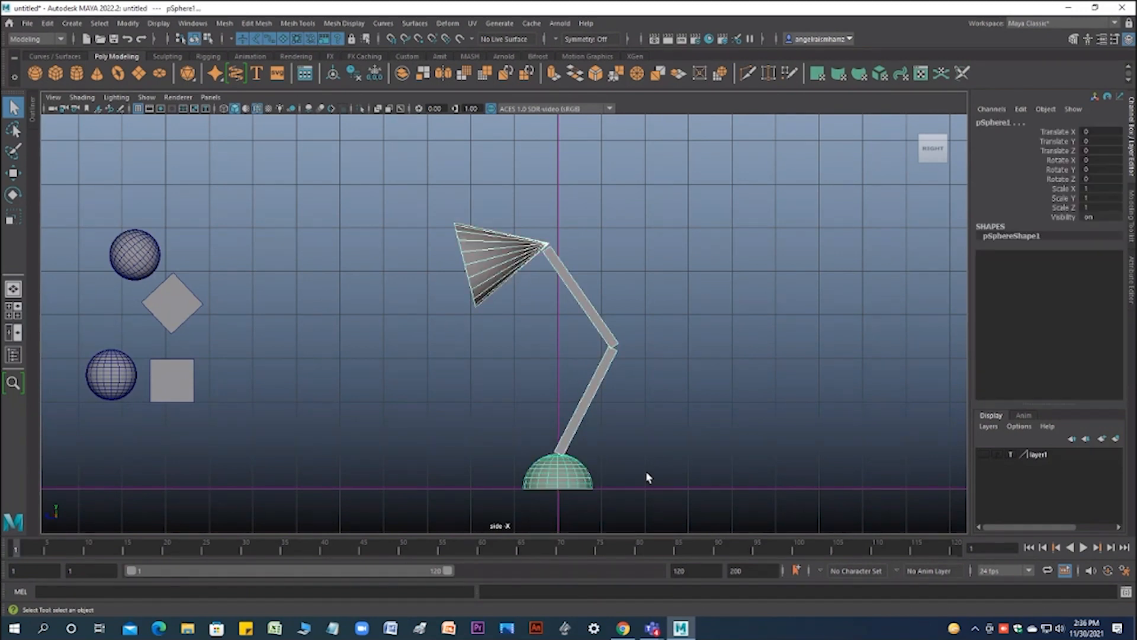
left_click(647, 474)
left_click(590, 477)
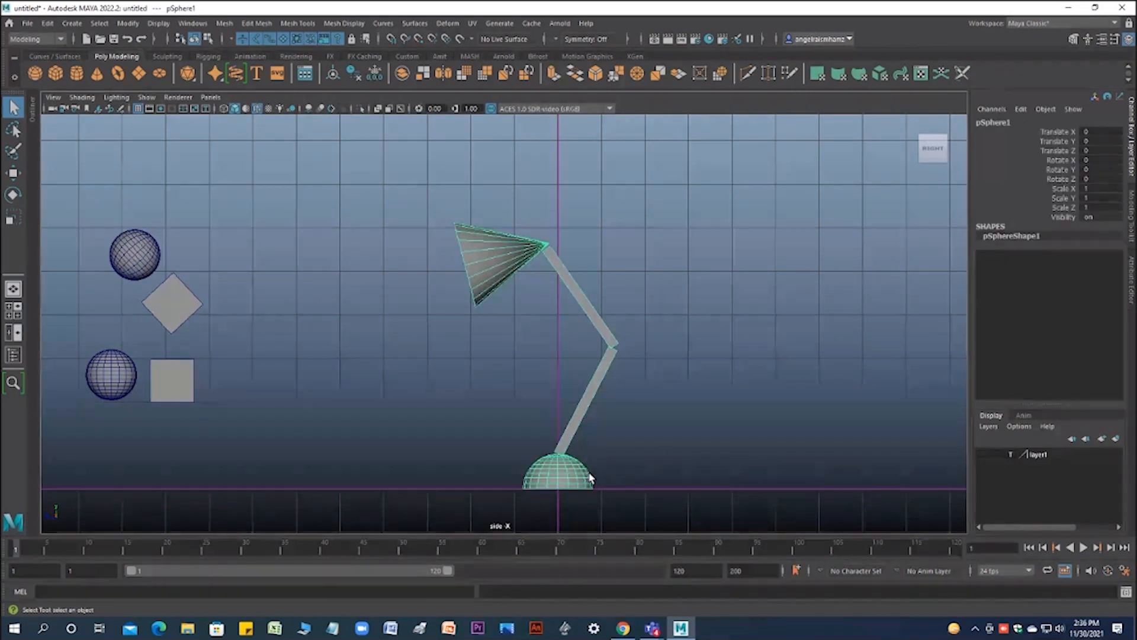
Step: Move the lamp by its base to a Translate Z of 0.19
key("w")
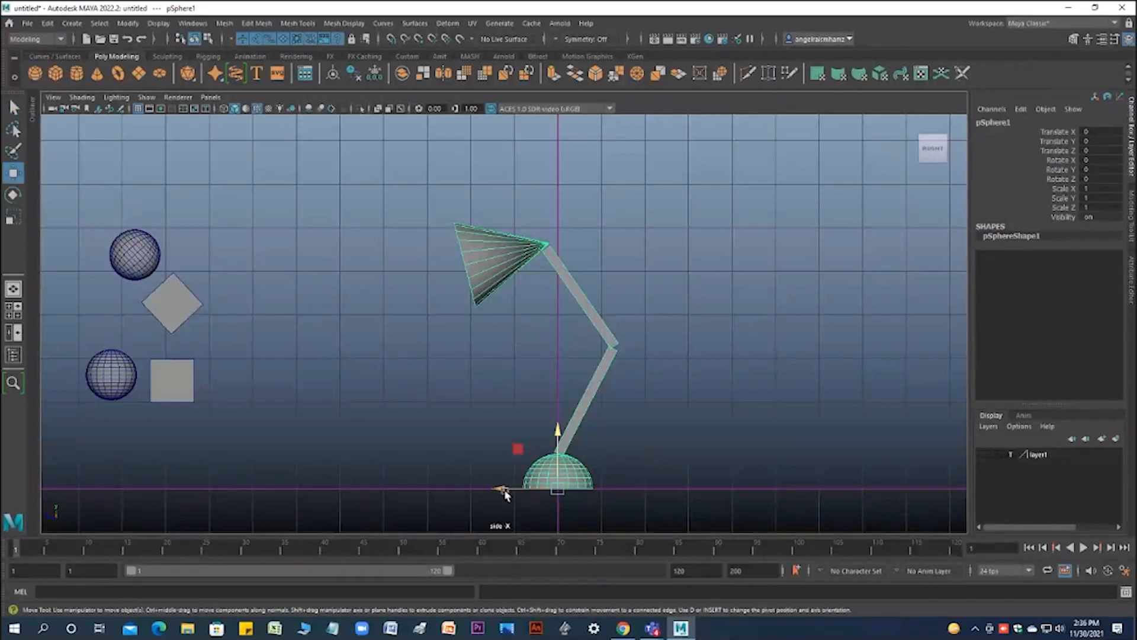
left_click(754, 432)
left_click(572, 483)
mouse_move(502, 489)
left_mouse_down()
mouse_move(483, 493)
mouse_move(500, 480)
mouse_move(485, 475)
mouse_move(598, 472)
mouse_move(493, 478)
left_mouse_up()
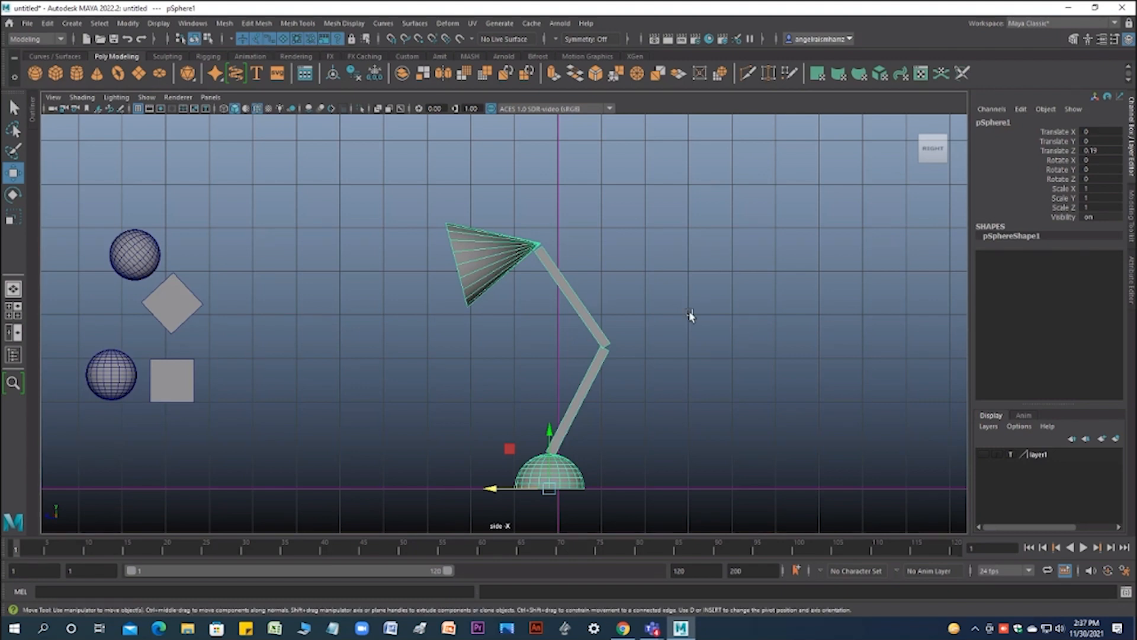
left_click(587, 449)
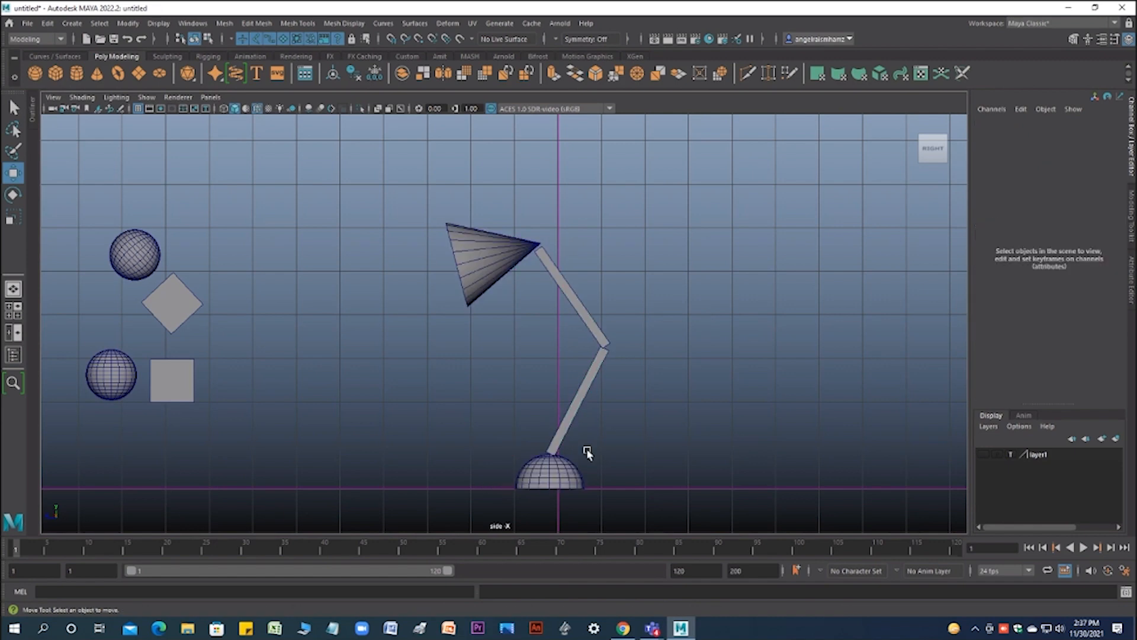
Step: Select the lamp base and briefly run through the opening frames of the timeline, returning to frame 1
left_click(560, 479)
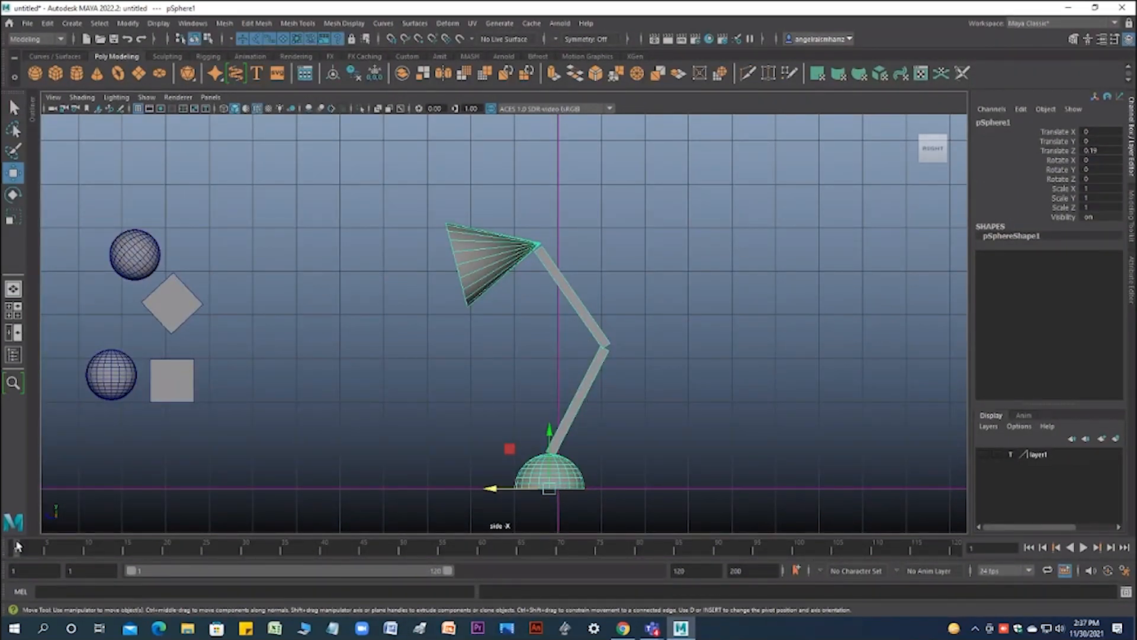
key("alt+v")
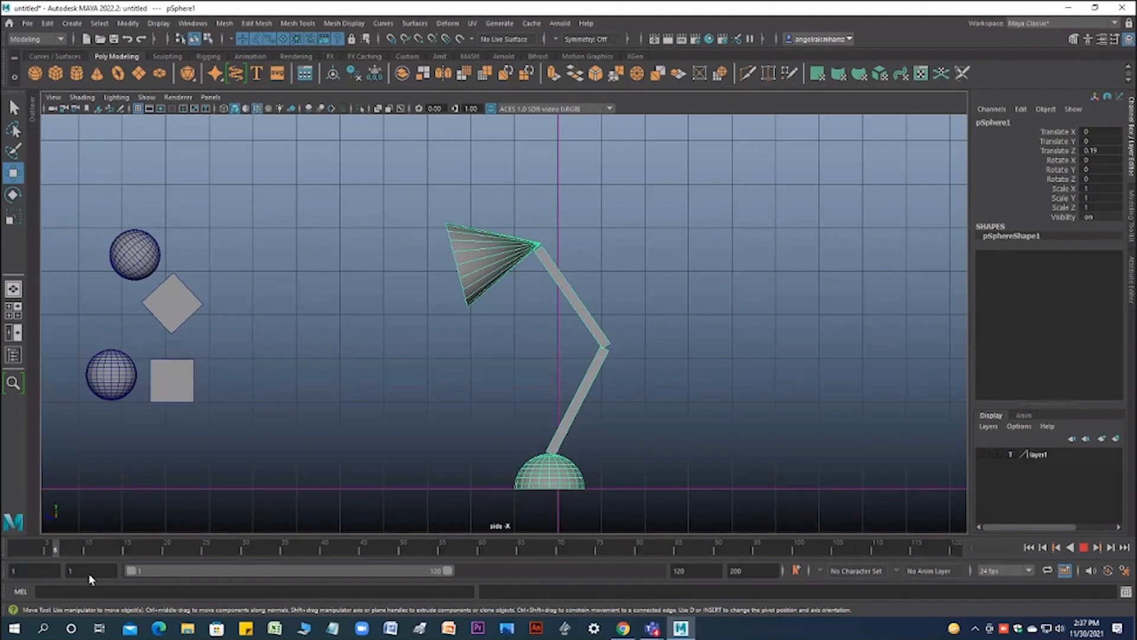
key("alt+v")
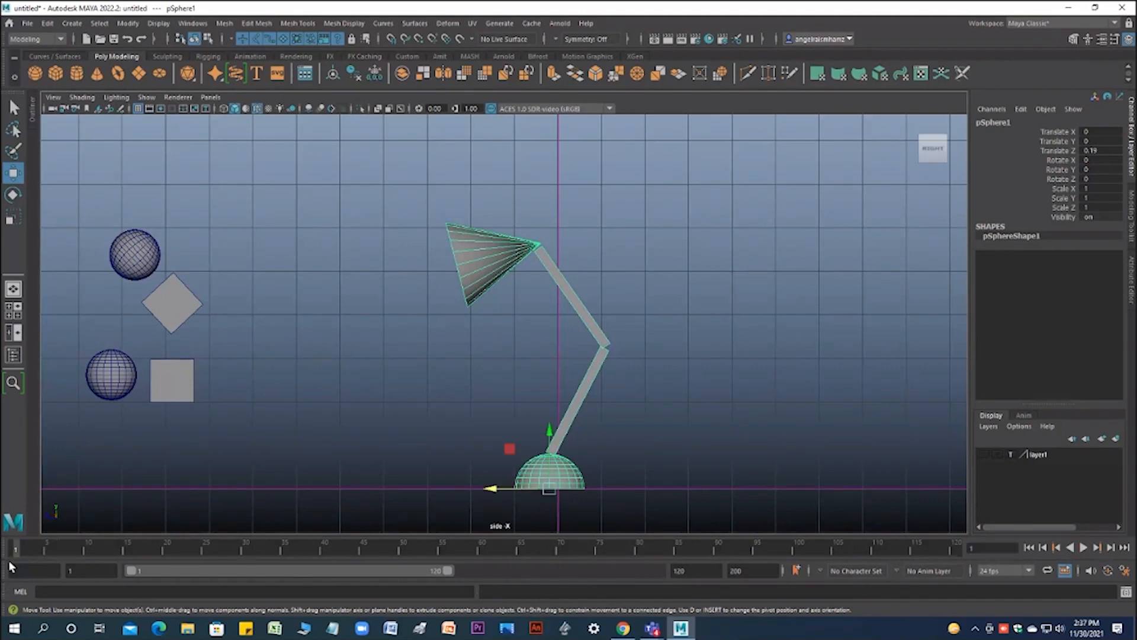
Step: Set a keyframe on the lamp base at frame 1
left_click(376, 409)
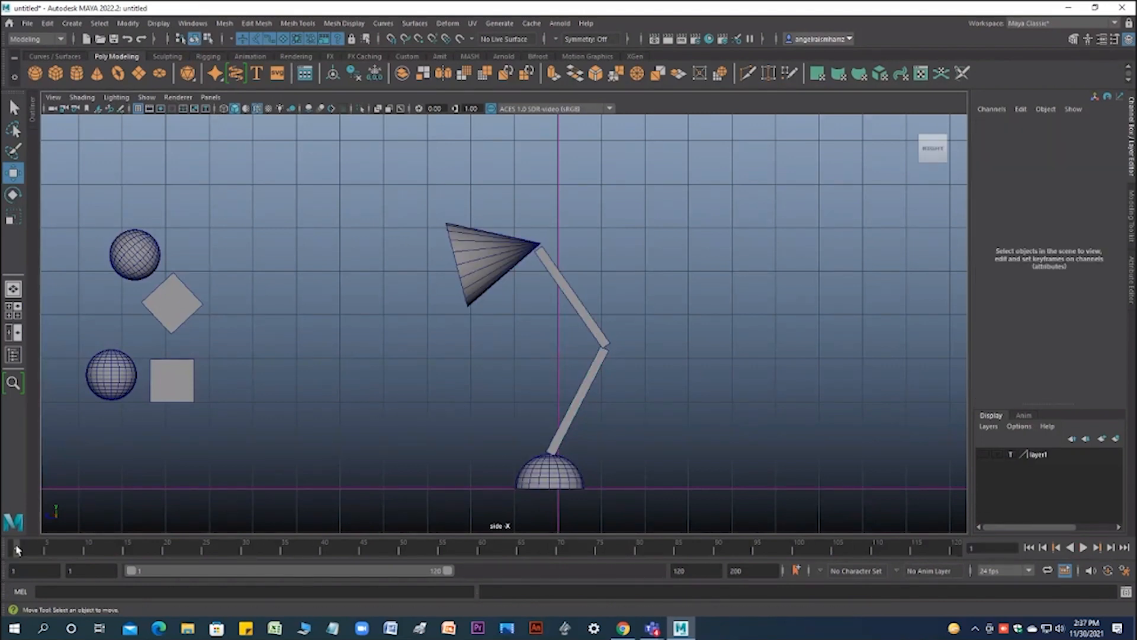
left_click(574, 483)
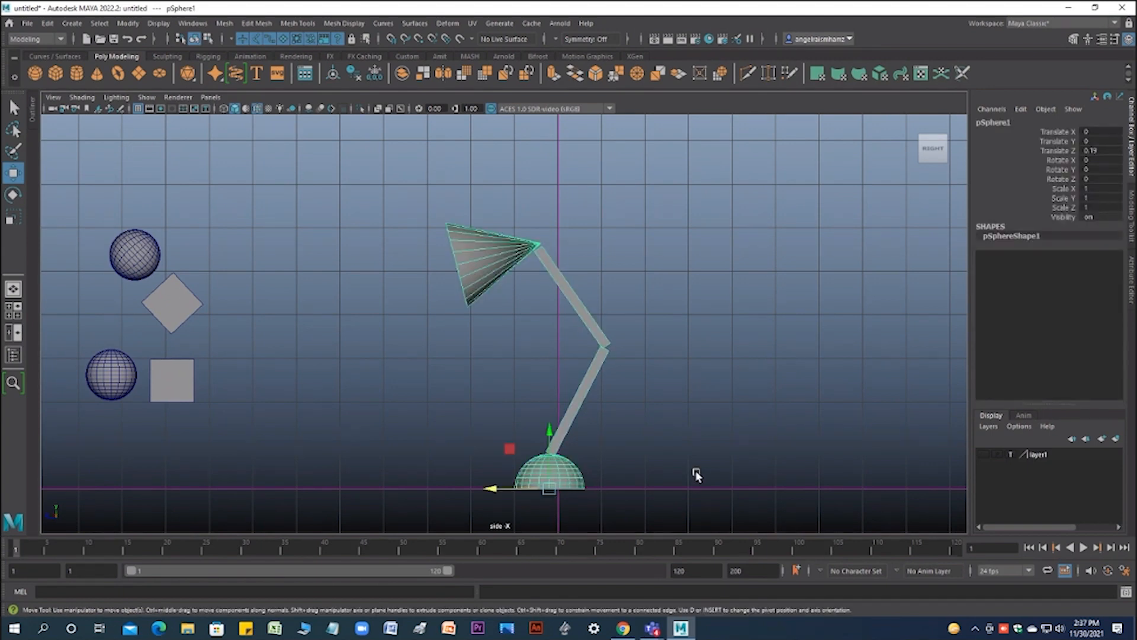
key("s")
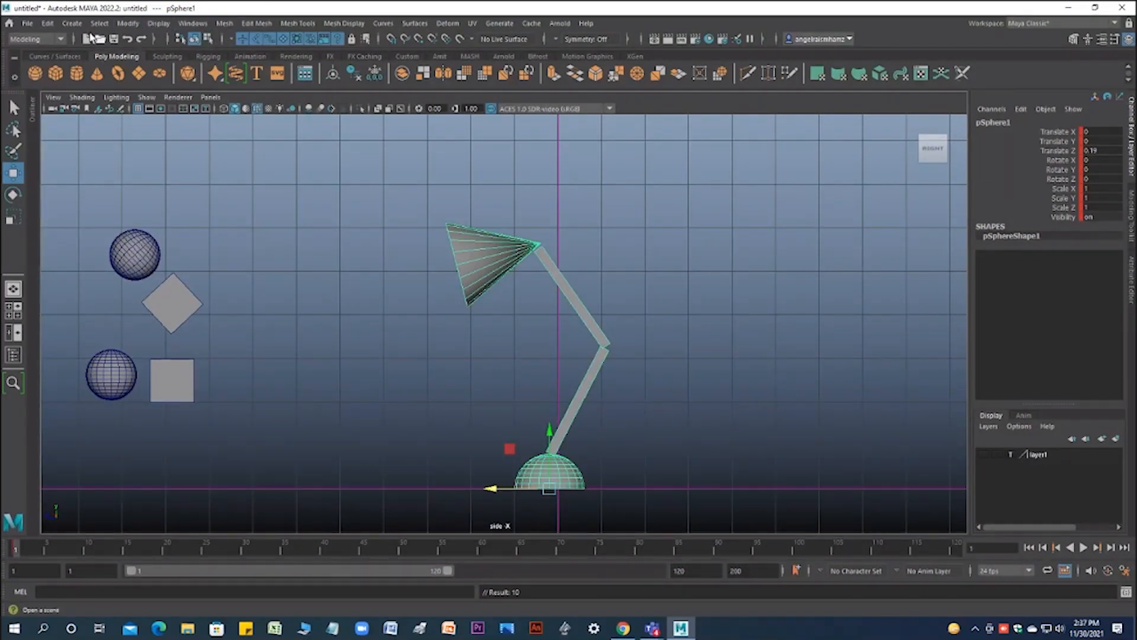
Step: Switch to the Animation menu set and review the available Key commands
left_click(60, 39)
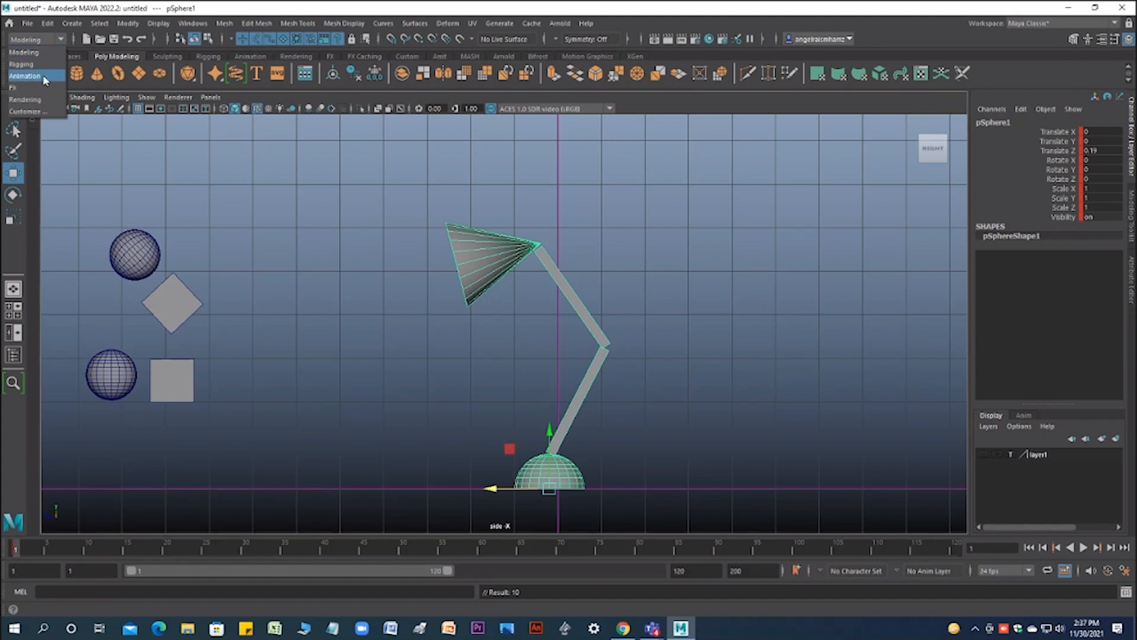
left_click(42, 75)
left_click(222, 24)
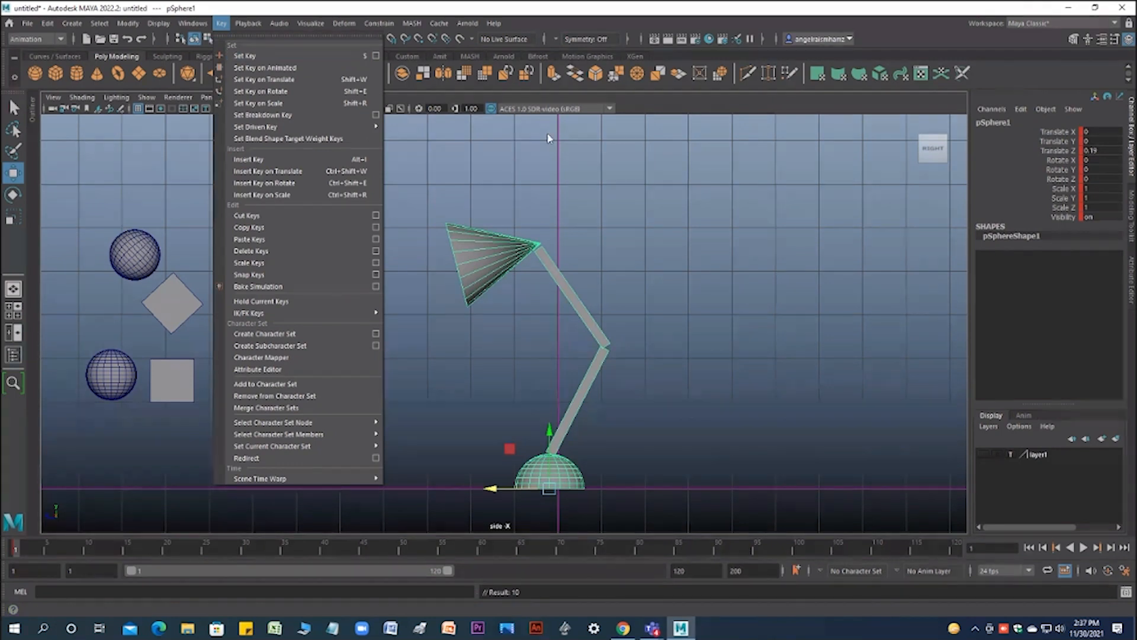
left_click(676, 389)
Step: Set the lamp base's Translate Z to 0
left_click(564, 479)
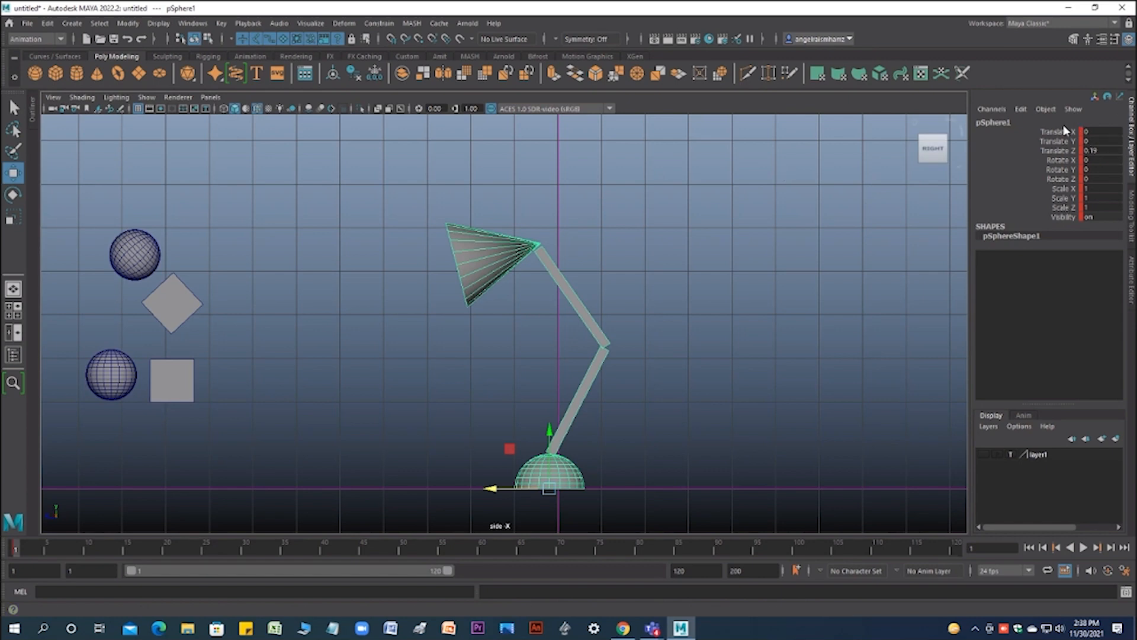
left_click(733, 386)
left_click(583, 480)
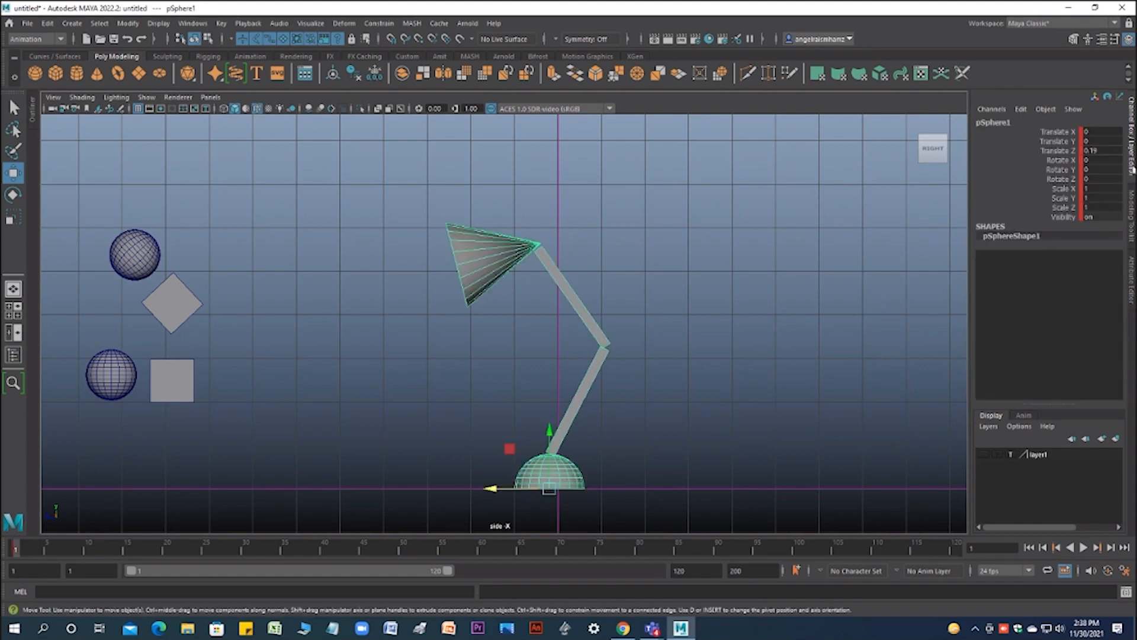
double_click(1099, 151)
type("0")
key("Return")
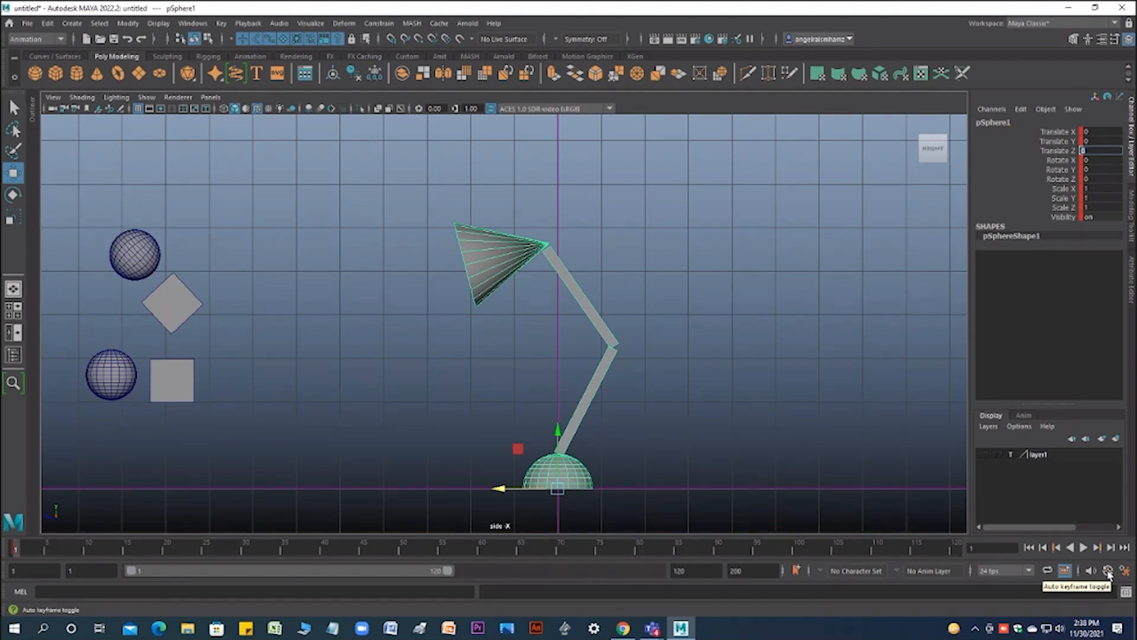
Step: Turn on automatic keyframing and scrub through the first frames of the timeline
left_click(1108, 571)
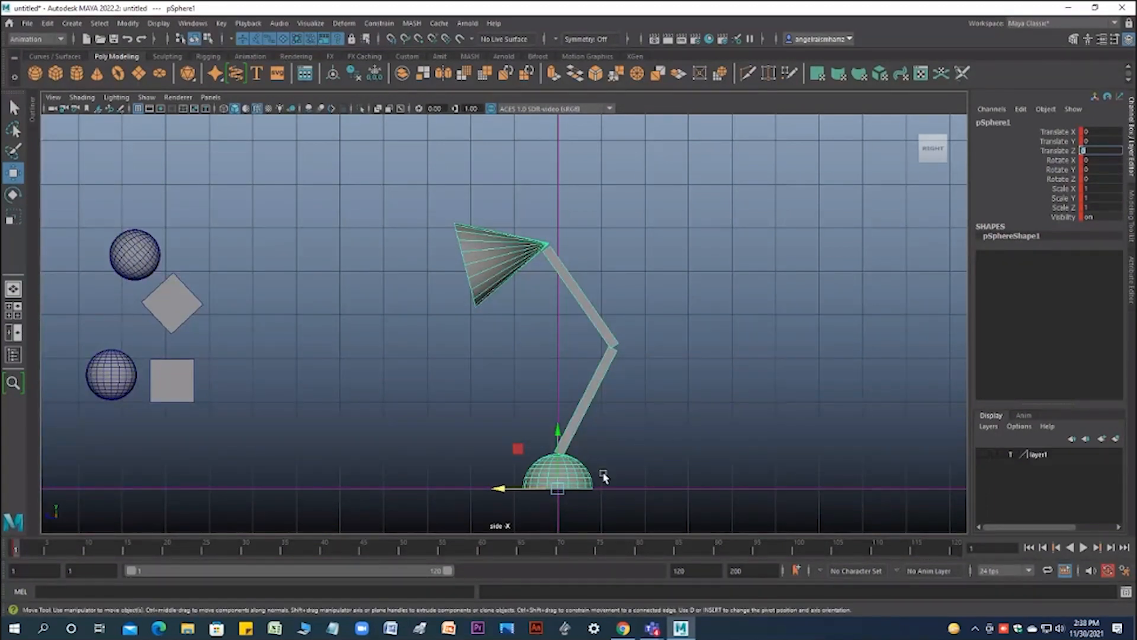
key("alt+v")
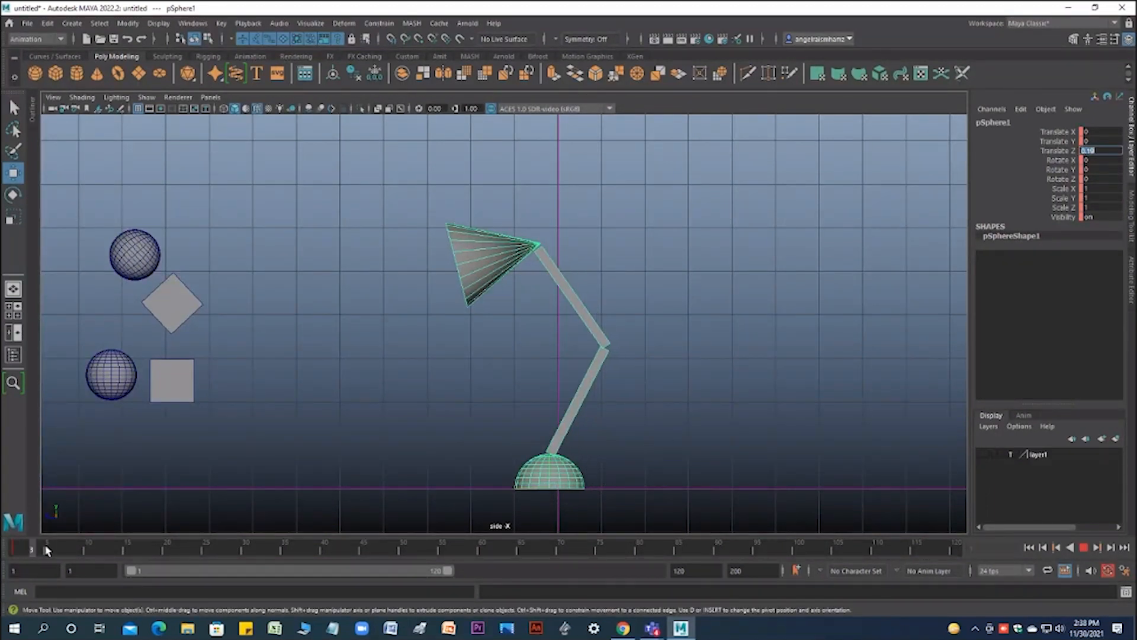
left_click_drag(3, 548, 52, 549)
Step: At frame 20, move the lamp base to about 1.739 in Translate Z and set a keyframe
left_click_drag(165, 560, 167, 560)
left_click_drag(496, 491, 428, 487)
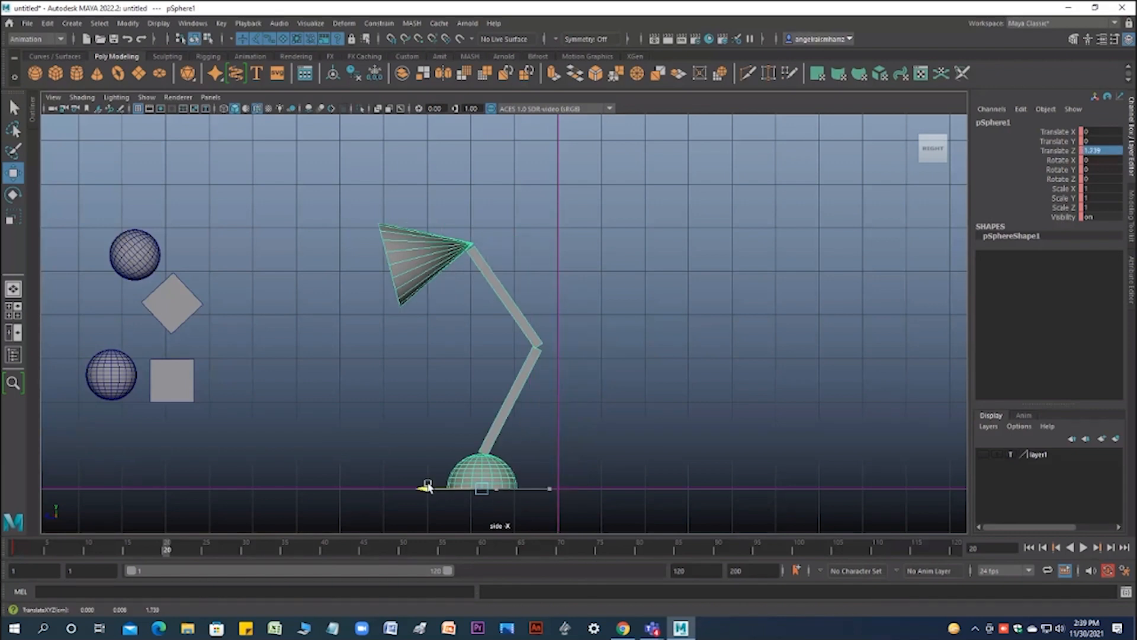
key("s")
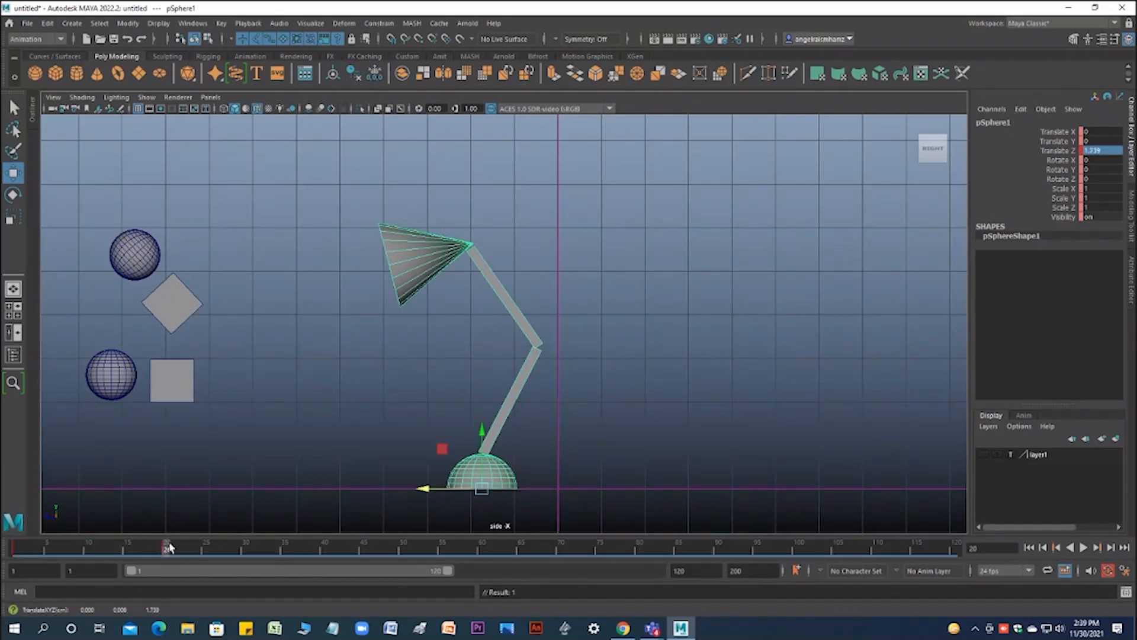
Step: Return to frame 1 and set keyframes on the lower arm segment, the upper arm segment and the cone shade
left_click_drag(169, 548, 31, 548)
left_click(391, 412)
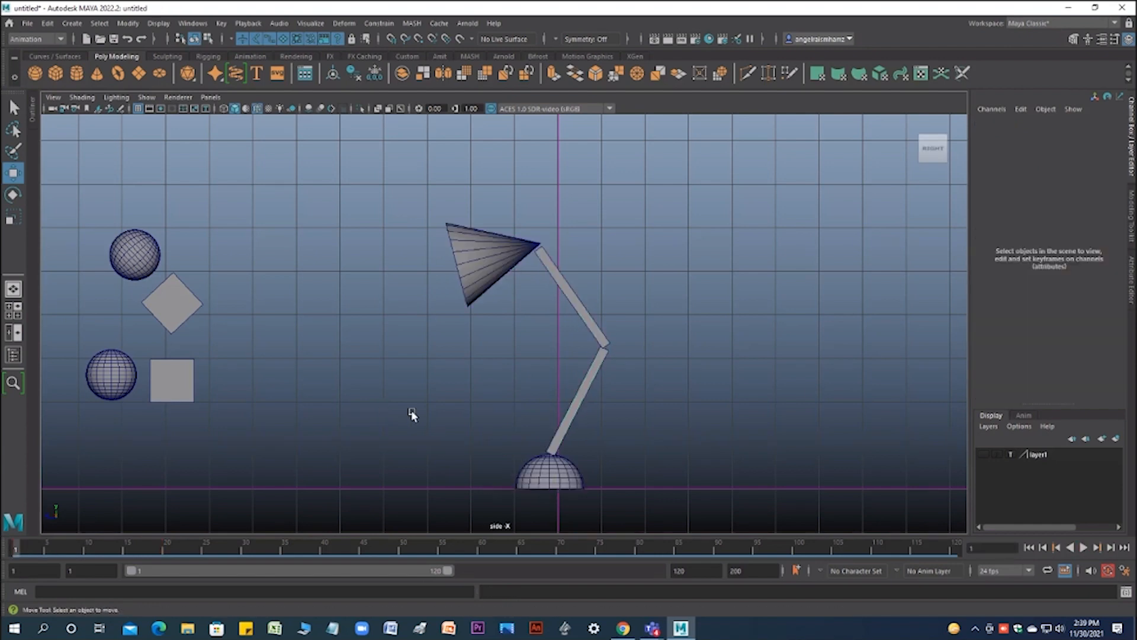
left_click(573, 409)
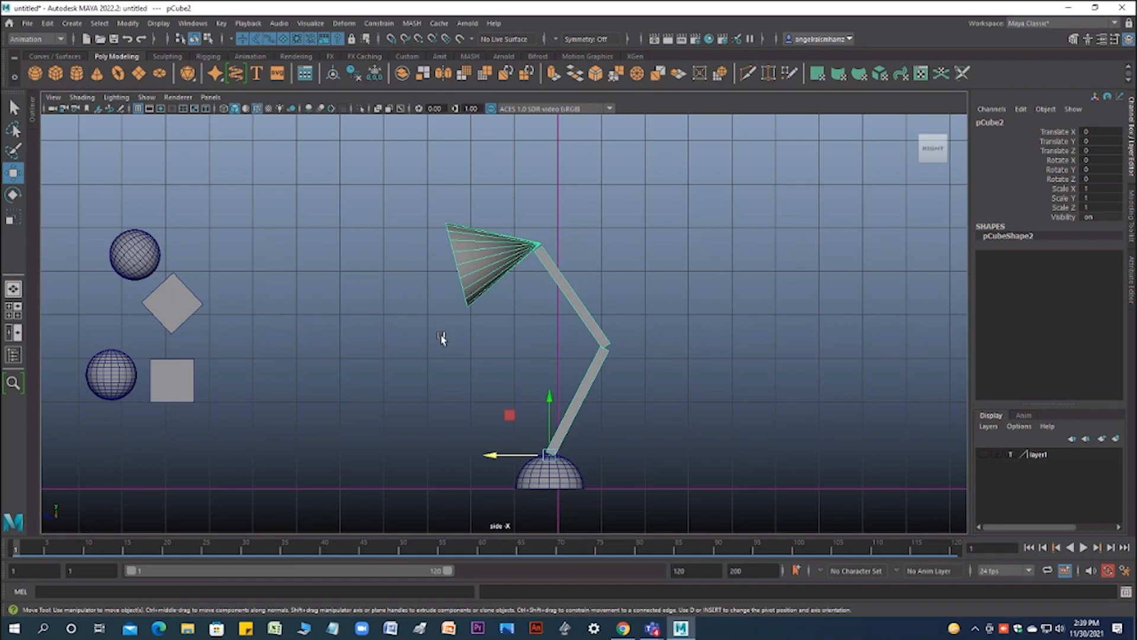
key("s")
left_click(600, 303)
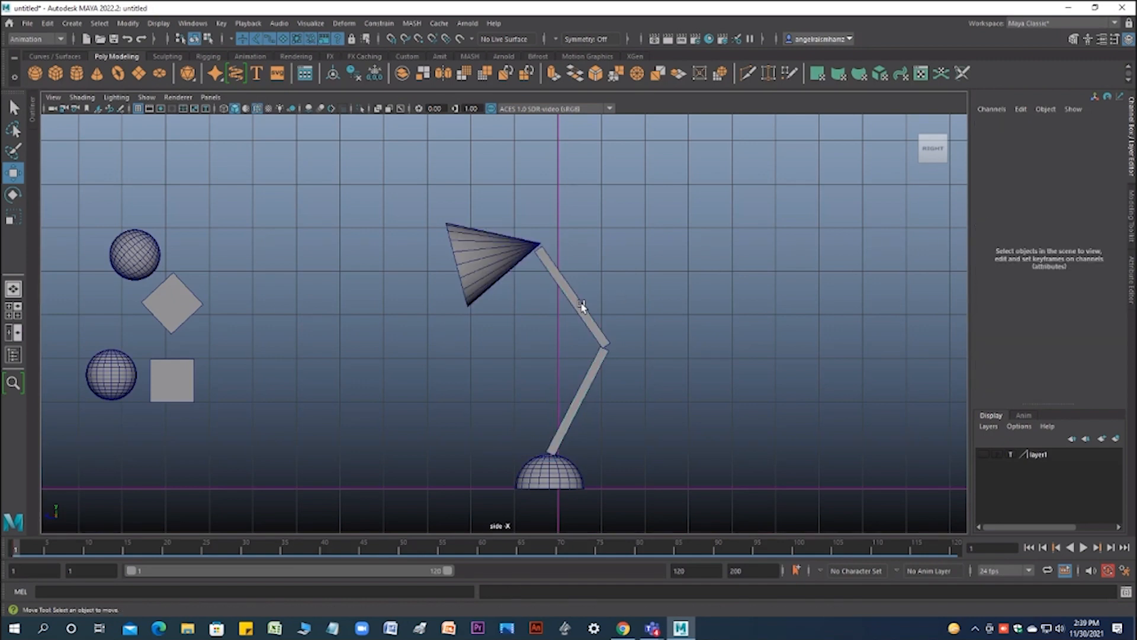
left_click(583, 306)
key("s")
left_click(705, 274)
left_click(482, 246)
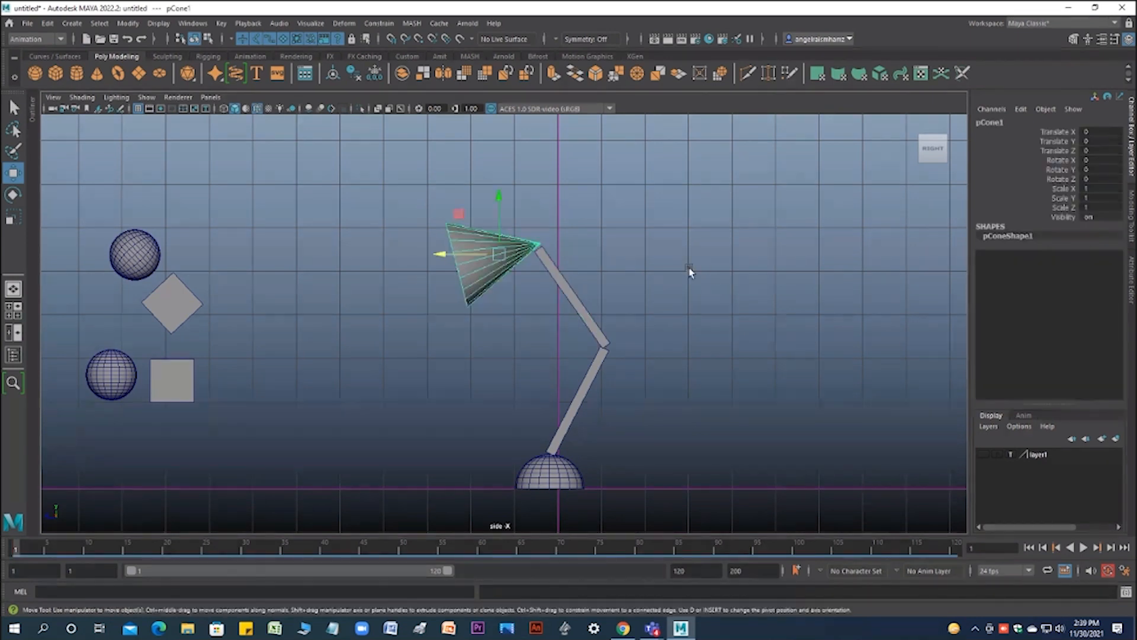
key("s")
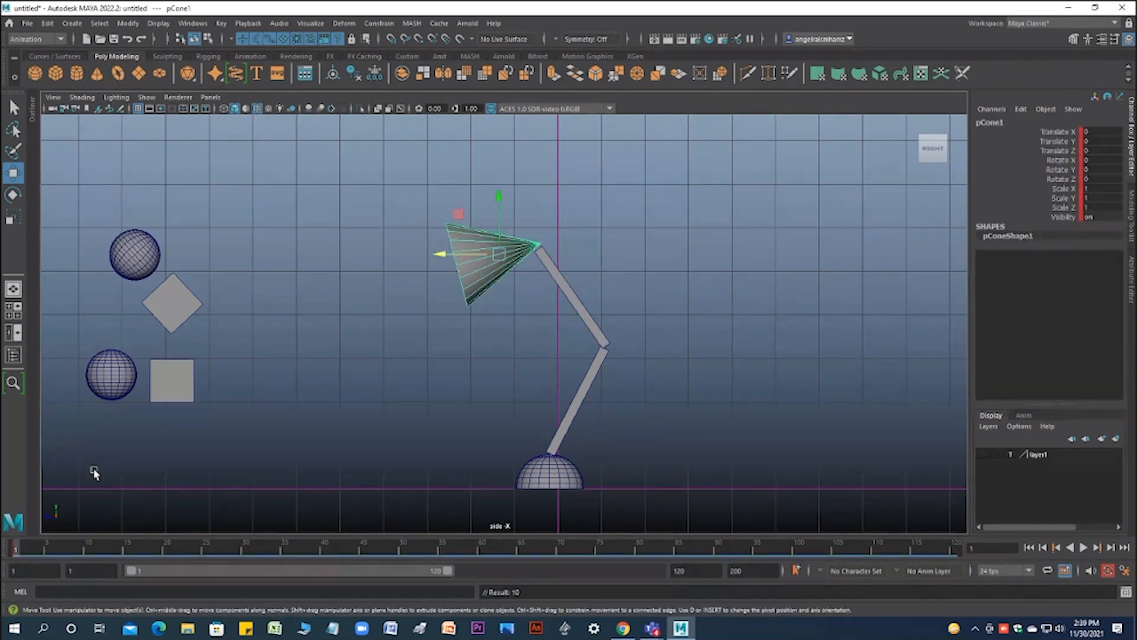
Step: At frame 20, key the lower arm segment rotated to about 29.4° around X and scrub the timeline to check the motion
left_click(551, 479)
left_click(168, 553)
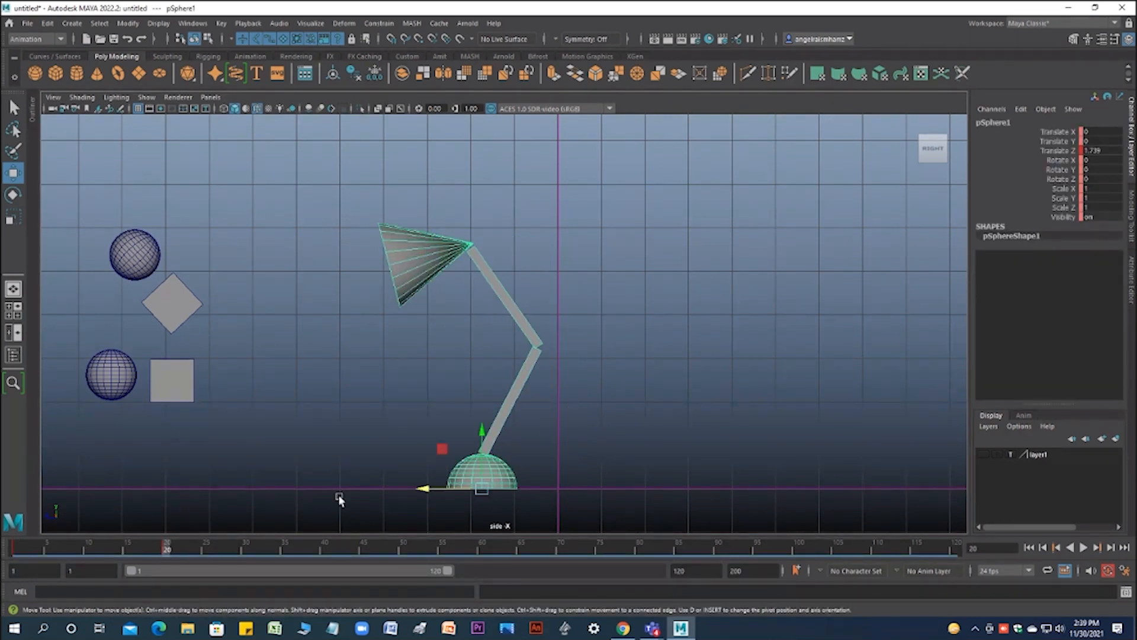
left_click(515, 395)
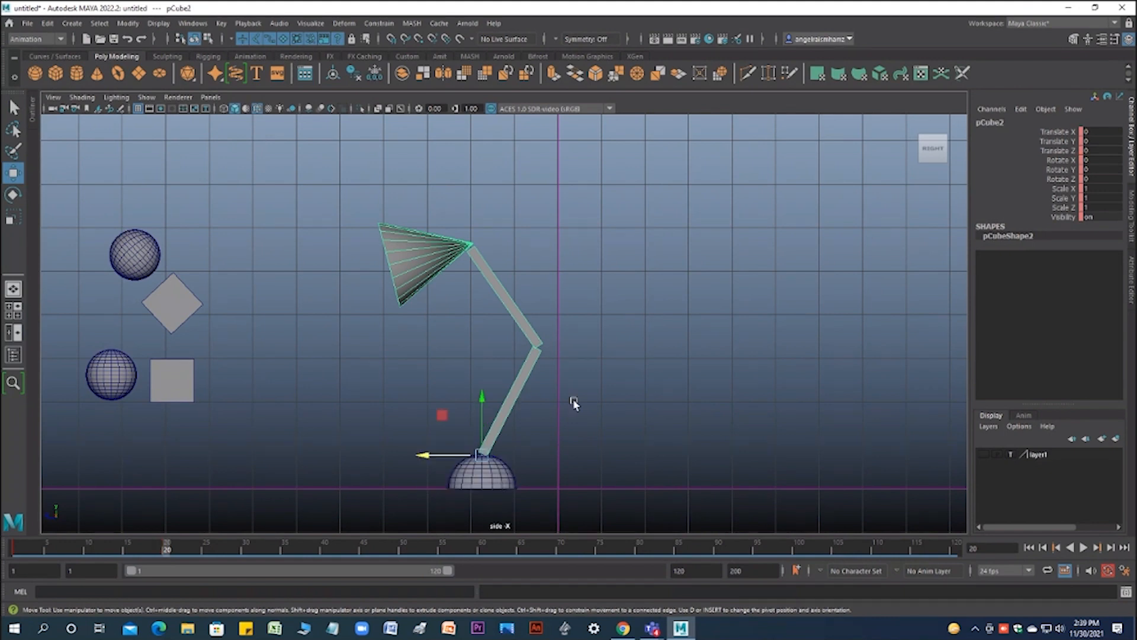
key("e")
left_click_drag(522, 426, 507, 411)
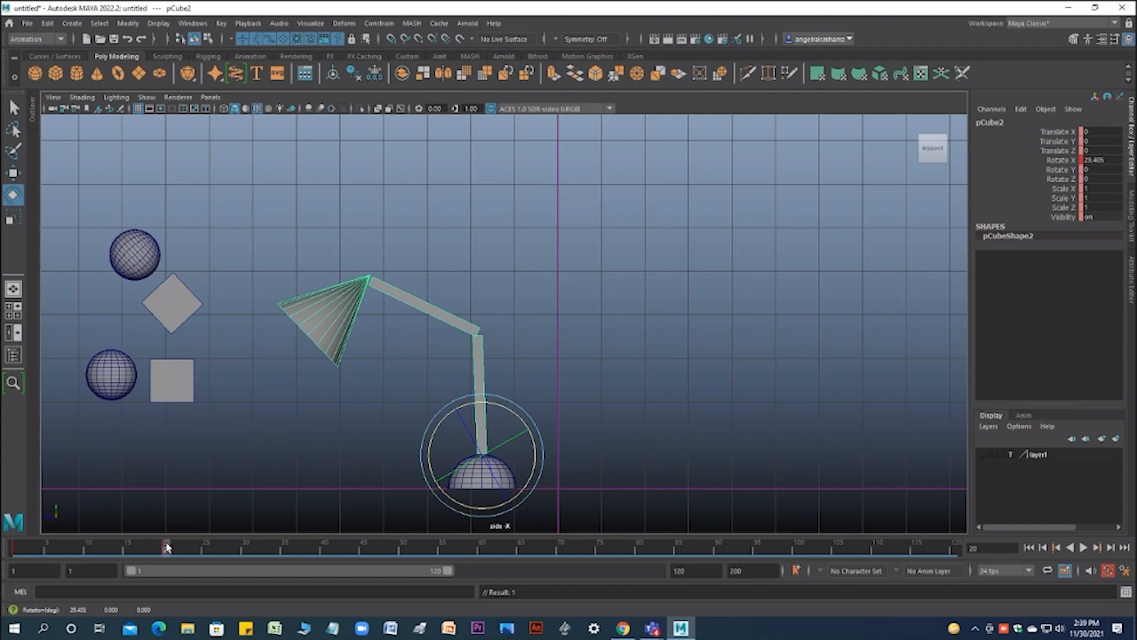
key("alt+v")
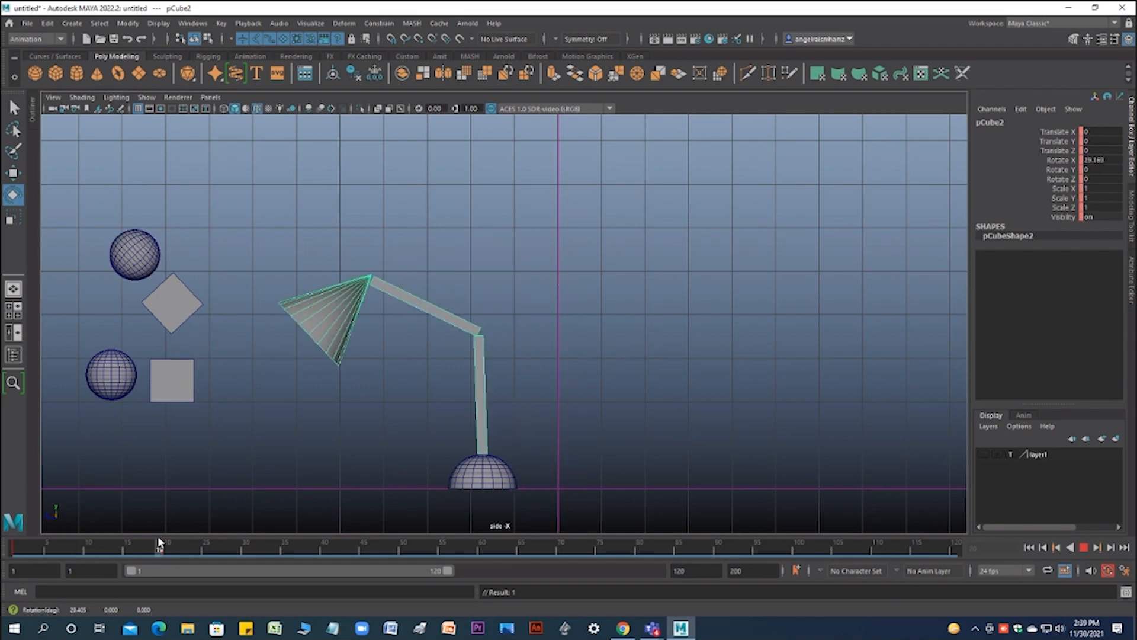
left_click(168, 544)
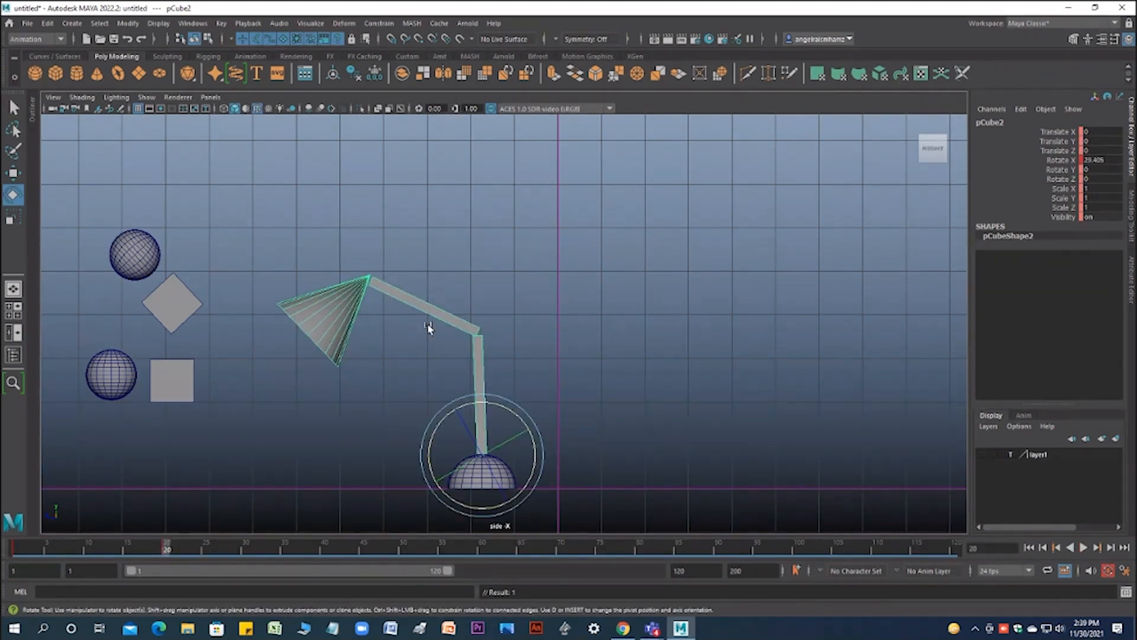
Step: At frame 20, rotate the upper arm segment to about -20° around X and play the animation to check the motion
left_click(364, 411)
left_click(437, 310)
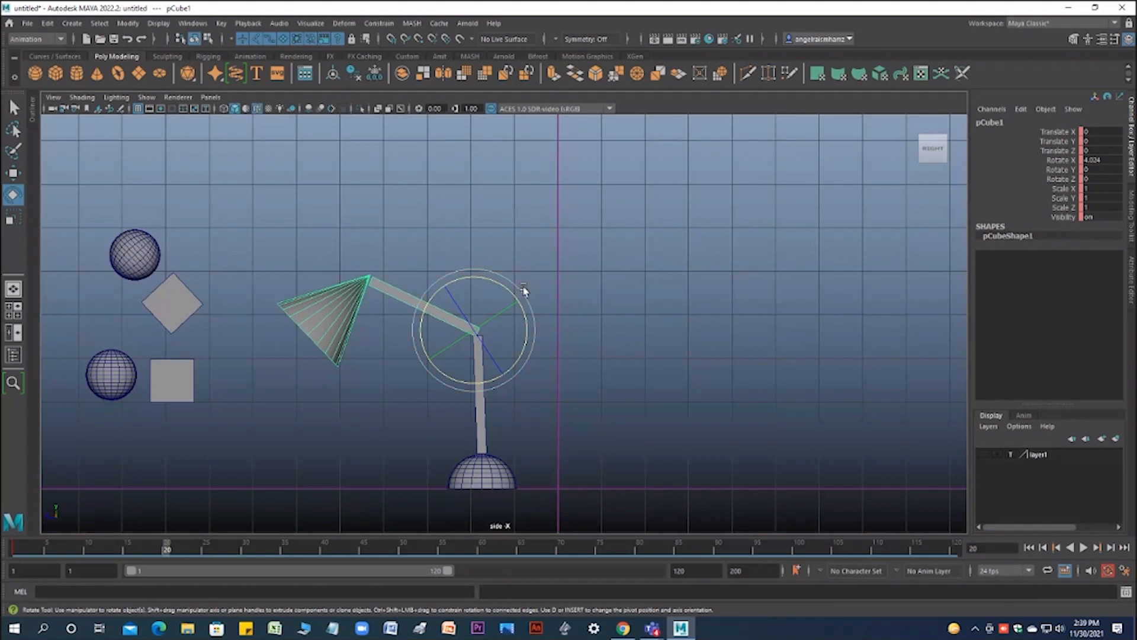
left_click_drag(505, 290, 523, 317)
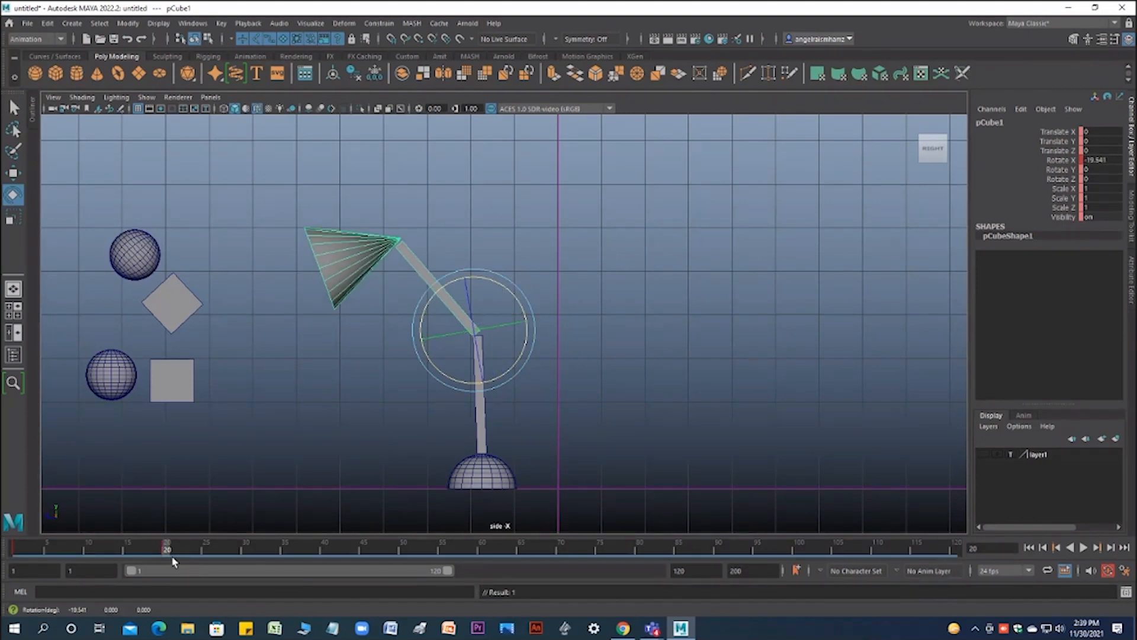
key("alt+v")
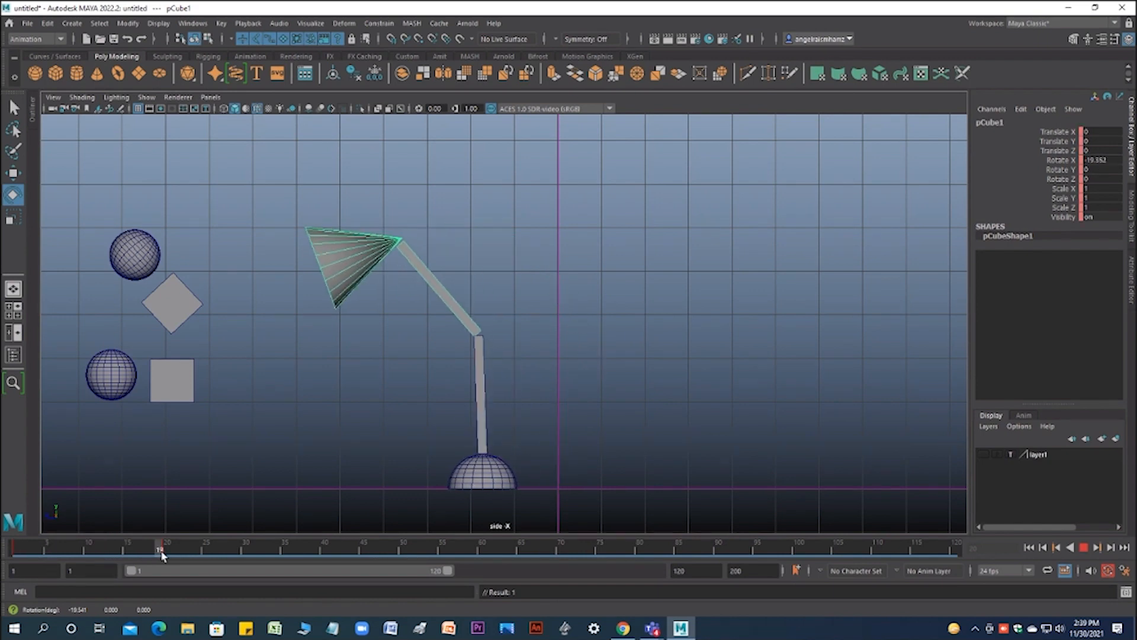
left_click(166, 554)
left_click(397, 244)
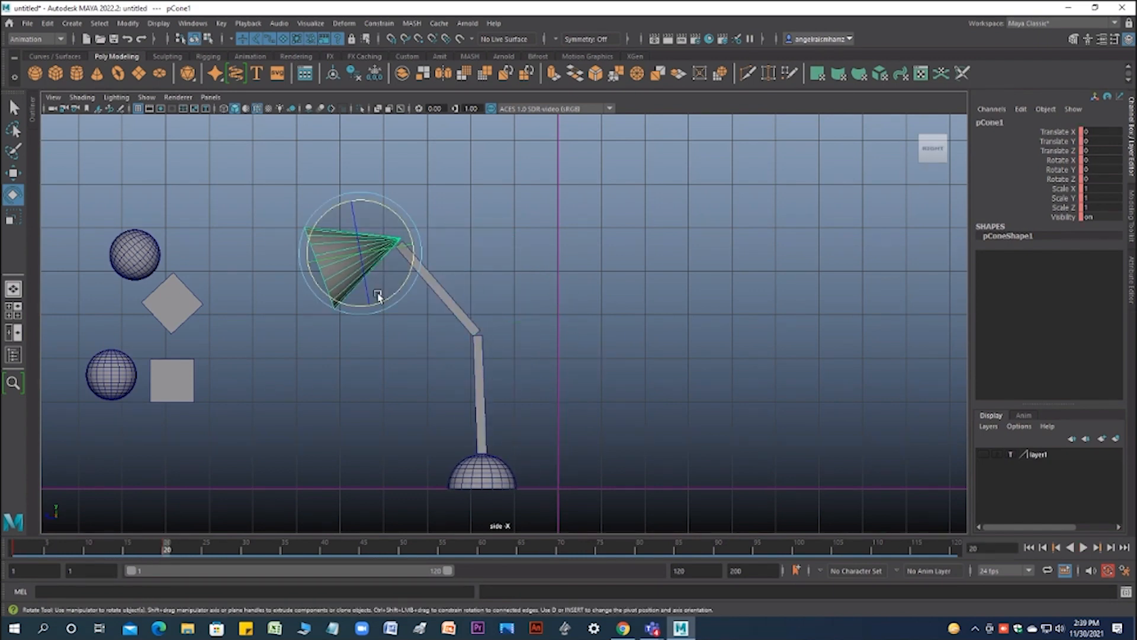
left_click_drag(401, 223, 408, 247)
key("s")
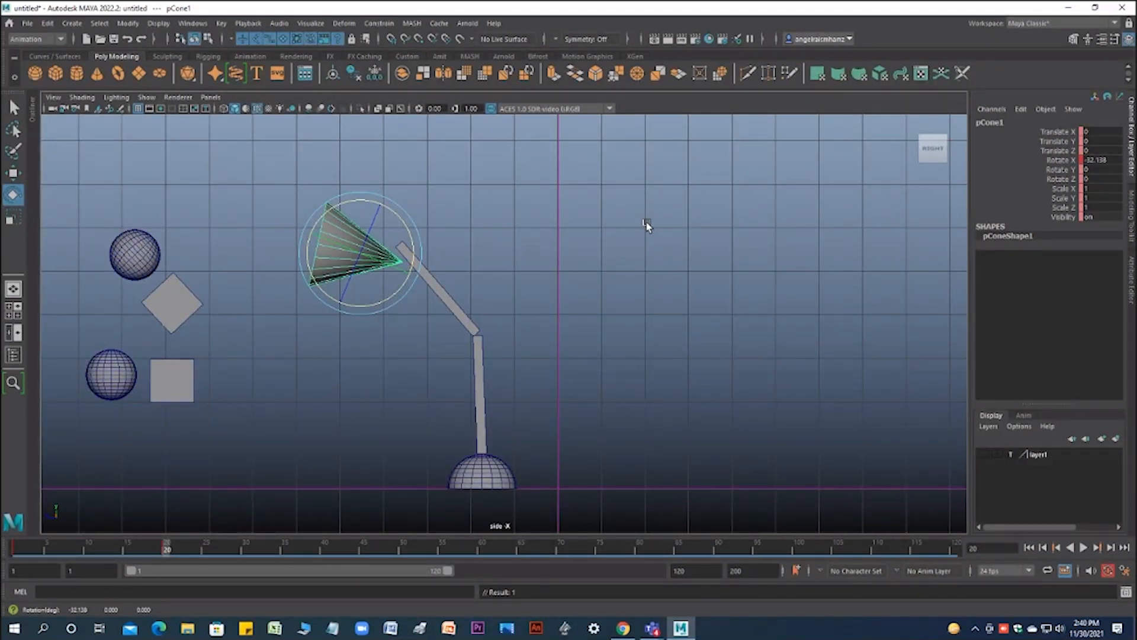
key("ctrl+z")
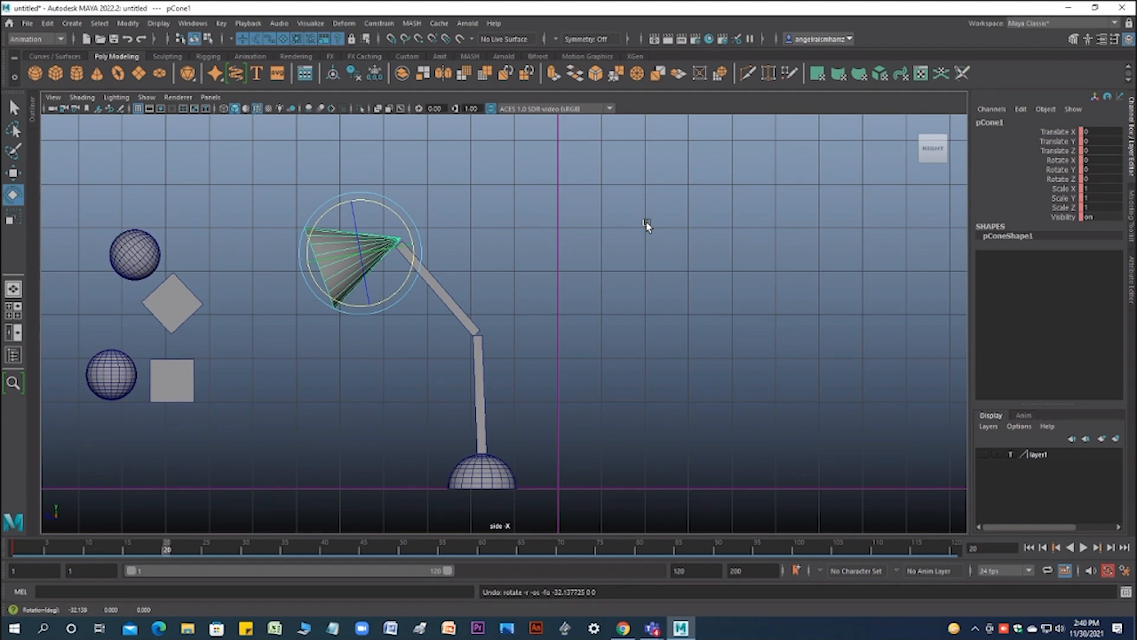
Step: Move the cone shade's pivot to its tip, where it meets the upper arm segment
key("w")
key("d")
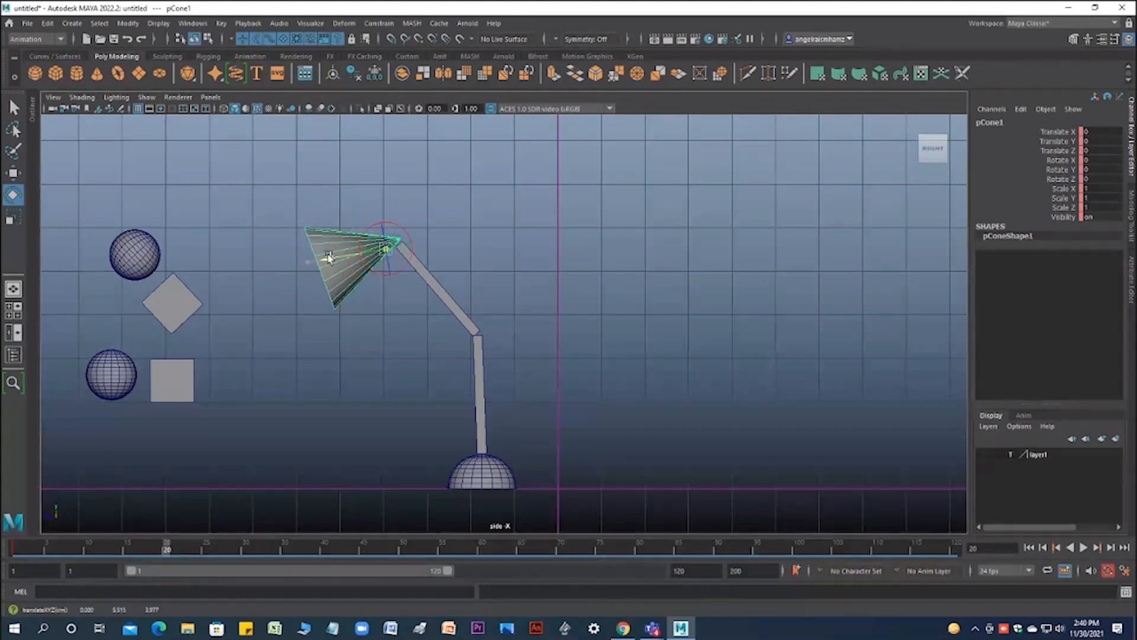
middle_click_drag(329, 256, 339, 255)
left_click(560, 219)
left_click(379, 255)
key("e")
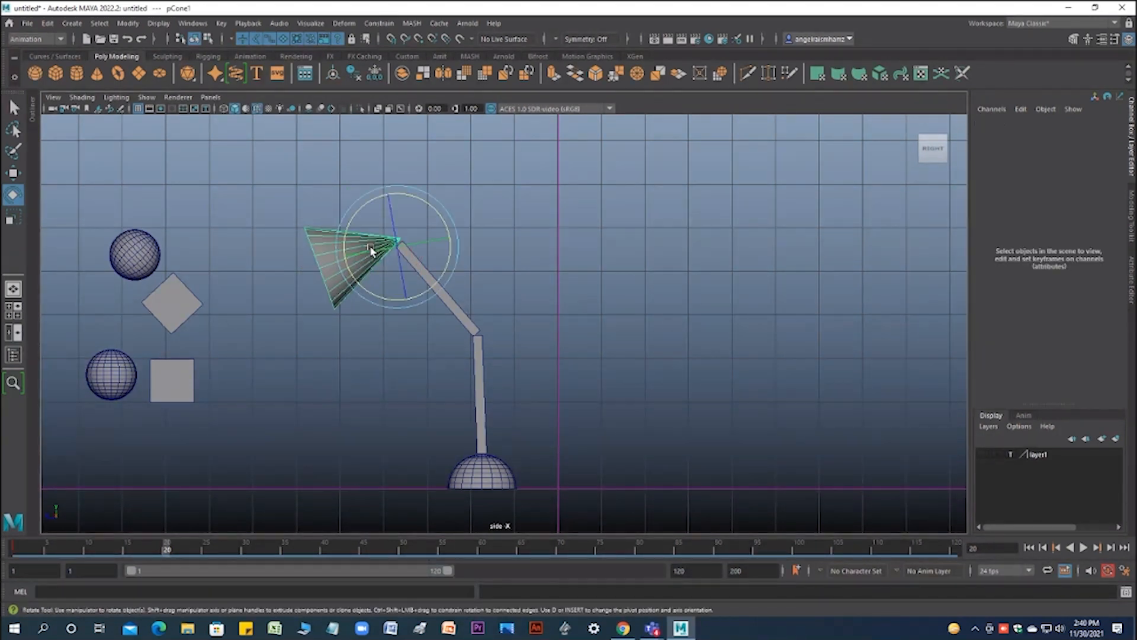
Step: At frame 20, key the cone shade rotated to about -38.7° around X and play the animation to check it
key("alt+v")
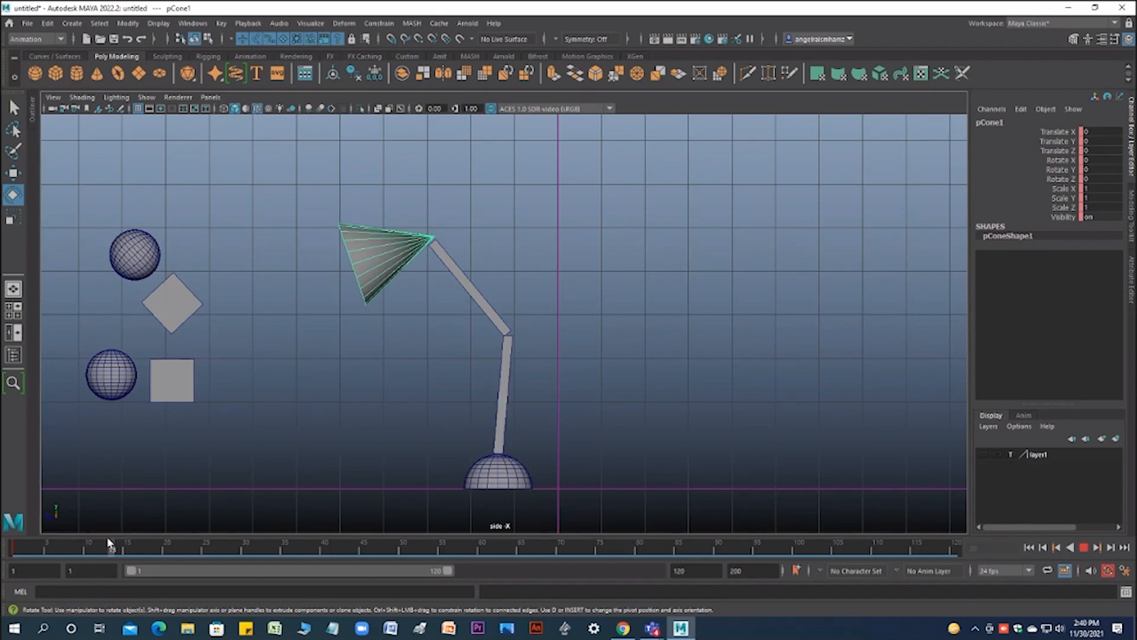
left_click(167, 541)
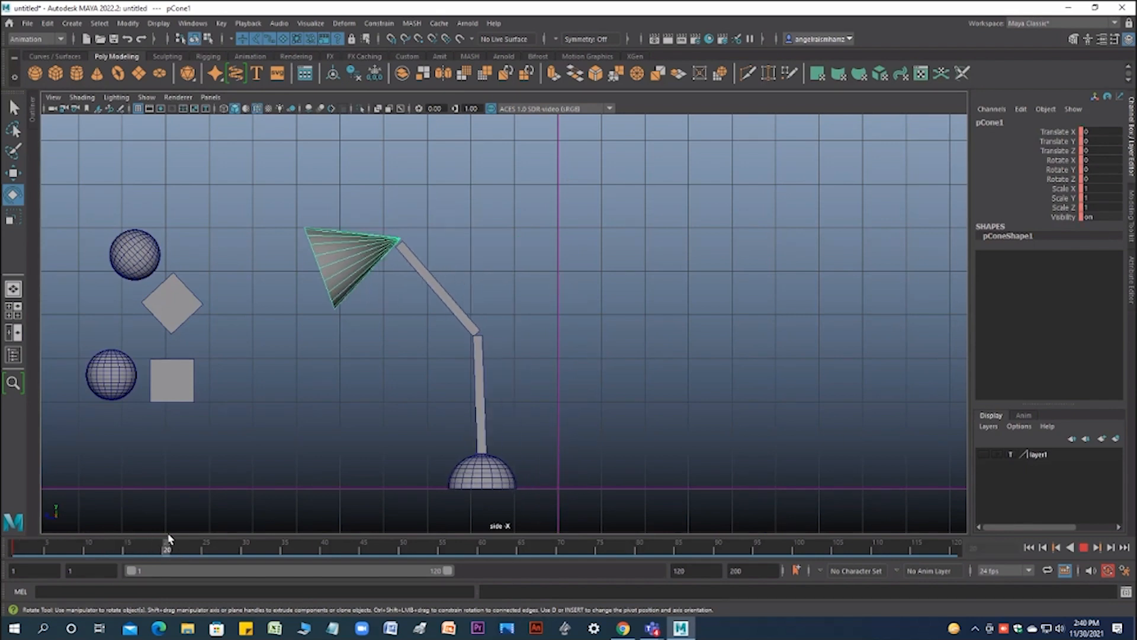
middle_click_drag(597, 252, 602, 314)
key("s")
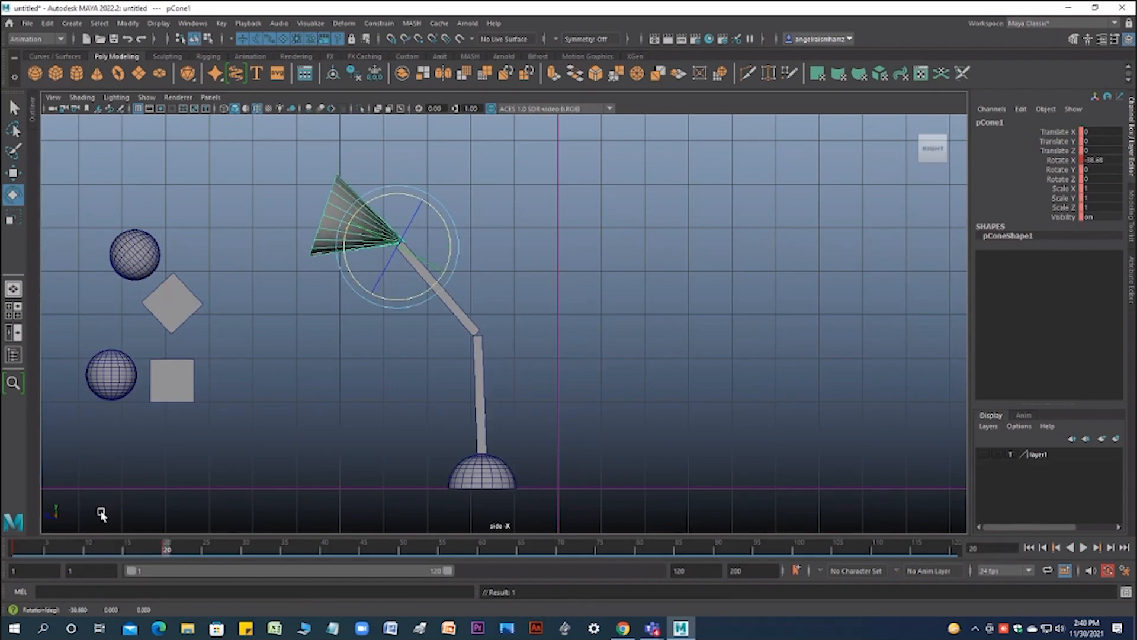
key("alt+v")
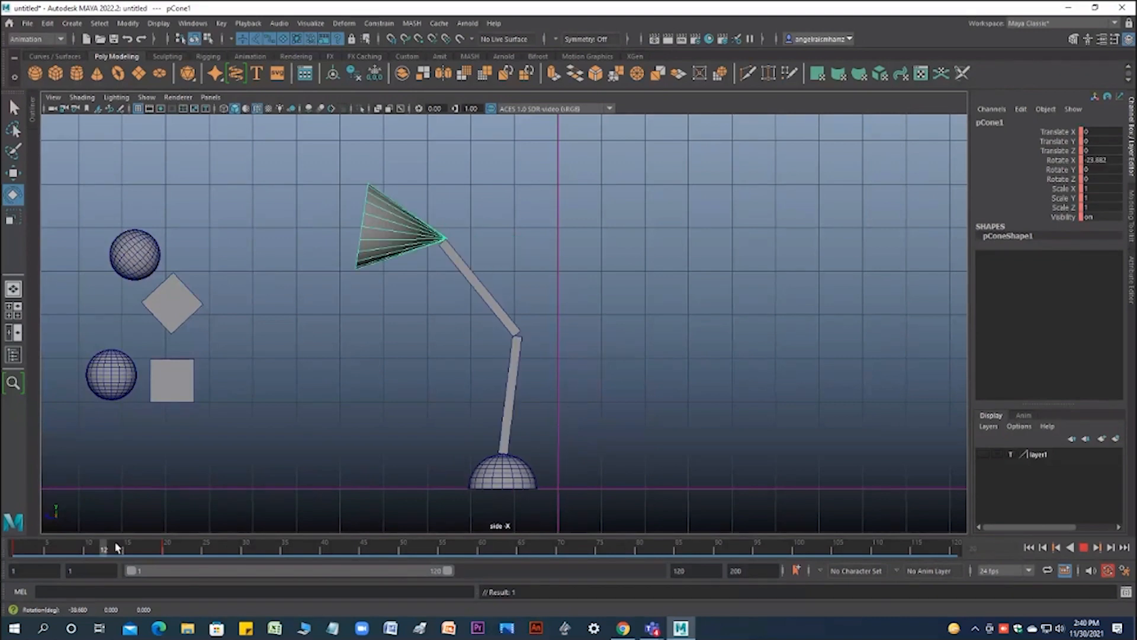
left_click(168, 548)
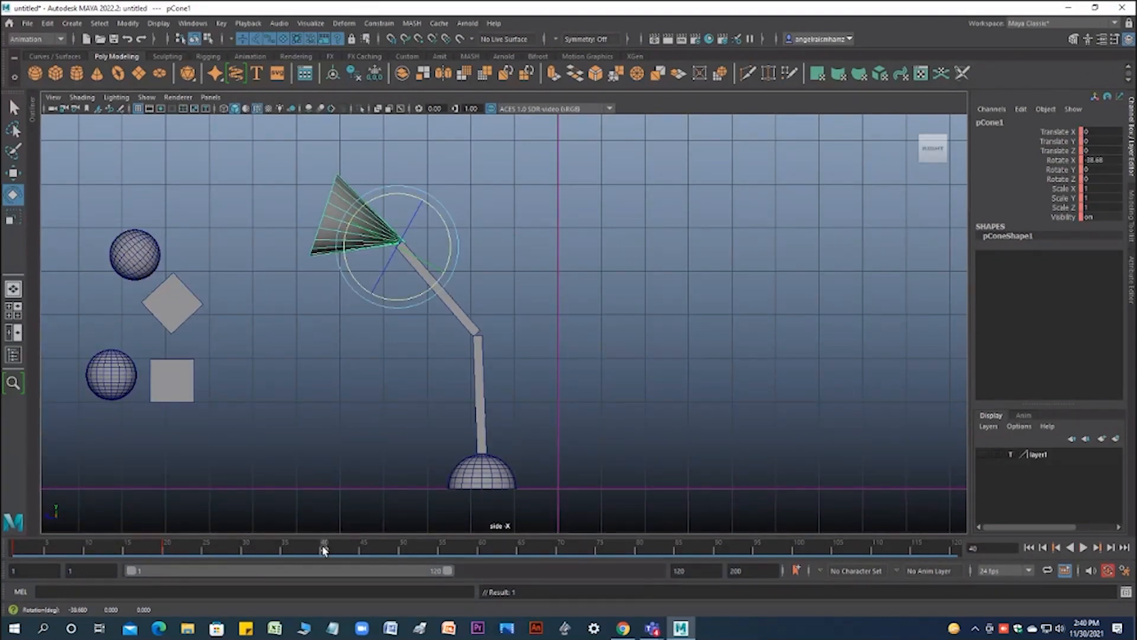
Step: At frame 40, select all the lamp's parts and set a keyframe on them
left_click(553, 276)
left_click_drag(272, 151, 551, 512)
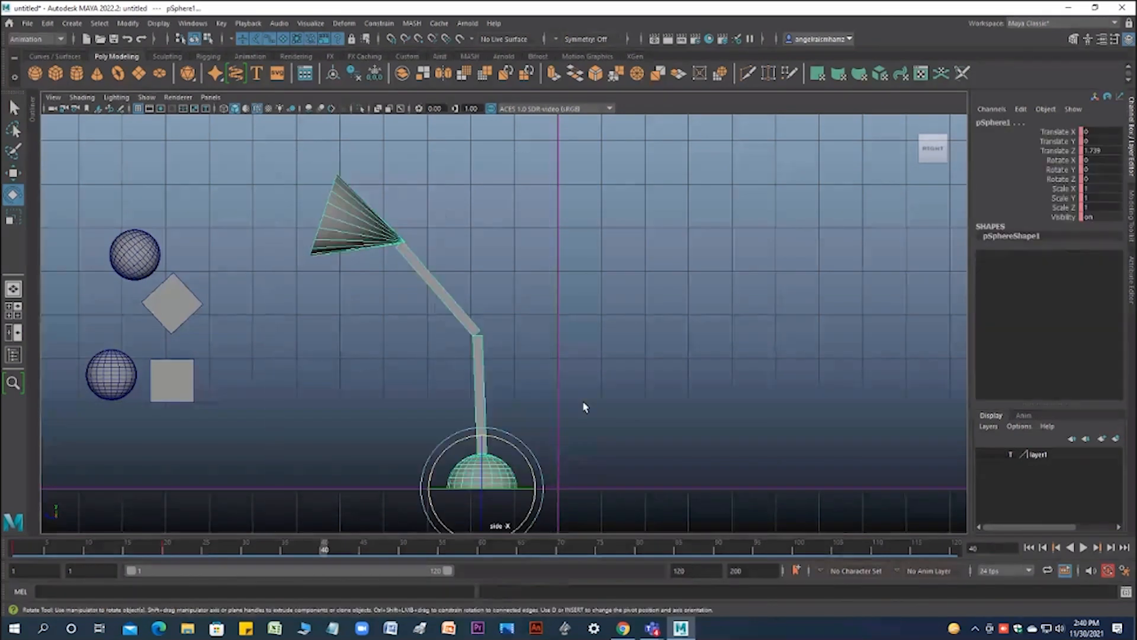
key("s")
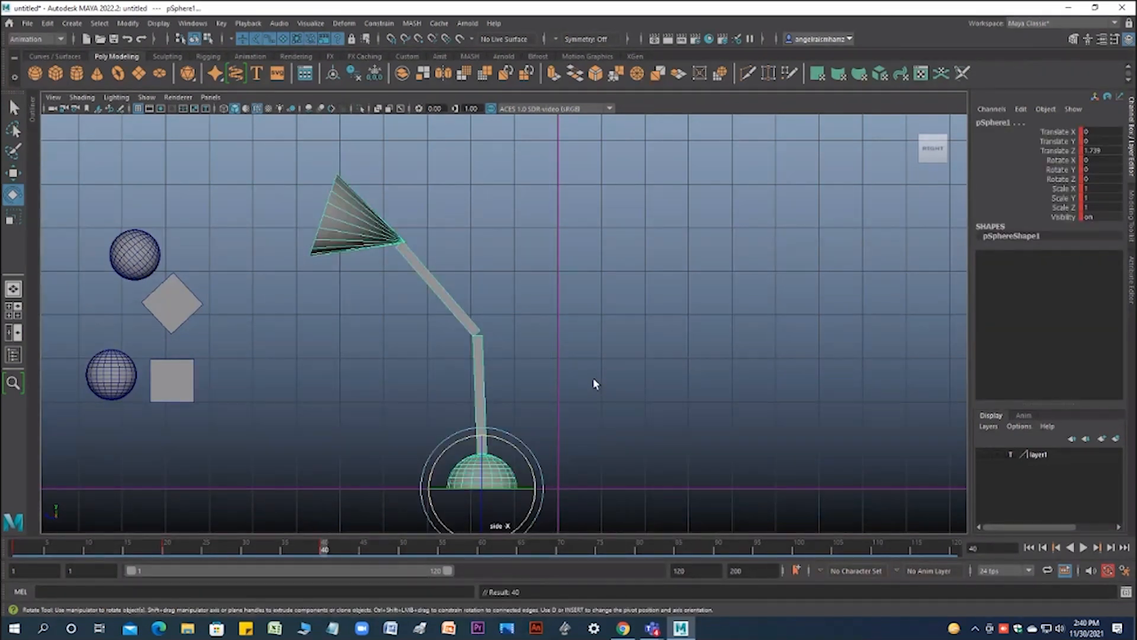
Step: At frame 40, rotate the lower arm segment to about -5° around X and fold the upper arm segment forward and down
left_click(595, 383)
left_click(481, 398)
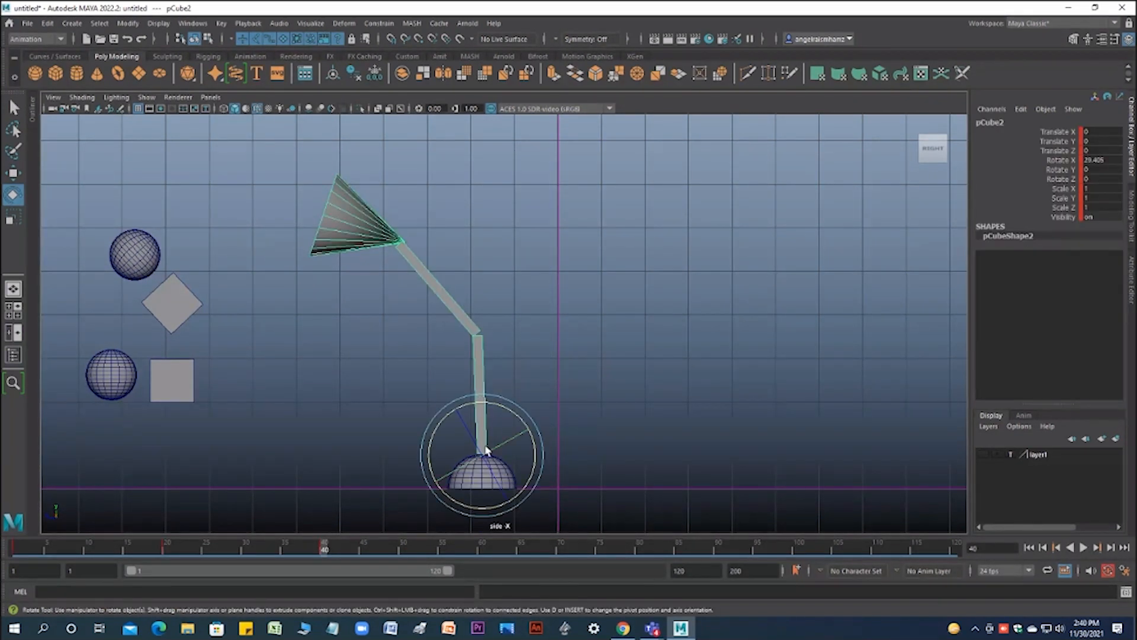
left_click_drag(521, 419, 532, 450)
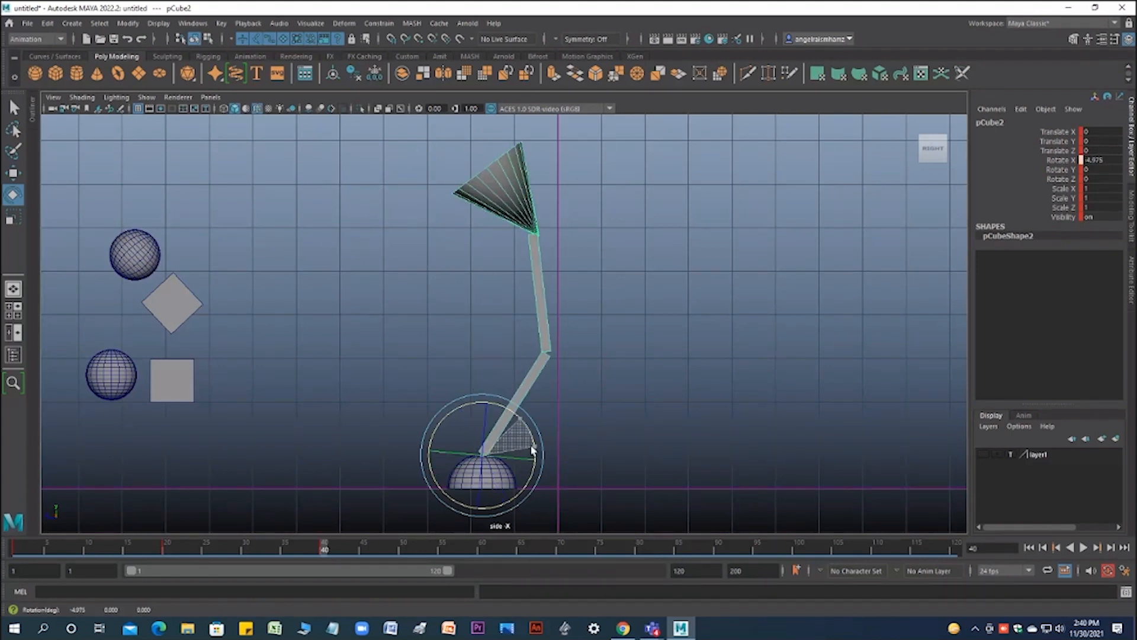
left_click(583, 367)
left_click(546, 334)
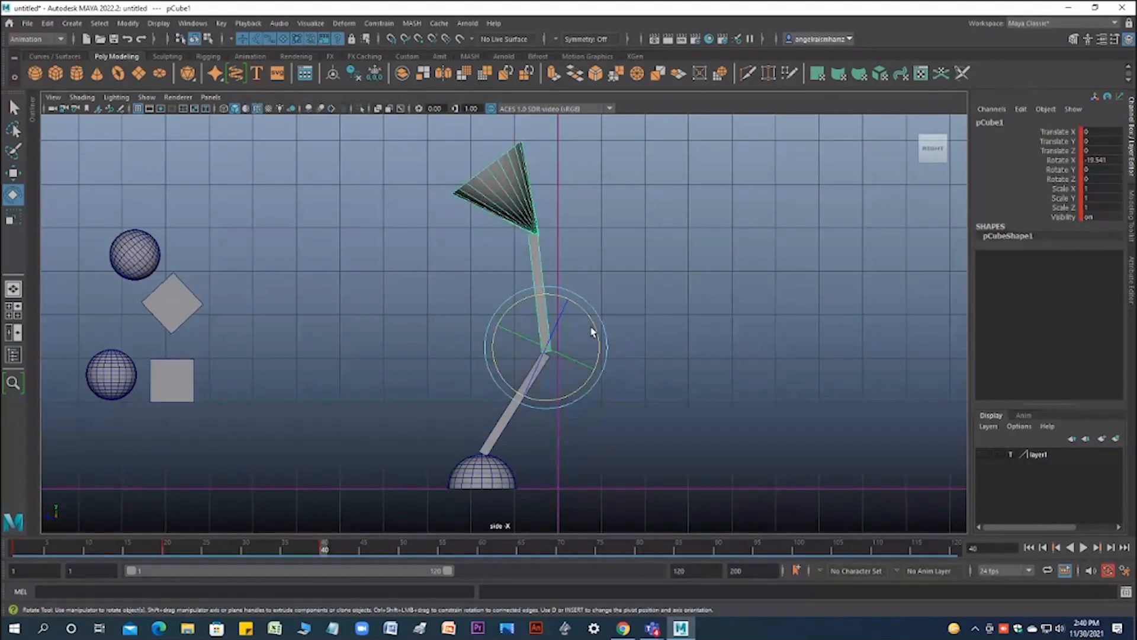
left_click_drag(594, 325, 450, 265)
Step: At frame 40, rotate the cone shade to about 21.2° around X, and move the timeline to frame 60
left_click(486, 266)
left_click(414, 317)
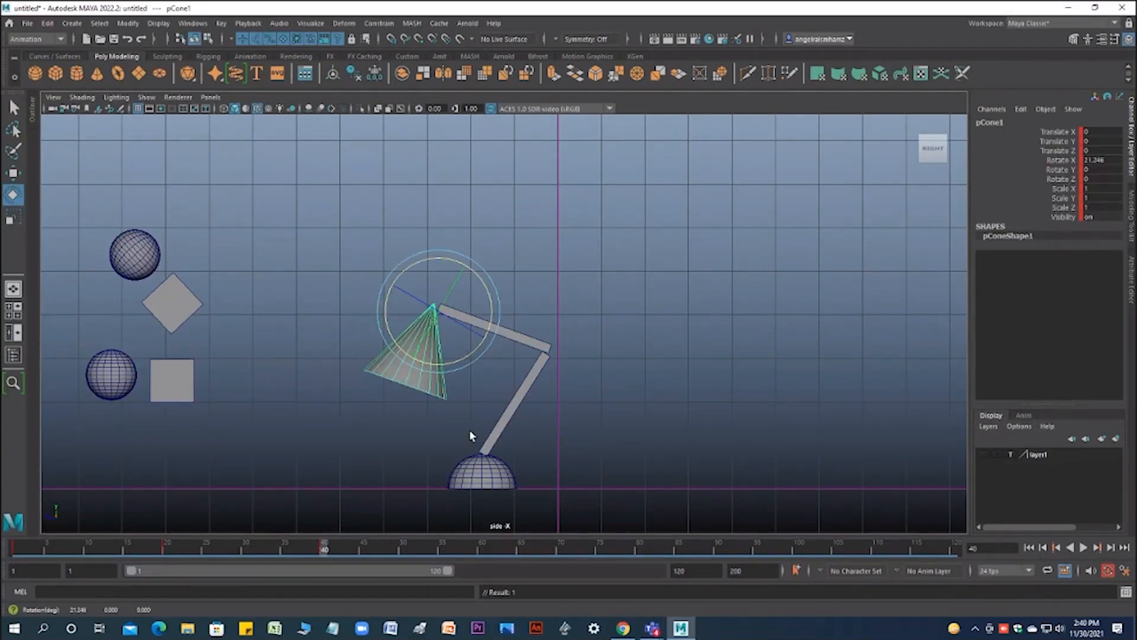
mouse_move(324, 552)
left_mouse_down()
mouse_move(38, 541)
mouse_move(276, 526)
mouse_move(324, 529)
mouse_move(23, 536)
mouse_move(325, 543)
left_mouse_up()
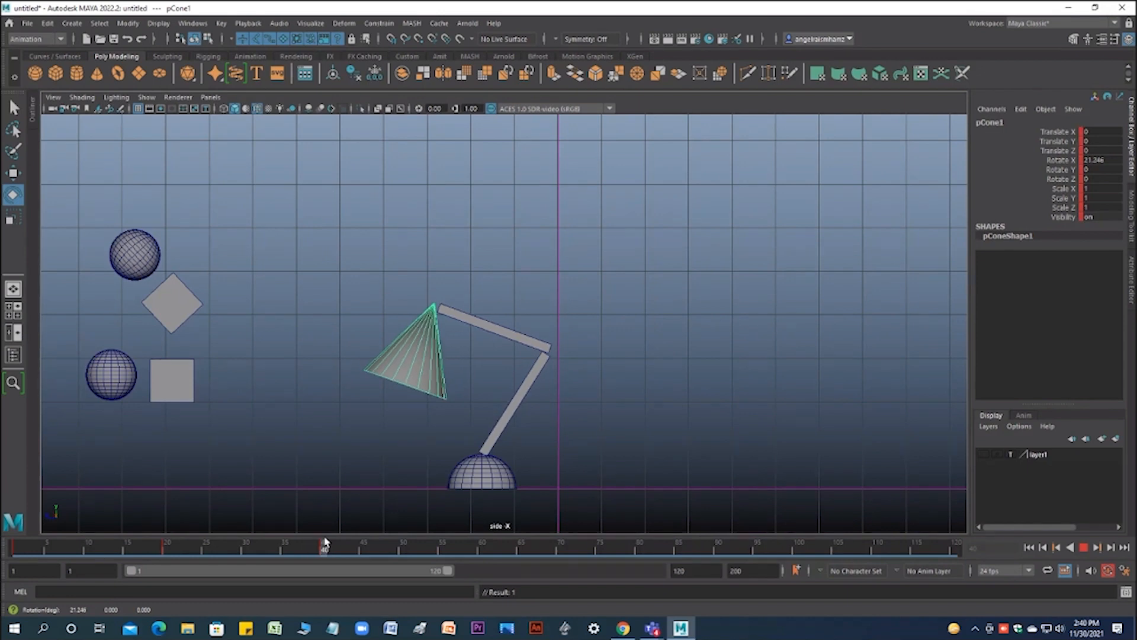
left_click_drag(325, 543, 480, 561)
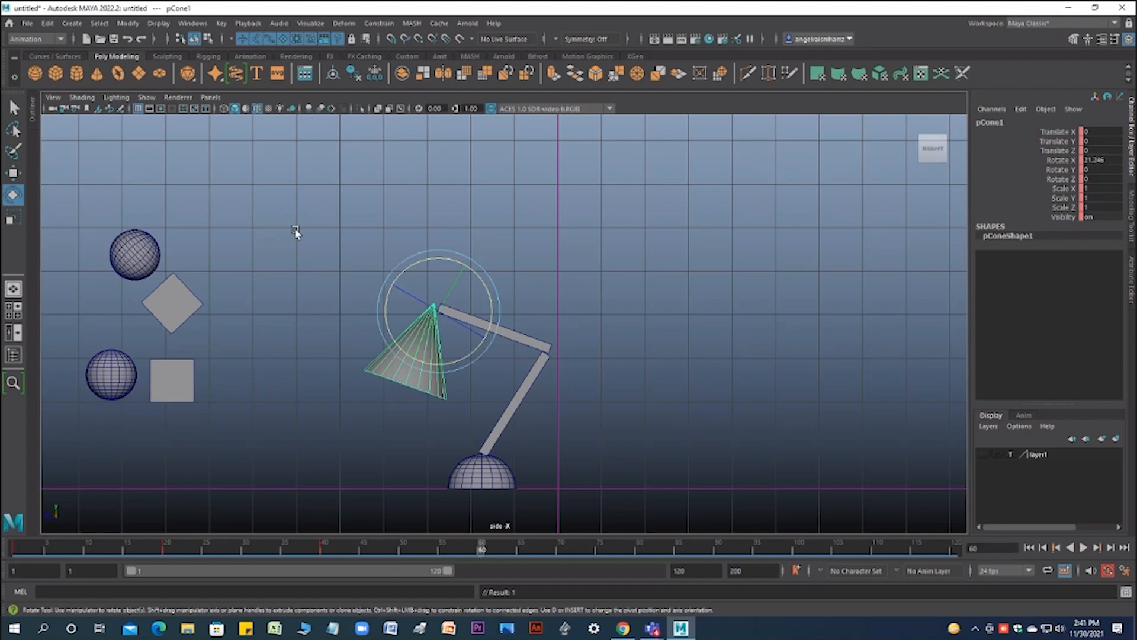
left_click(483, 471)
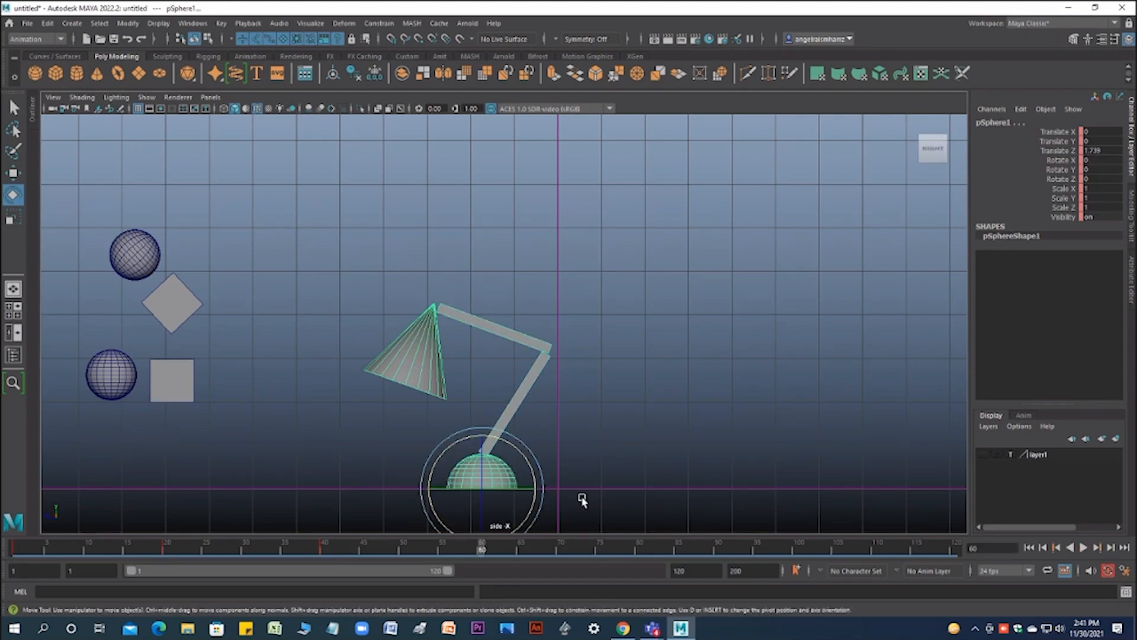
key("w")
left_click_drag(483, 443, 486, 396)
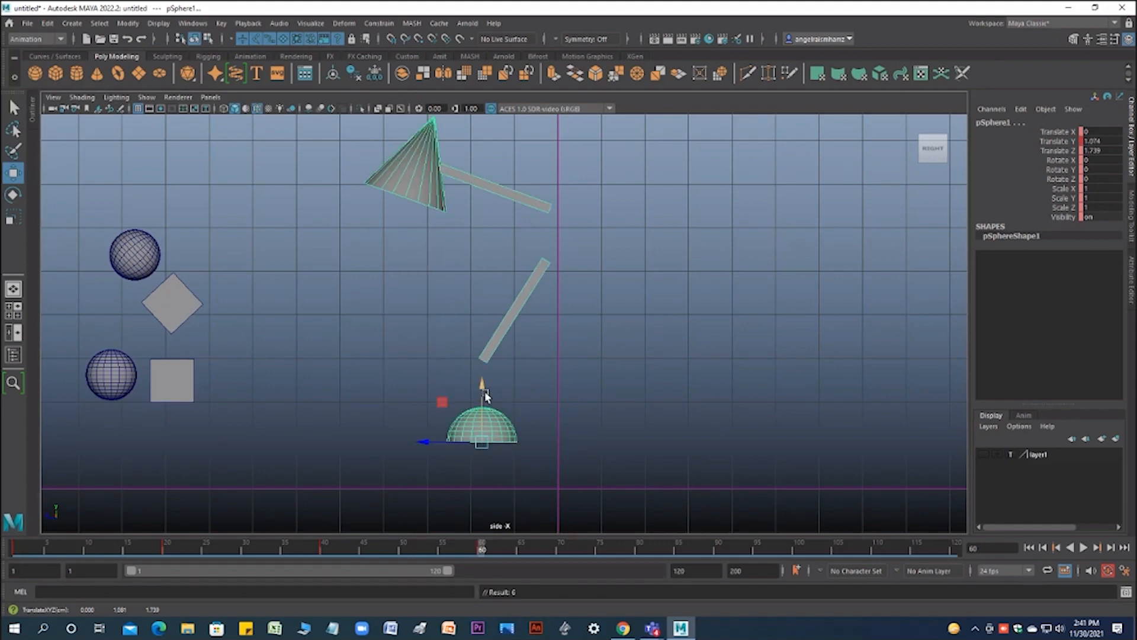
key("ctrl+z")
key("ctrl+z")
Step: At frame 60, raise only the lamp base to about 1.3 in Translate Y and rotate the lower arm segment to about -28.7° around X
left_click(486, 468)
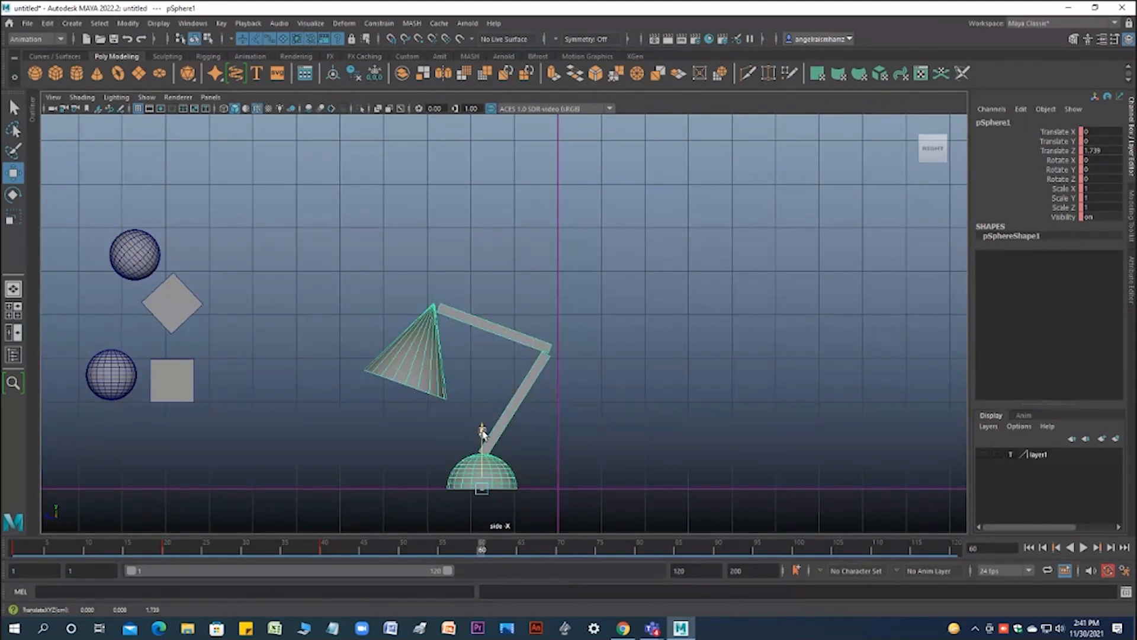
left_click_drag(483, 436, 493, 374)
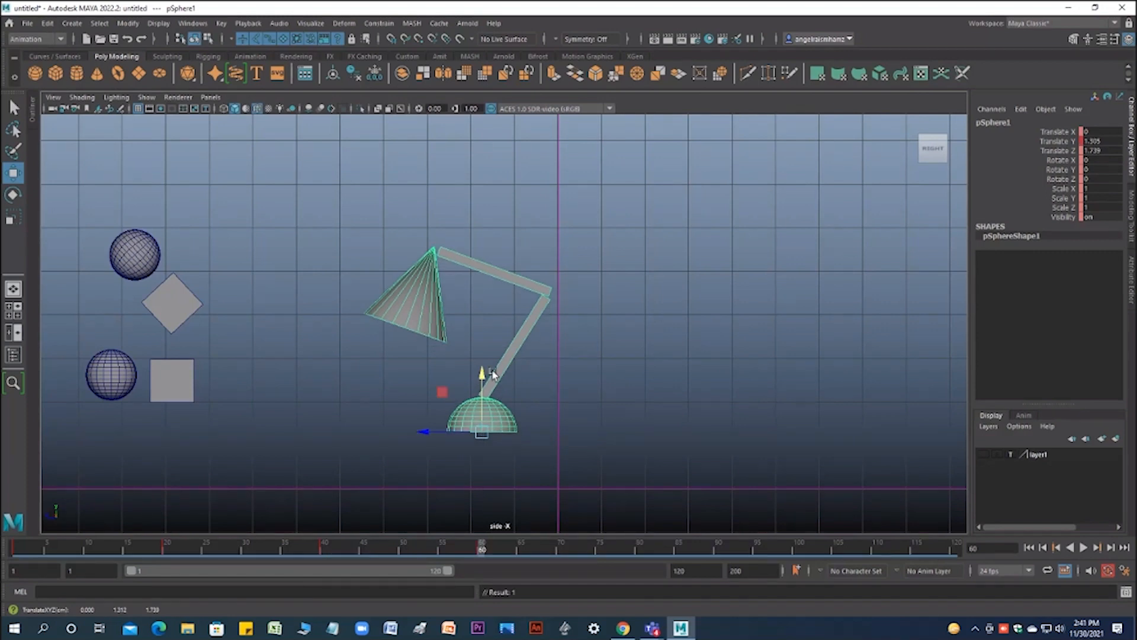
left_click(506, 361)
key("e")
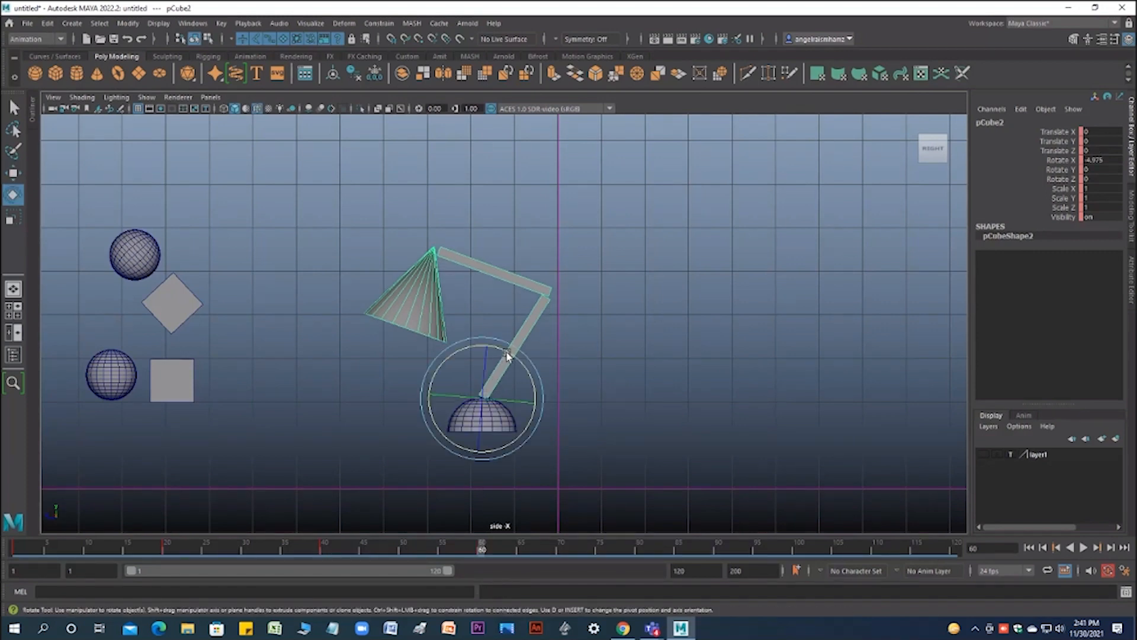
left_click_drag(511, 358, 541, 326)
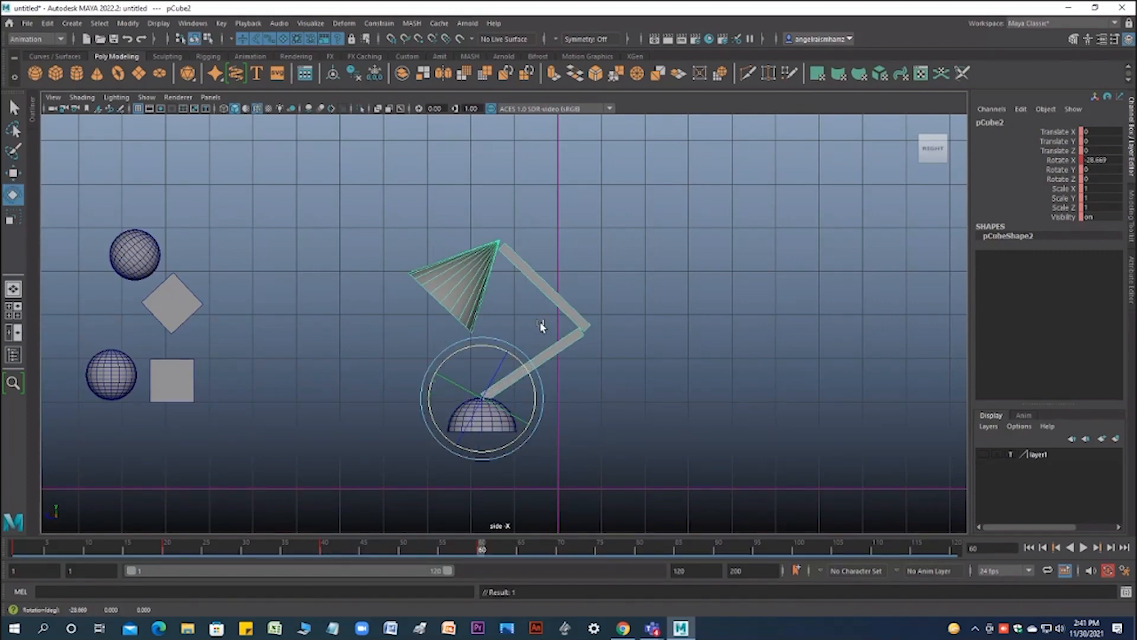
Step: At frame 60, rotate the upper arm segment to about 77.8° and the cone shade to about -33.4° around X
left_click(546, 290)
left_click_drag(630, 337, 629, 306)
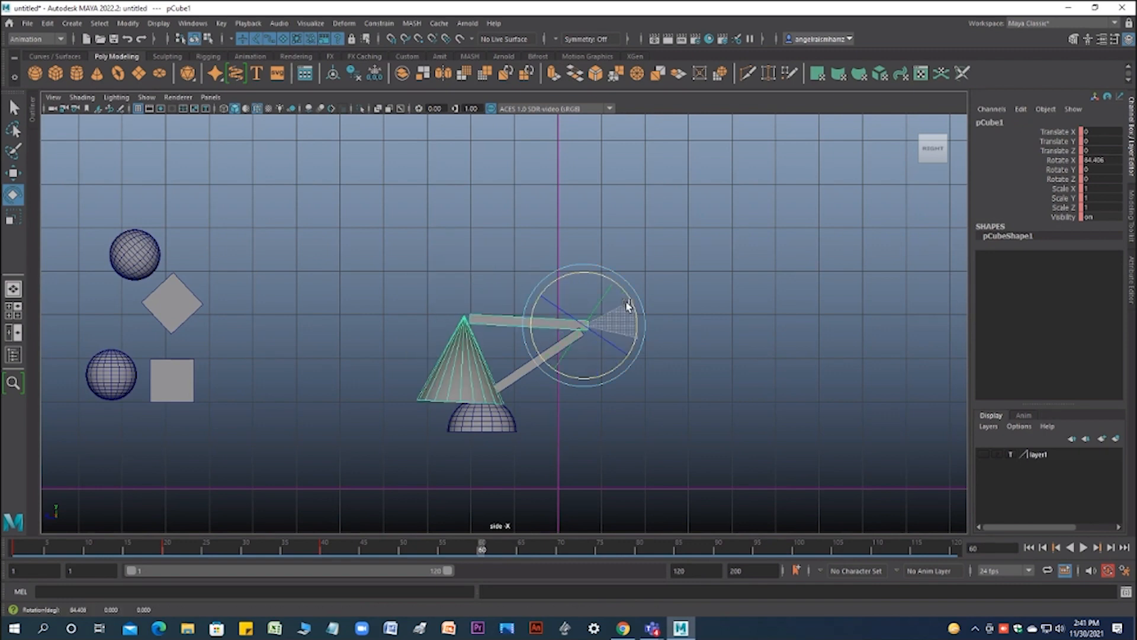
left_click(757, 355)
left_click(437, 368)
left_click_drag(436, 368, 507, 366)
Step: At frame 80, lower the lamp base back to the ground line and rotate the lower arm segment nearly upright
left_click_drag(480, 560, 557, 577)
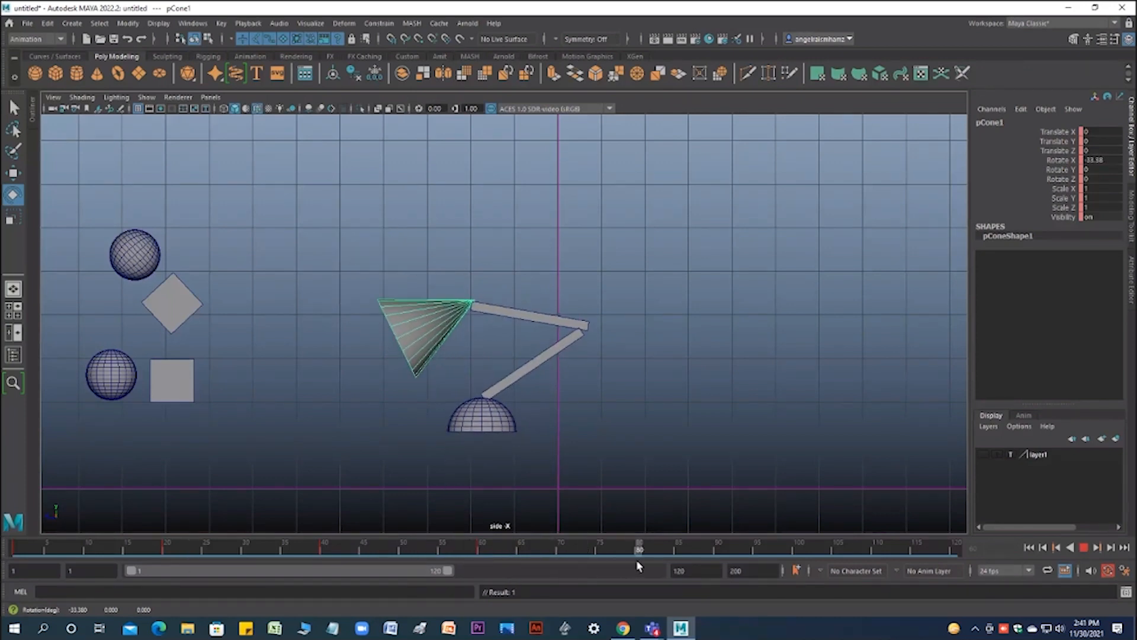
left_click_drag(636, 566, 637, 564)
left_click(474, 415)
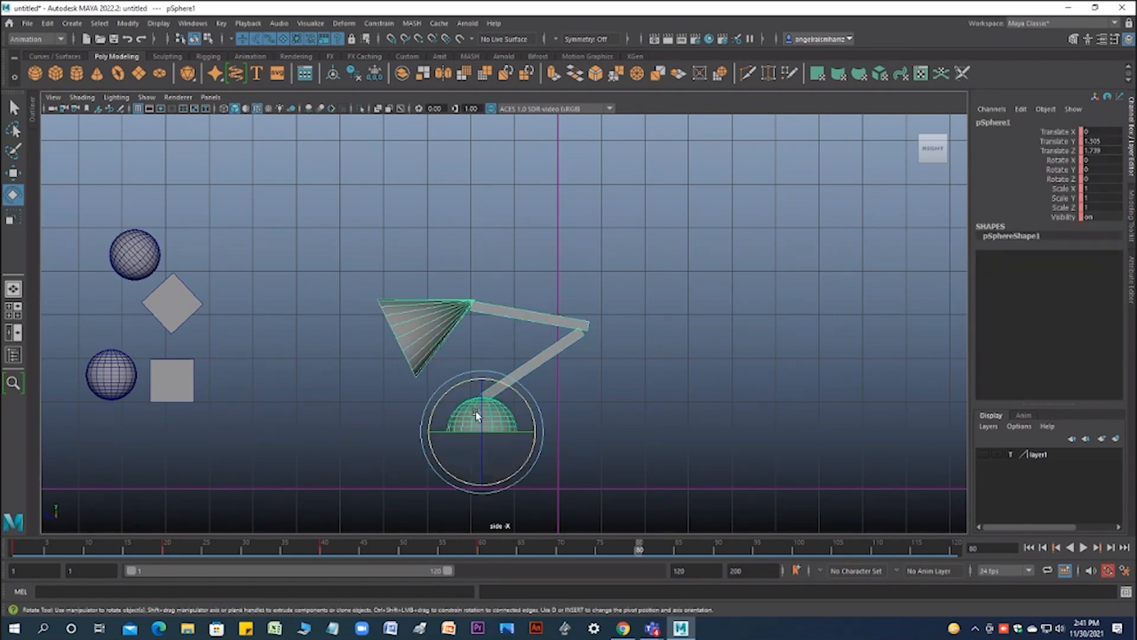
key("w")
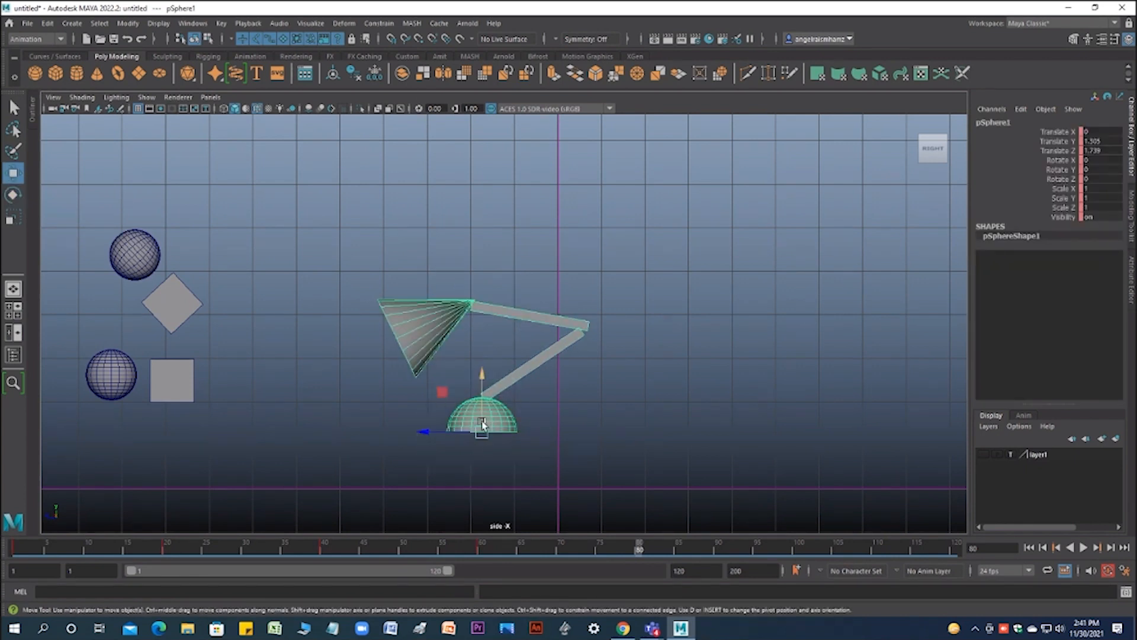
left_click_drag(482, 378, 482, 431)
left_click(523, 421)
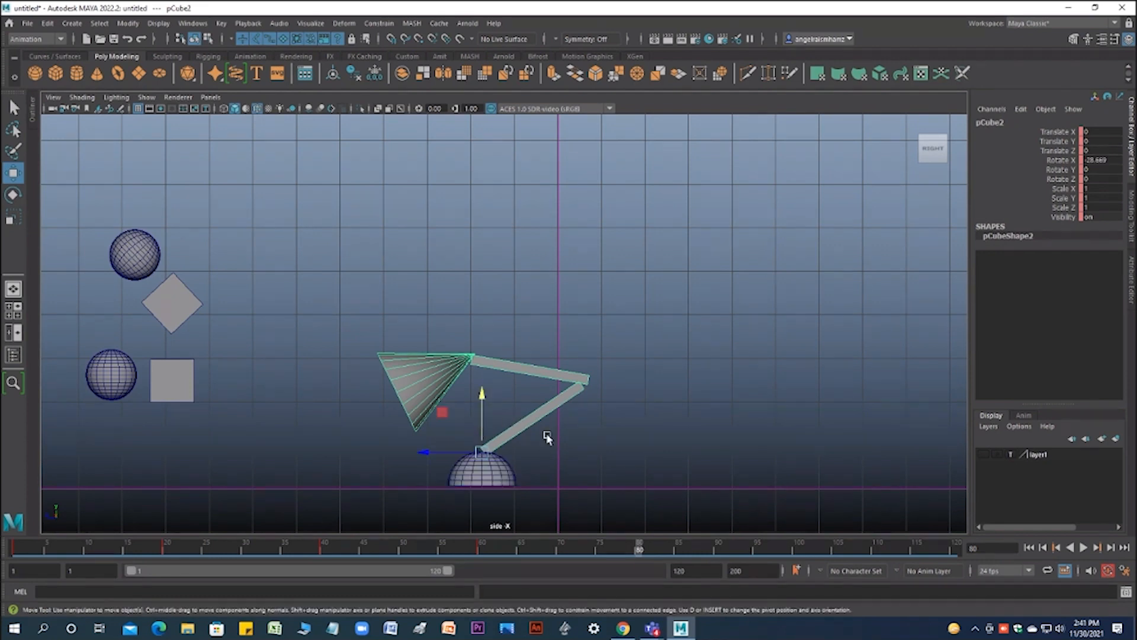
key("e")
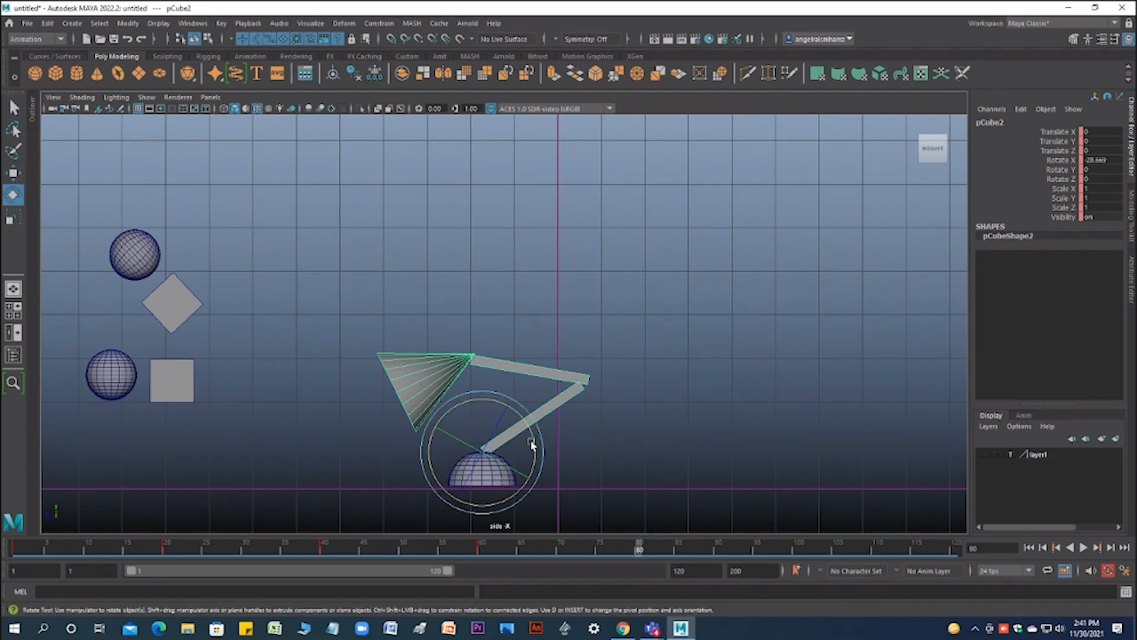
left_click_drag(534, 444, 506, 404)
Step: At frame 80, swing the upper arm segment upward and rotate the cone shade to about -66.1° around X
left_click(450, 363)
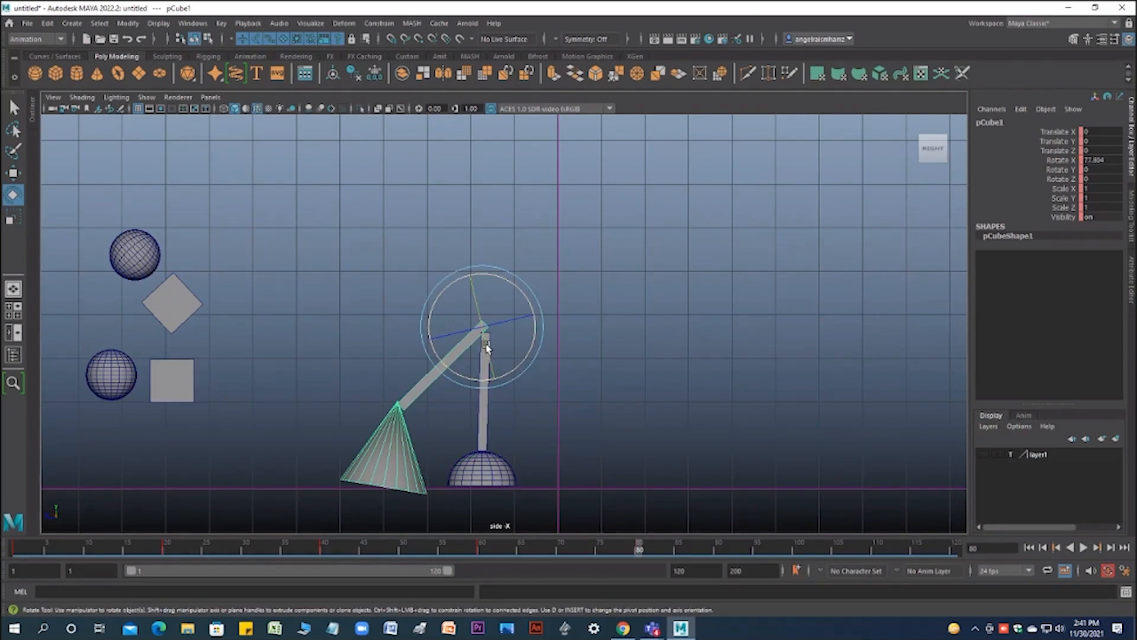
left_click_drag(508, 284, 414, 292)
left_click(414, 292)
left_click(423, 213)
left_click_drag(463, 212, 485, 267)
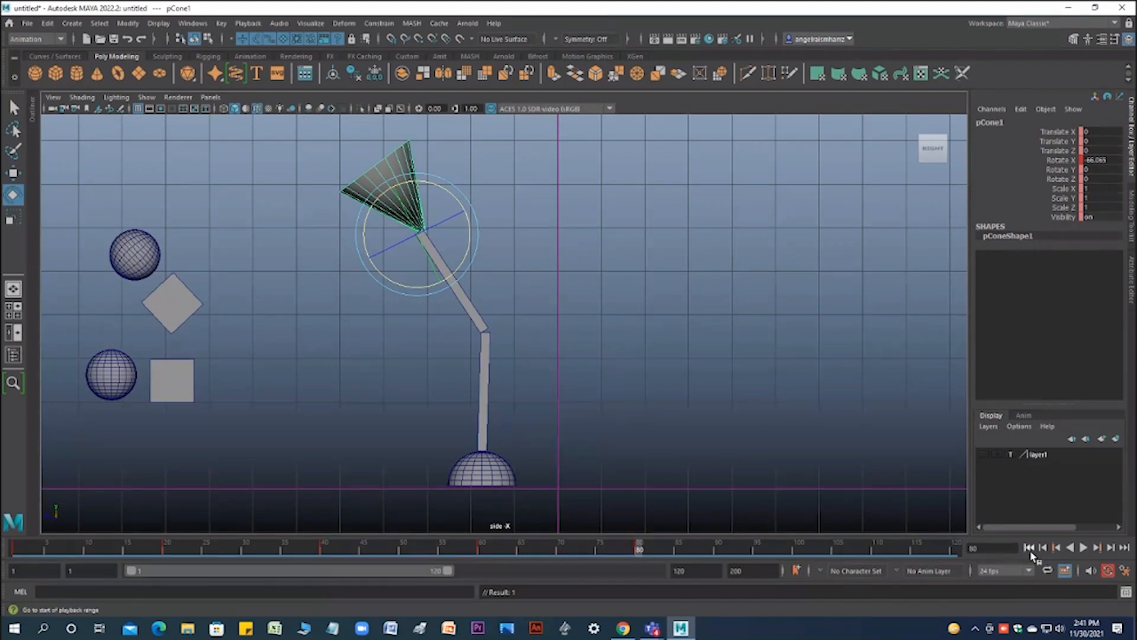
Step: Play the lamp animation from frame 1, stop playback and return the timeline to frame 1
left_click(1028, 548)
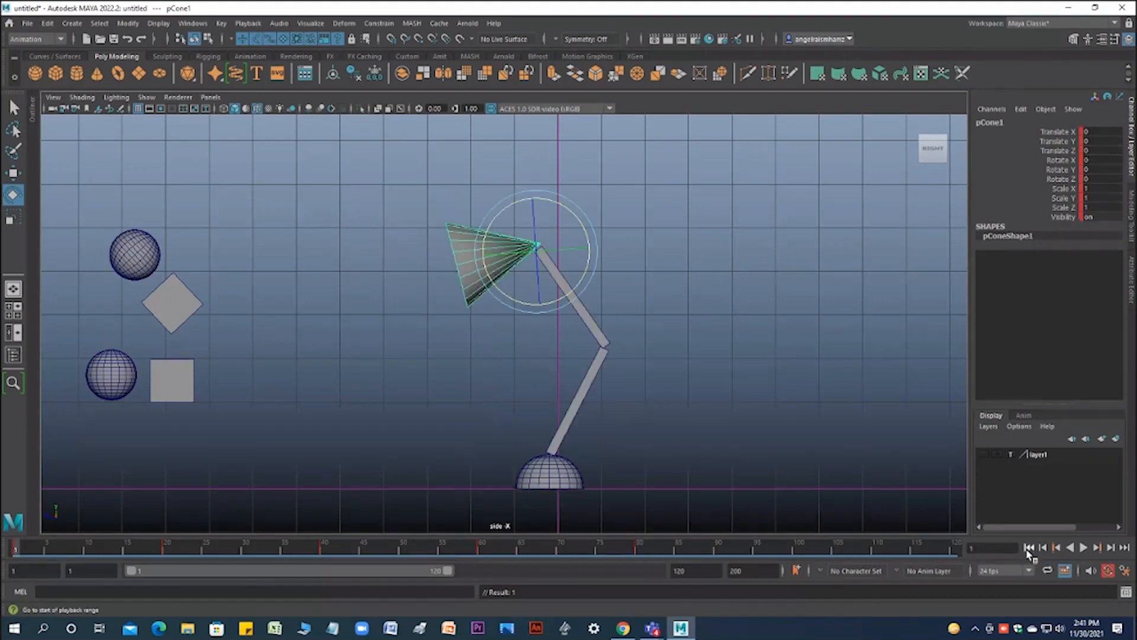
left_click(1083, 547)
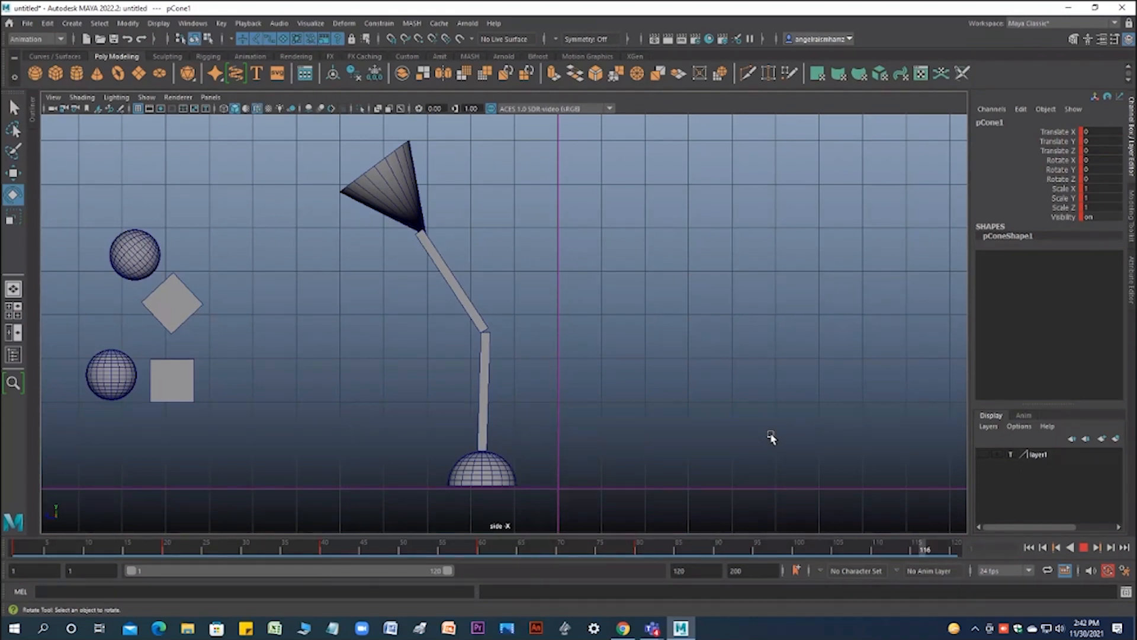
left_click(1092, 547)
left_click(733, 475)
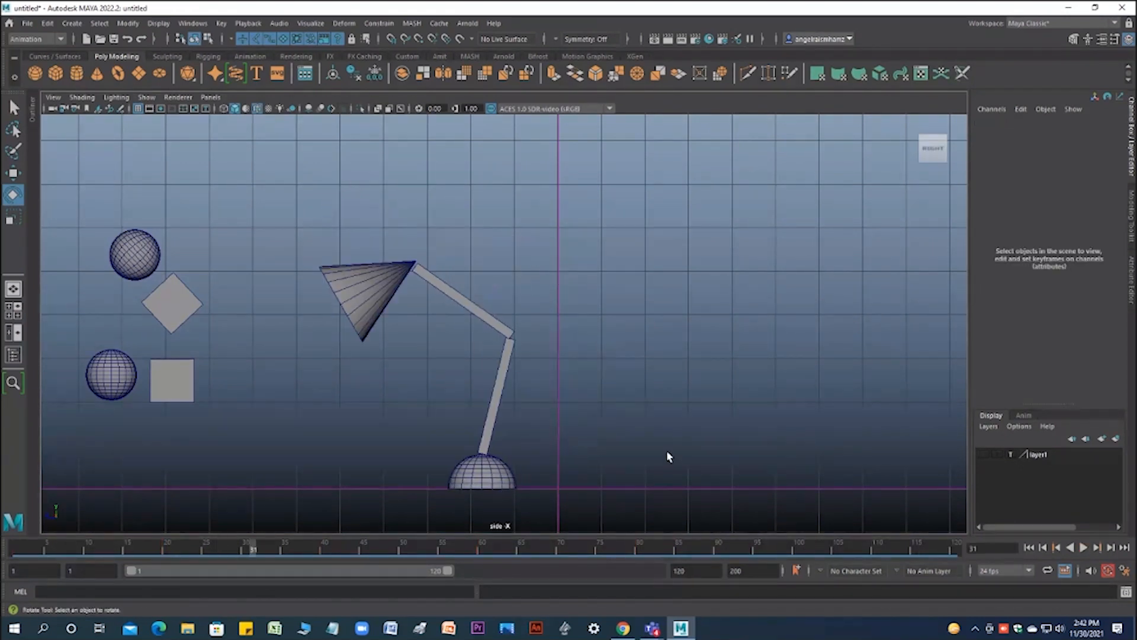
left_click_drag(257, 557, 16, 551)
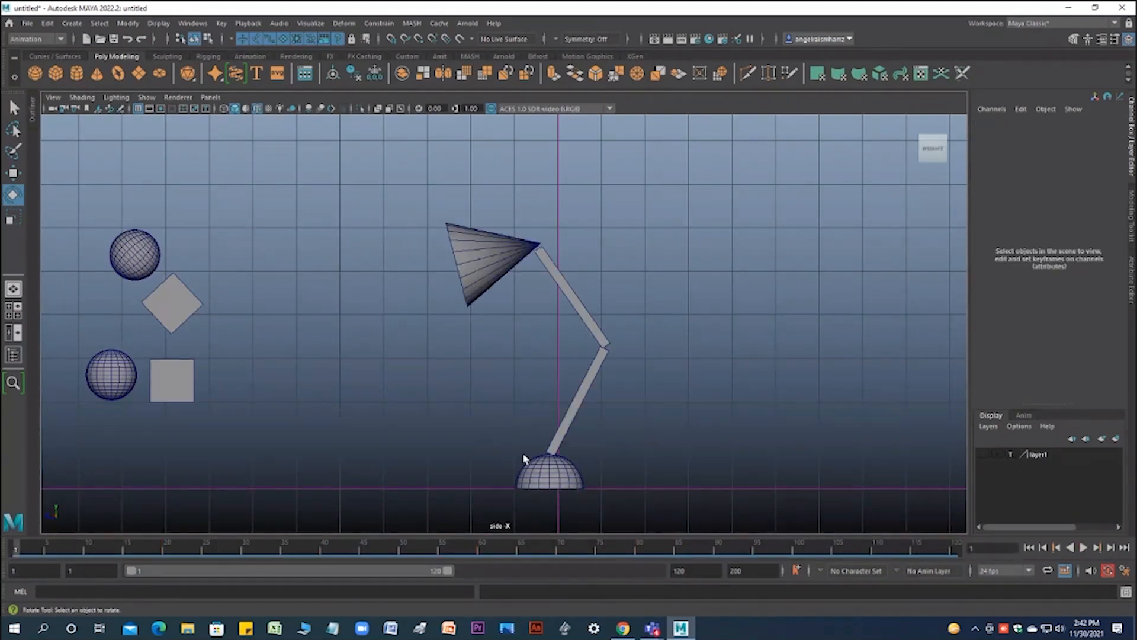
Step: Look up the Freeze Transformations command with the lower arm segment selected, and check the cone shade's channel values
left_click(555, 479)
left_click(589, 396)
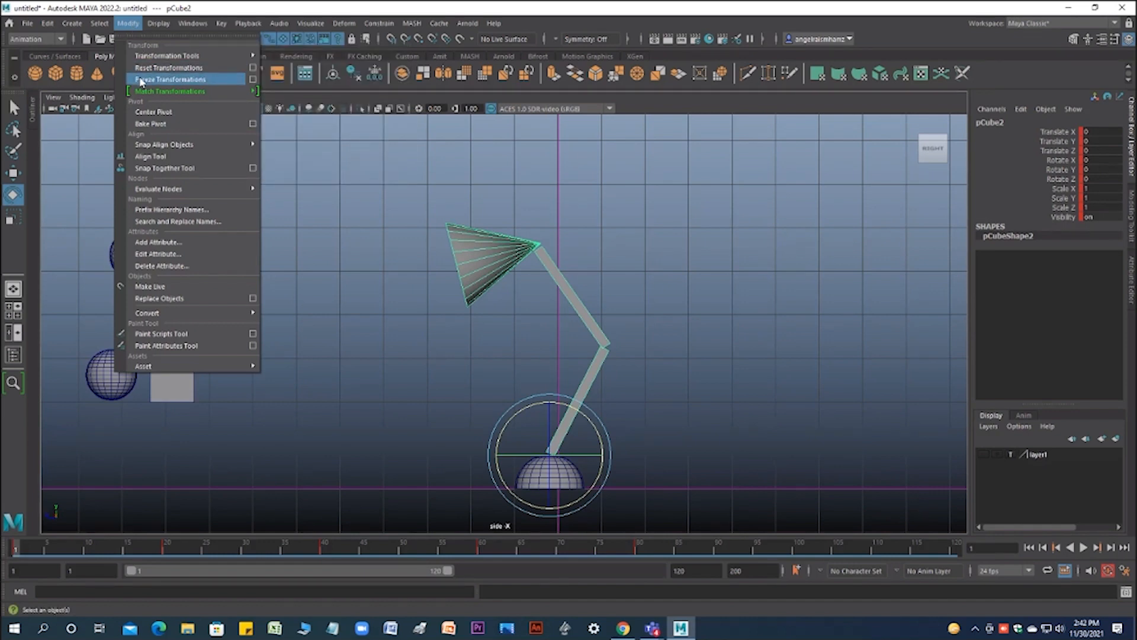
left_click(141, 79)
left_click(355, 211)
left_click(507, 254)
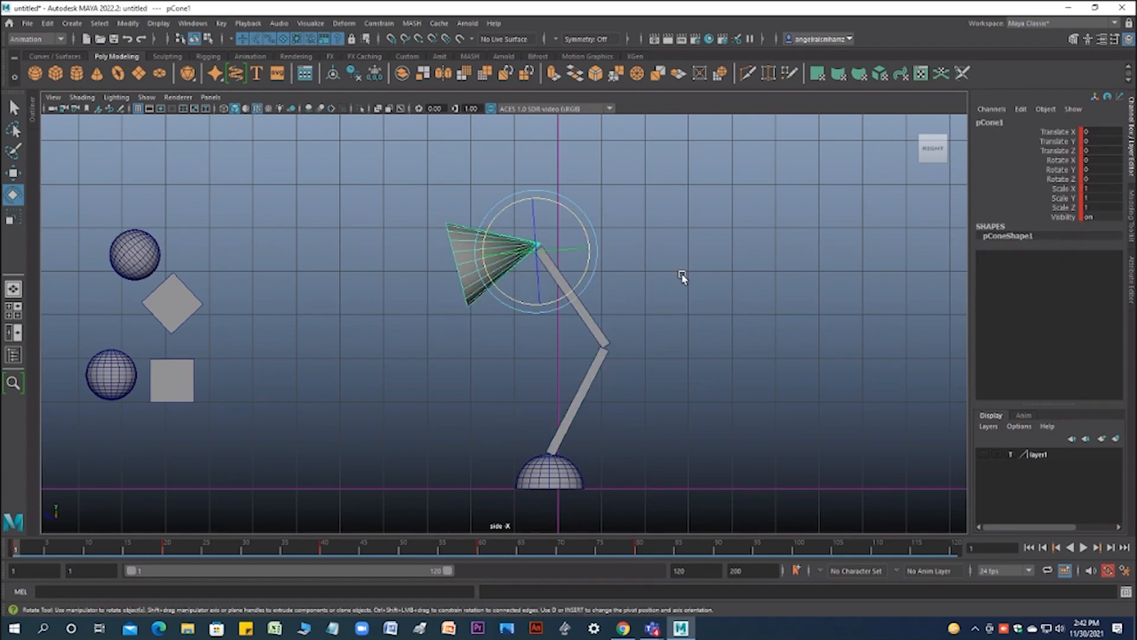
left_click(718, 276)
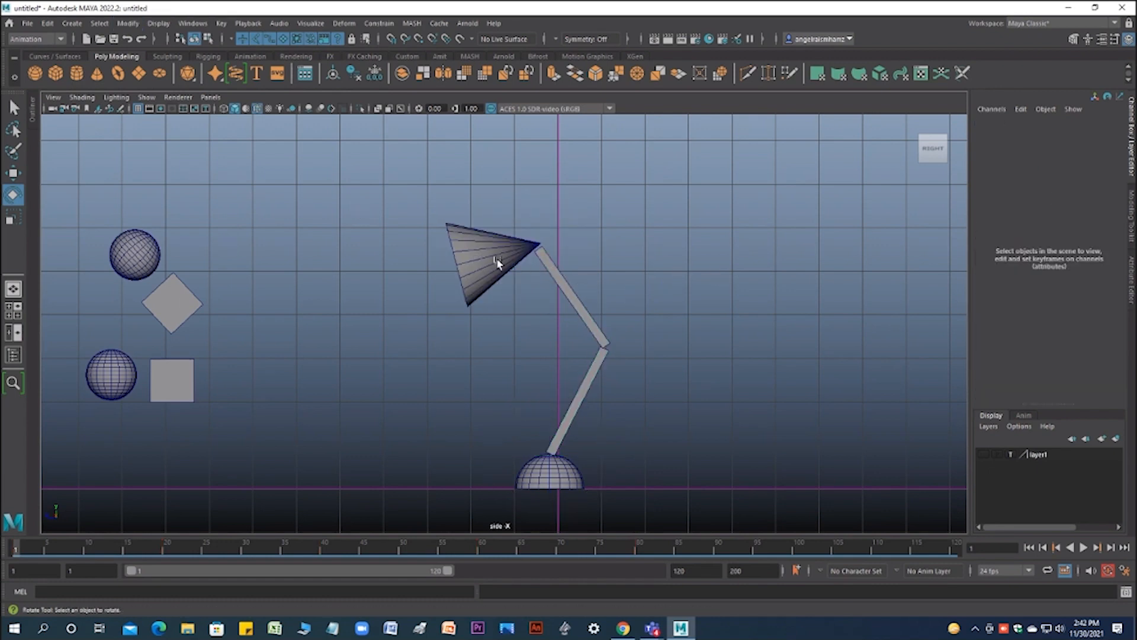
Step: Inspect the pivots and transform channels of the cone shade, upper arm and lower arm one after another
left_click(497, 263)
left_click(597, 329)
left_click(763, 371)
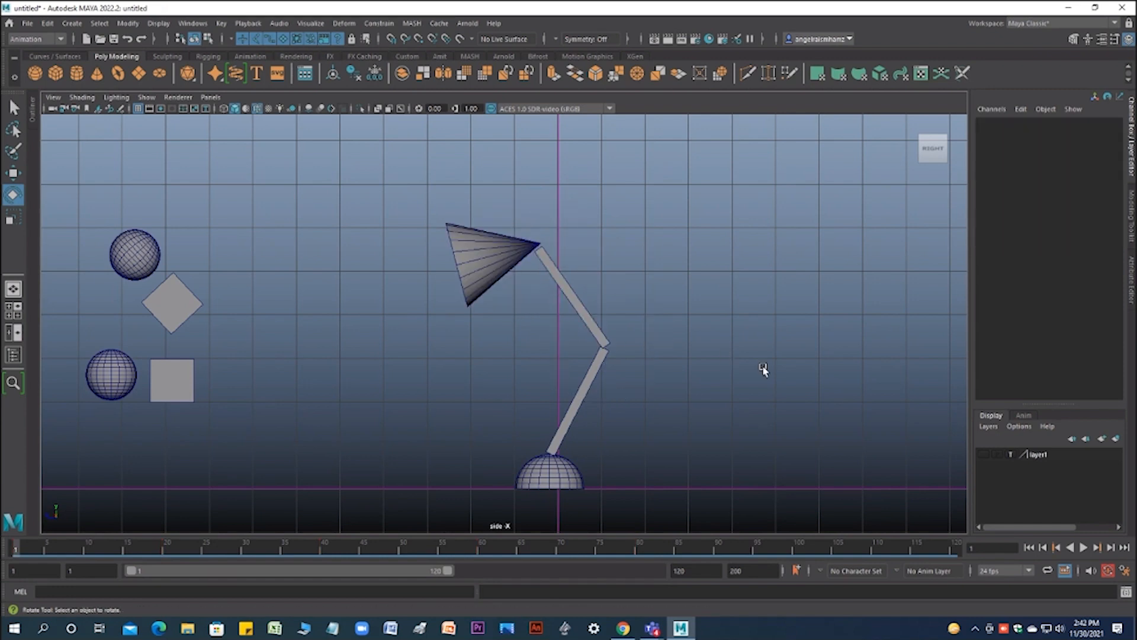
left_click(500, 261)
left_click(589, 314)
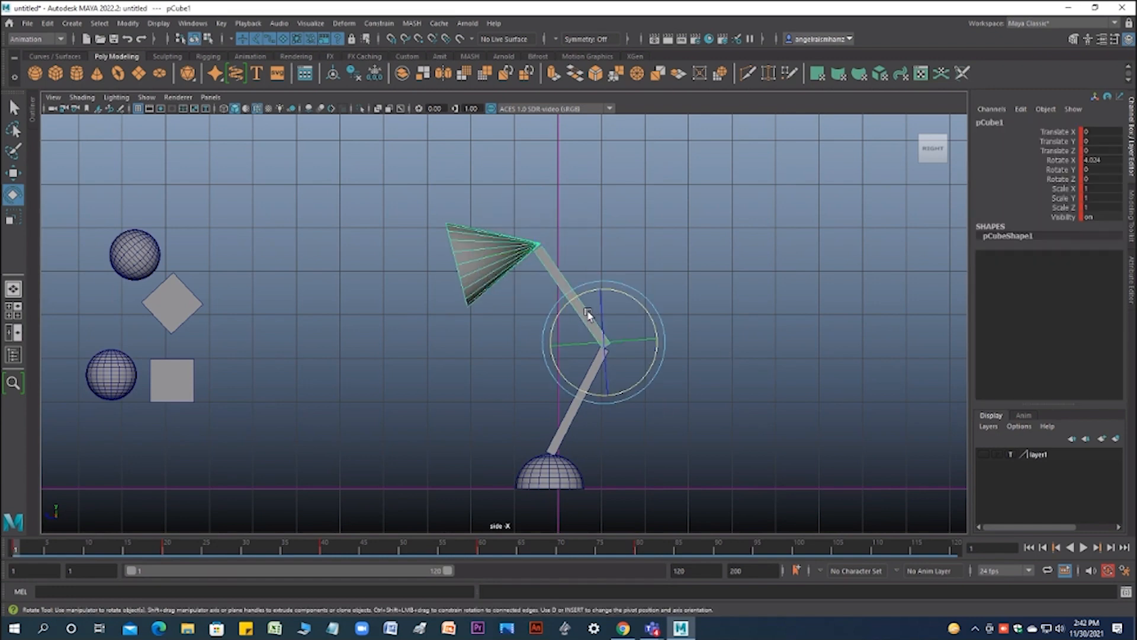
left_click(572, 399)
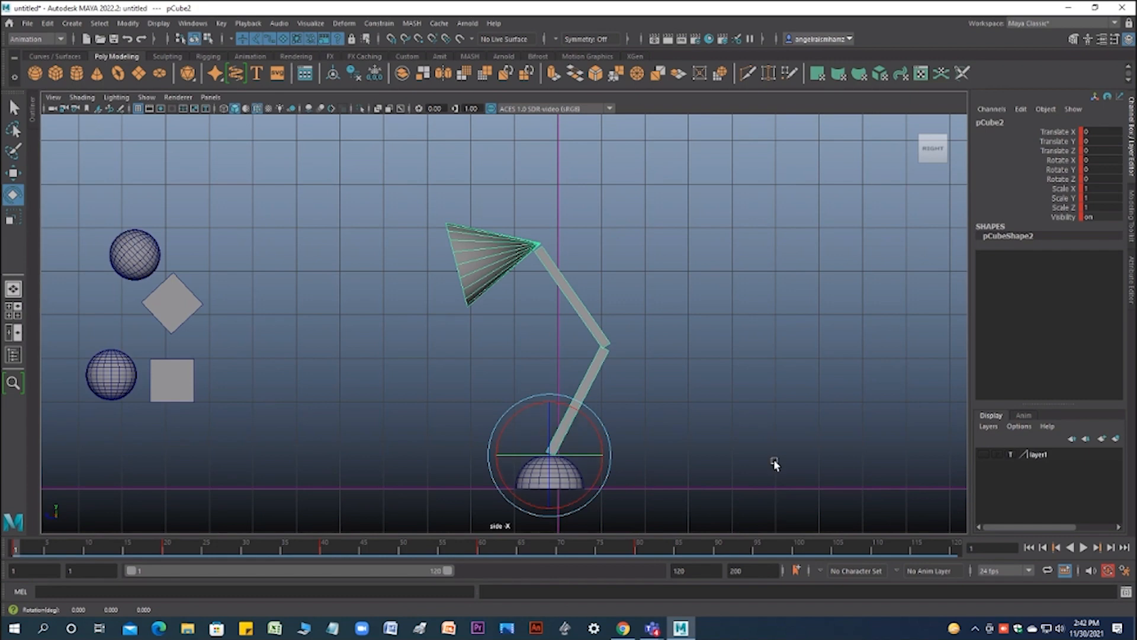
Step: Back at frame 1, check the hierarchy selection of the base, lower arm, upper arm and cone shade in turn
left_click_drag(189, 555, 11, 548)
left_click(874, 452)
left_click(571, 494)
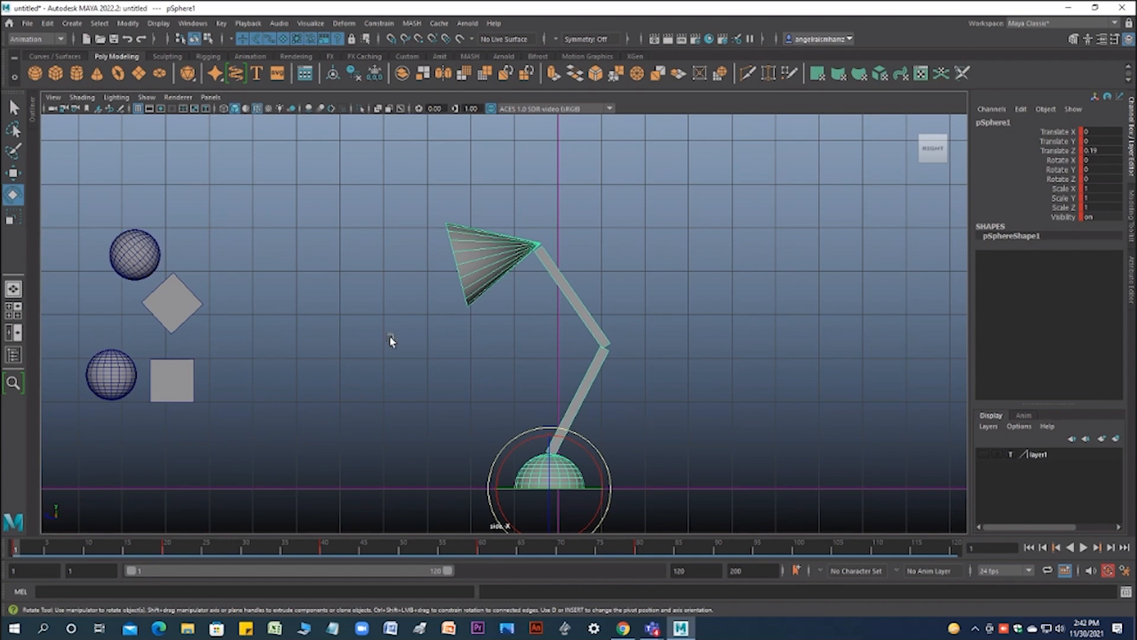
left_click(599, 363)
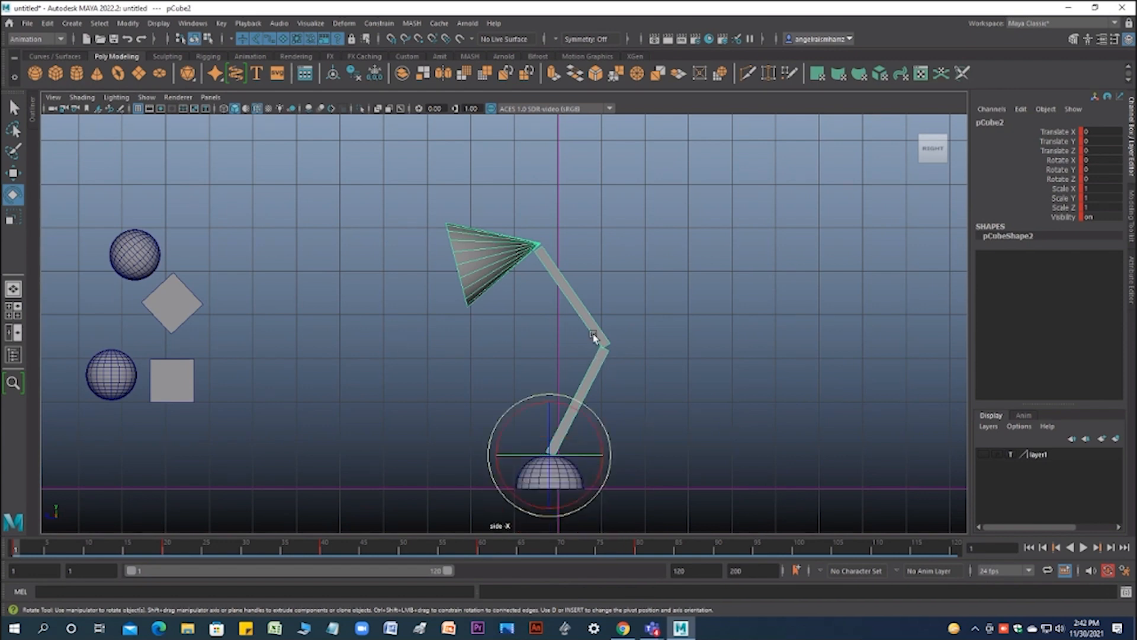
left_click(595, 337)
left_click(672, 270)
left_click(508, 243)
left_click(723, 300)
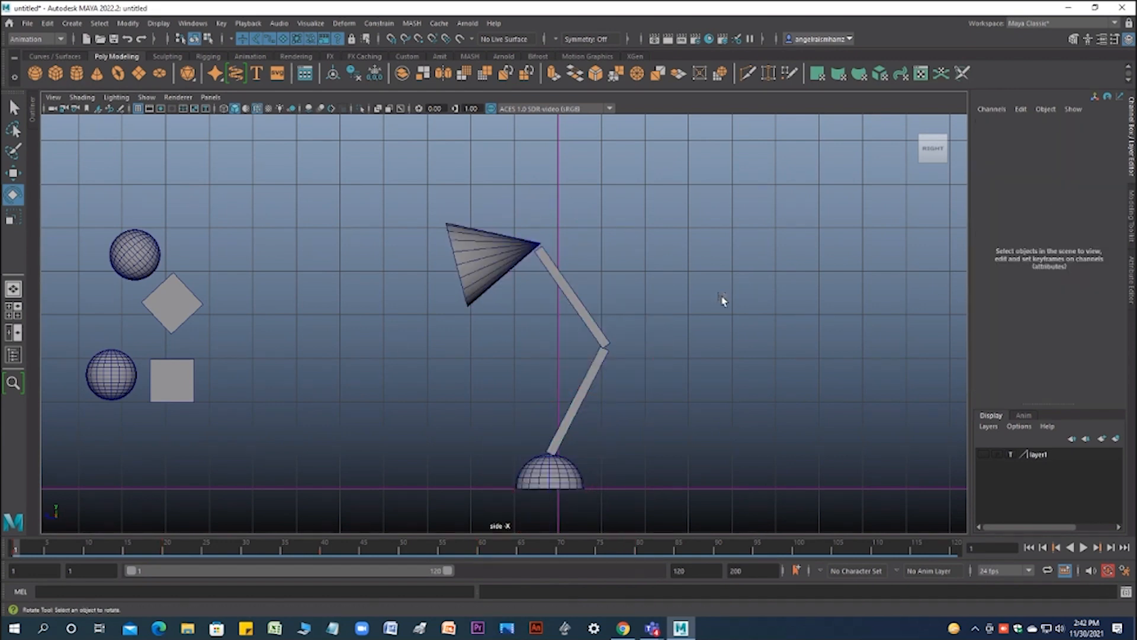
Step: Try to move all separately selected lamp parts together to about 1.33 in Translate Y, and undo the move
left_click(548, 468)
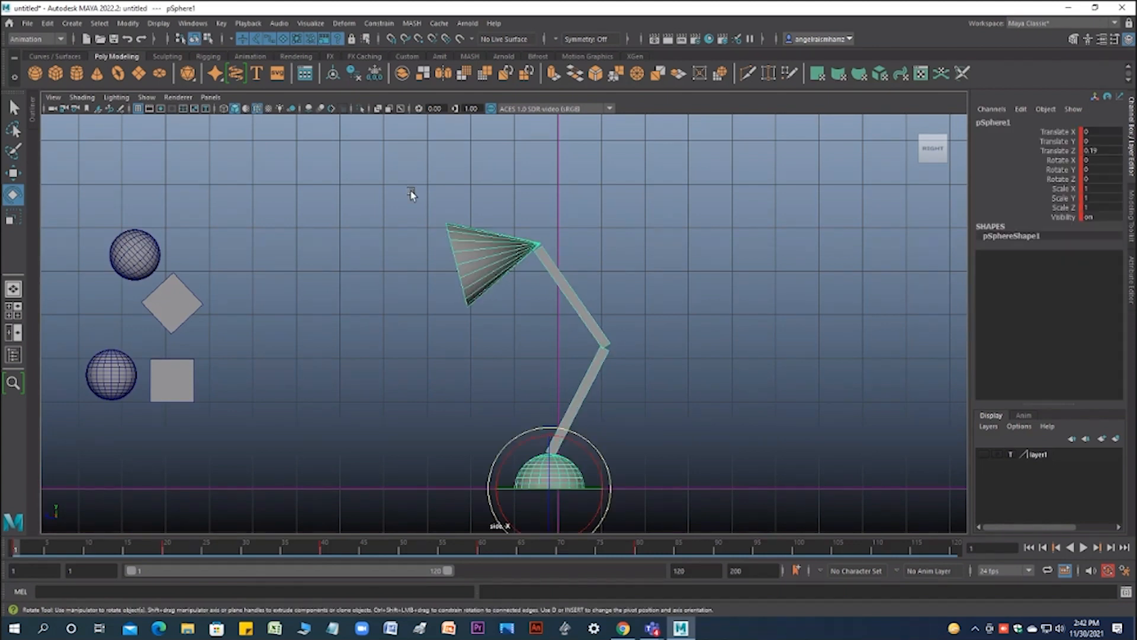
left_click_drag(411, 191, 642, 481)
left_click(694, 456)
left_click_drag(432, 213, 613, 510)
key("w")
left_click_drag(548, 435, 551, 379)
scroll(642, 414, "up", 1)
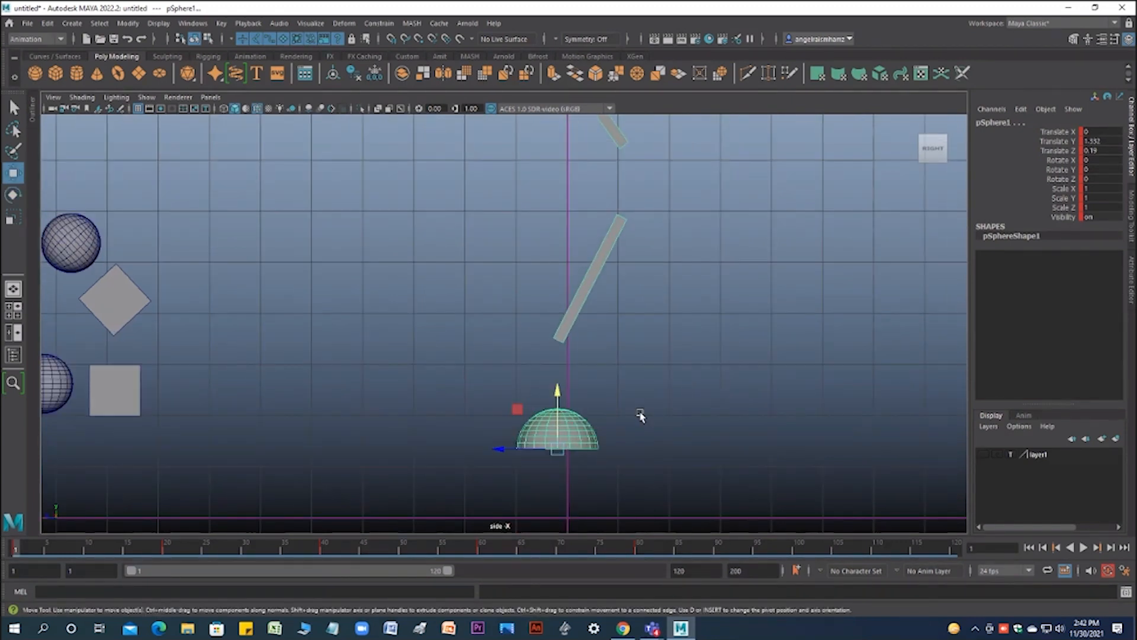
scroll(642, 415, "down", 2)
key("ctrl+z")
key("ctrl+z")
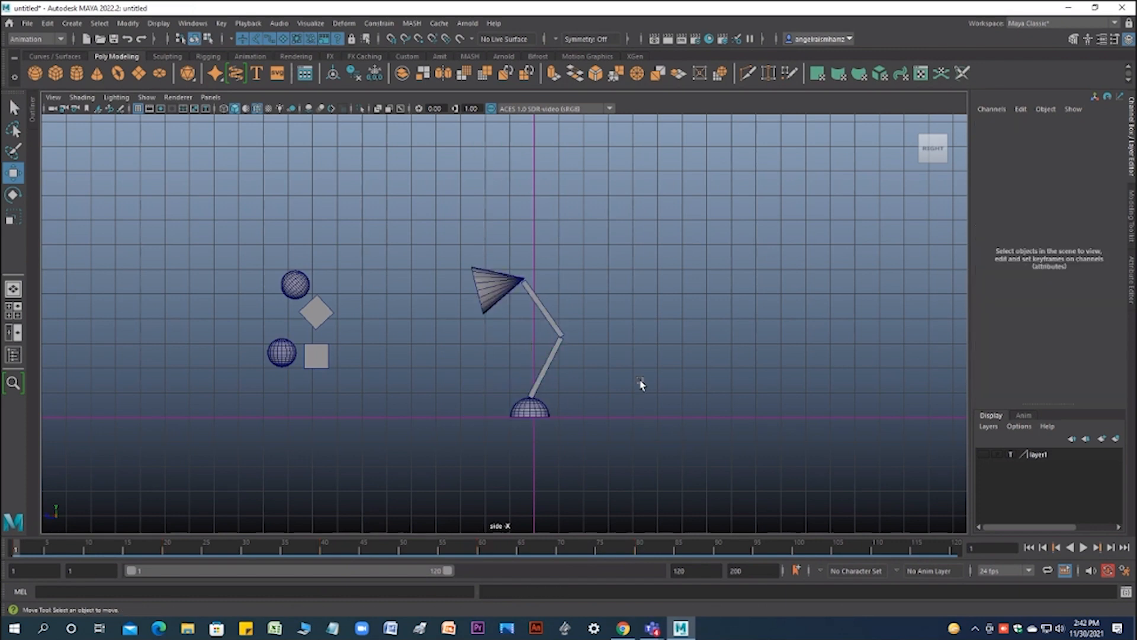
key("ctrl+z")
key("ctrl+z")
key("shift+z")
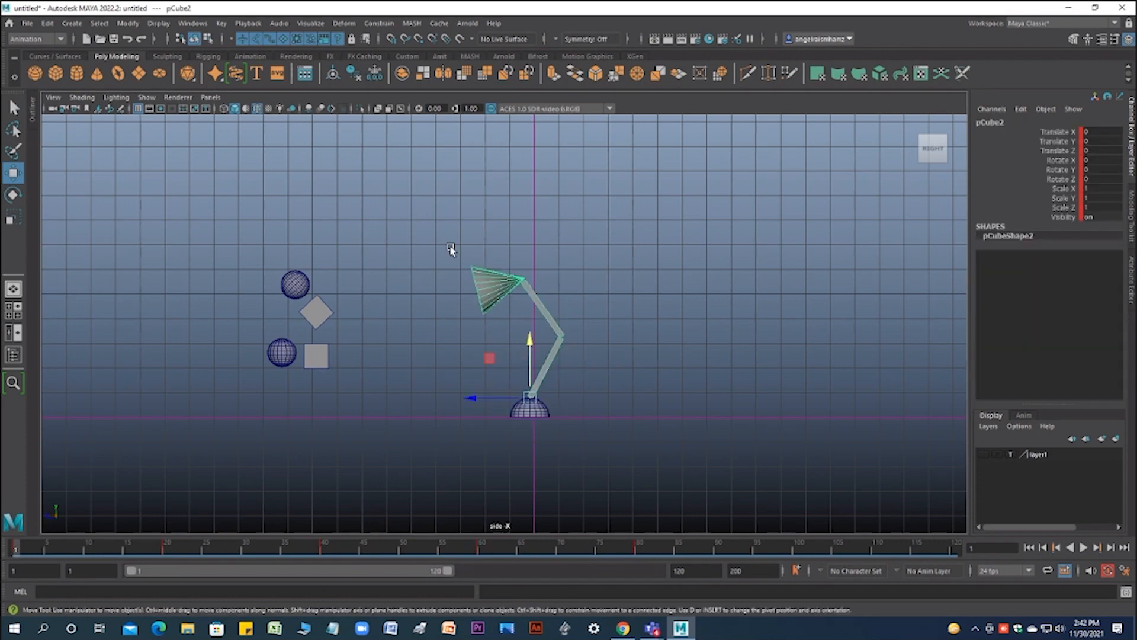
Step: Play the lamp animation in the side view and stop it partway through
scroll(594, 389, "up", 3)
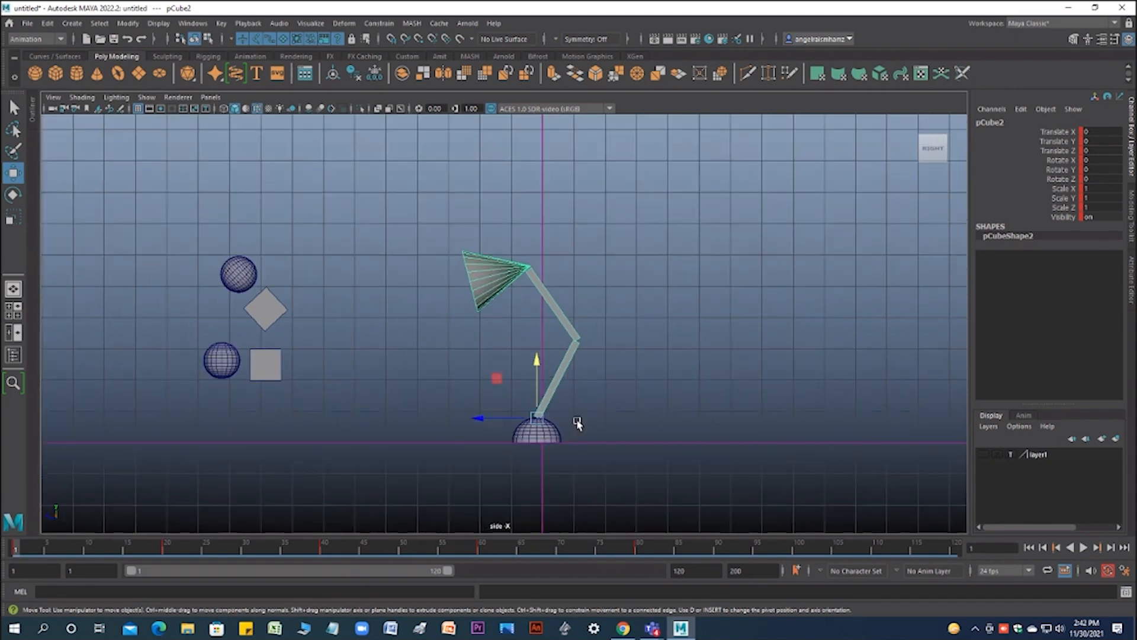
left_click(1083, 548)
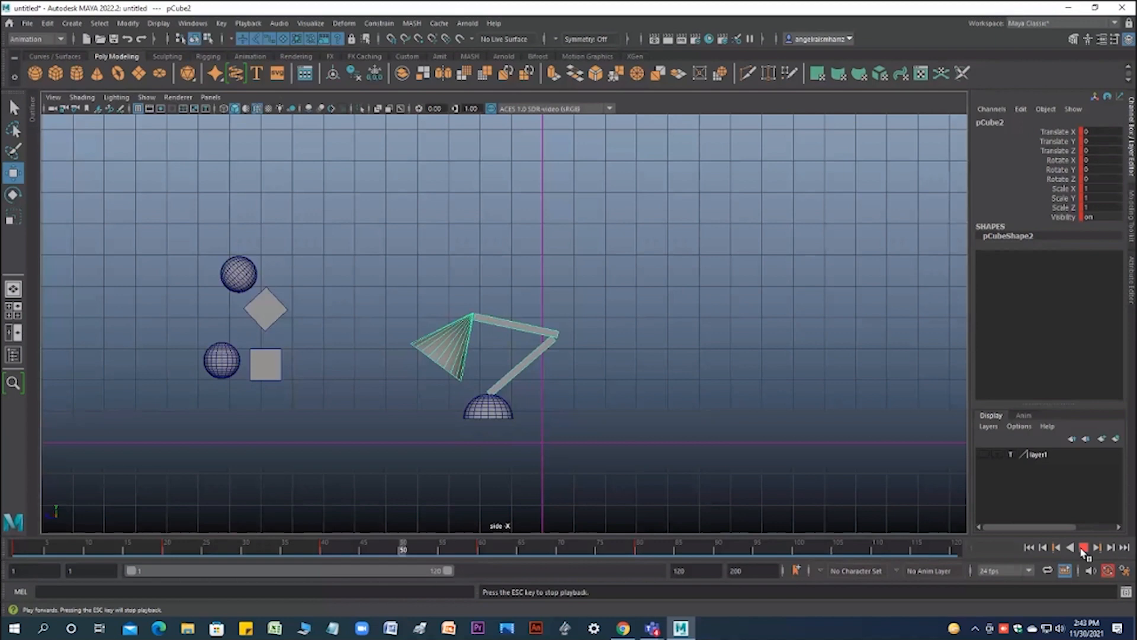
left_click(1084, 548)
Step: In the perspective view, delete the extra spheres and cubes standing beside the lamp
key("space")
left_click(660, 406)
left_click_drag(655, 351, 678, 453, "alt")
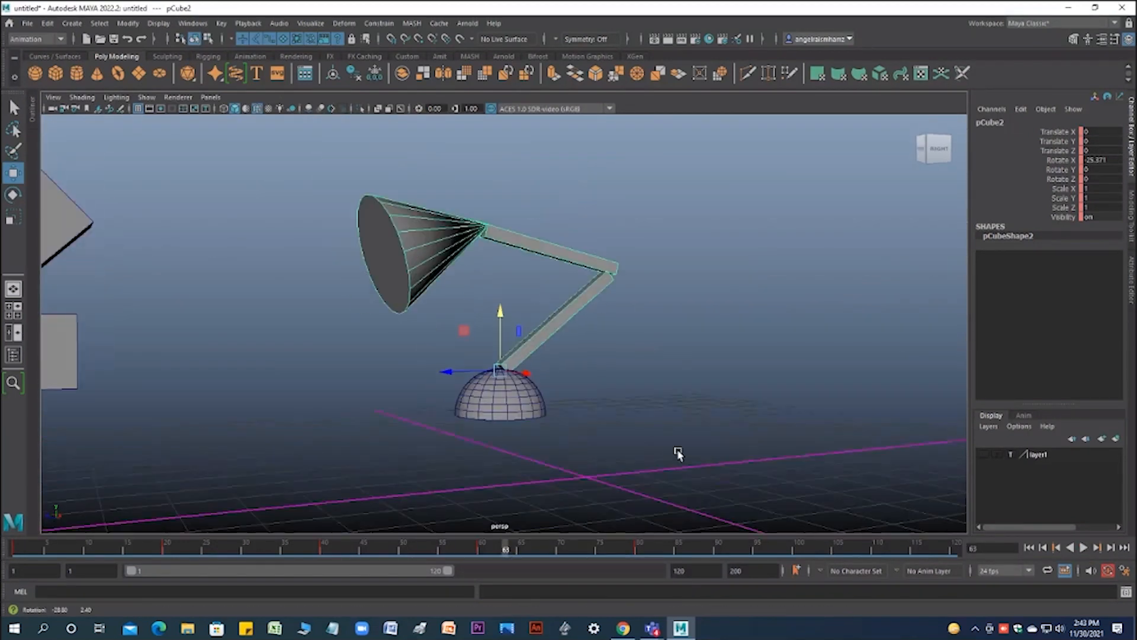
scroll(675, 452, "down", 3)
scroll(300, 332, "down", 3)
left_click_drag(192, 150, 315, 391)
key("Delete")
Step: Play the lamp animation in the perspective view and stop playback at frame 1
scroll(600, 498, "up", 3)
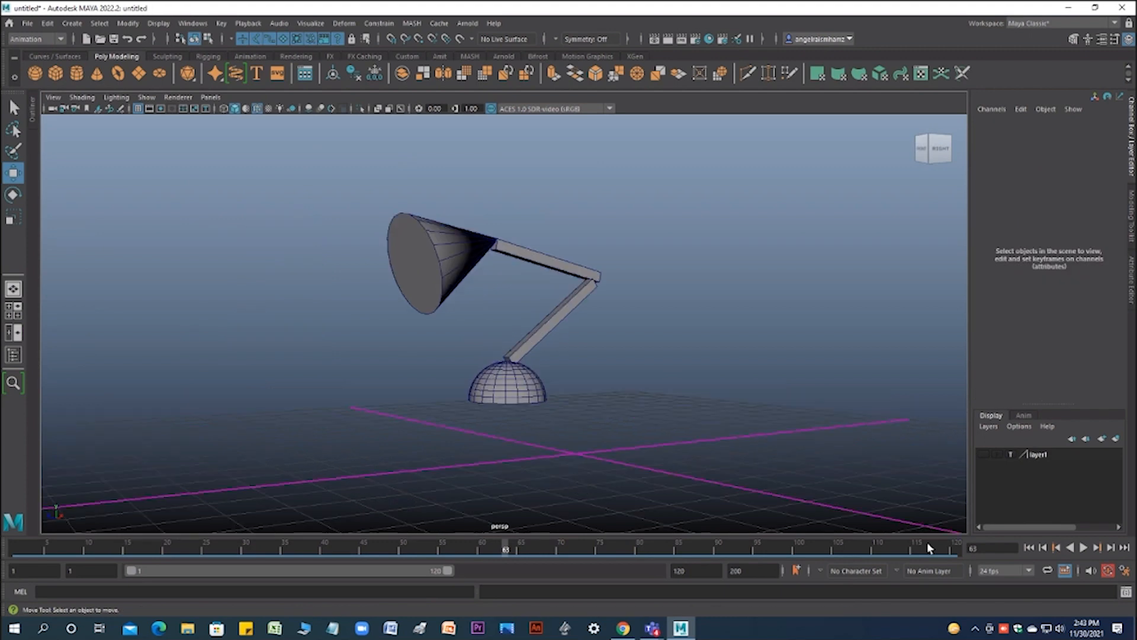
key("alt+v")
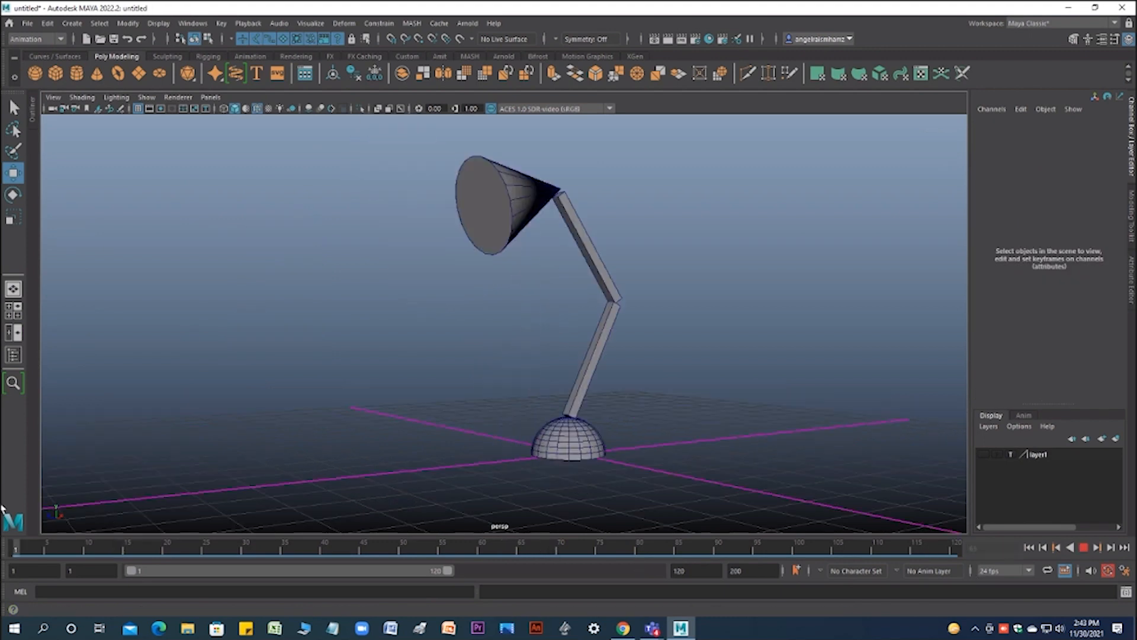
key("alt+v")
Step: Select the lamp base with its whole hierarchy and assign a new Phong material to it
left_click(575, 453)
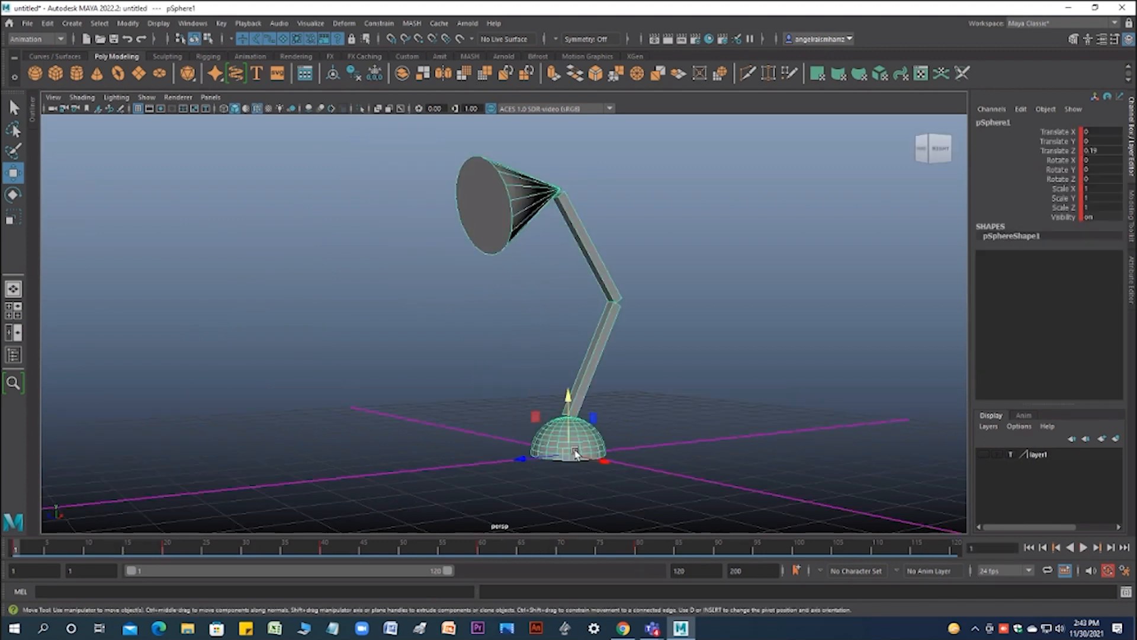
right_click(575, 454)
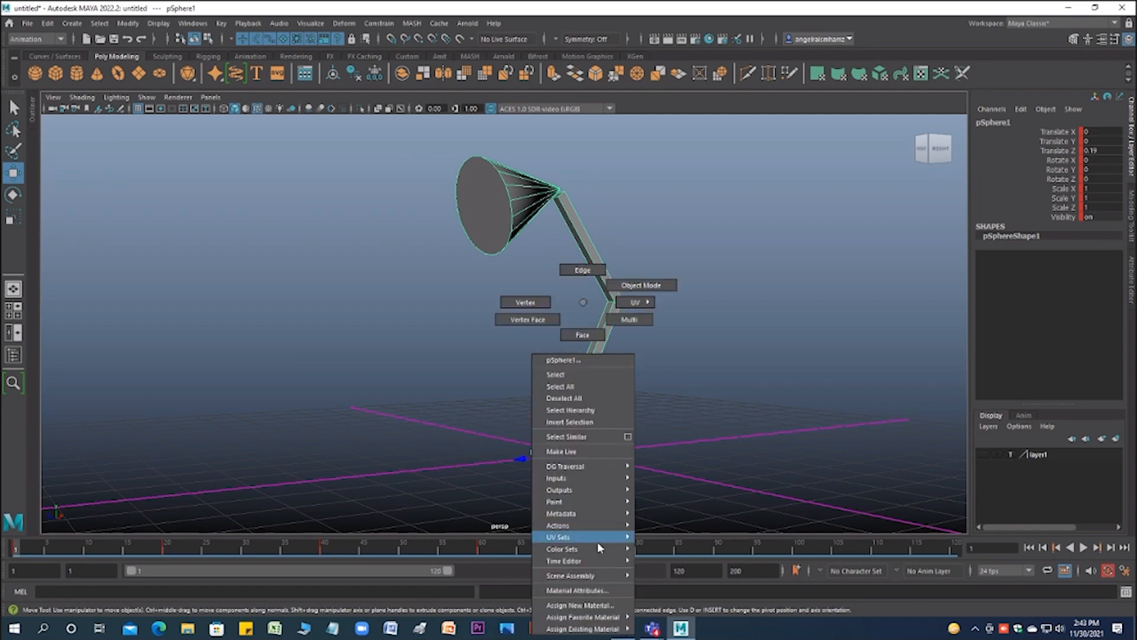
mouse_move(598, 577)
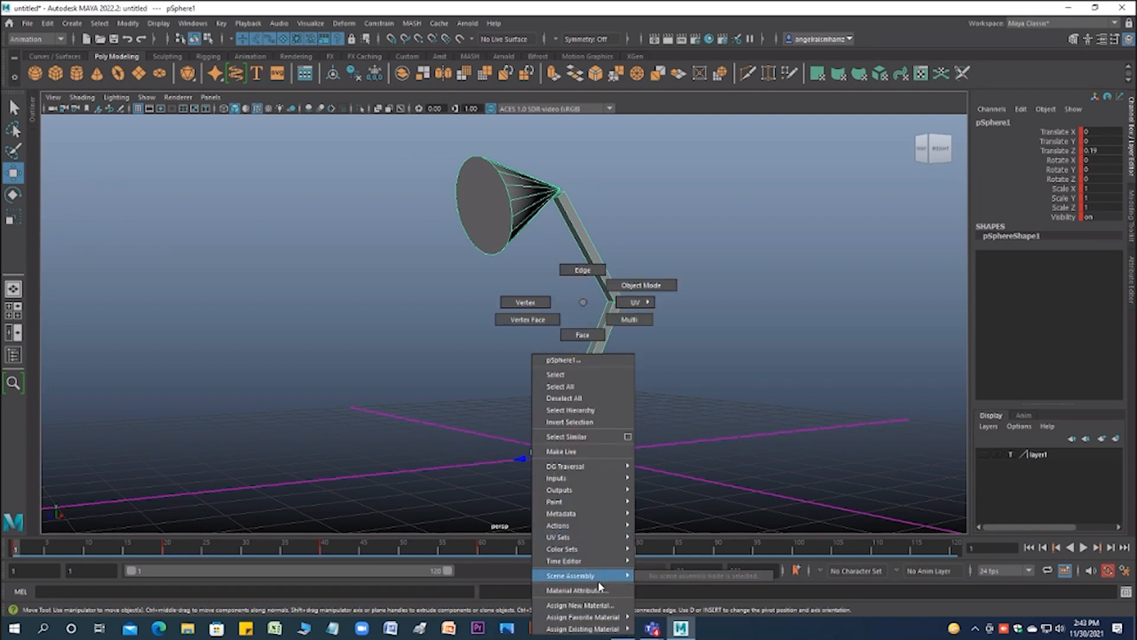
left_click(598, 605)
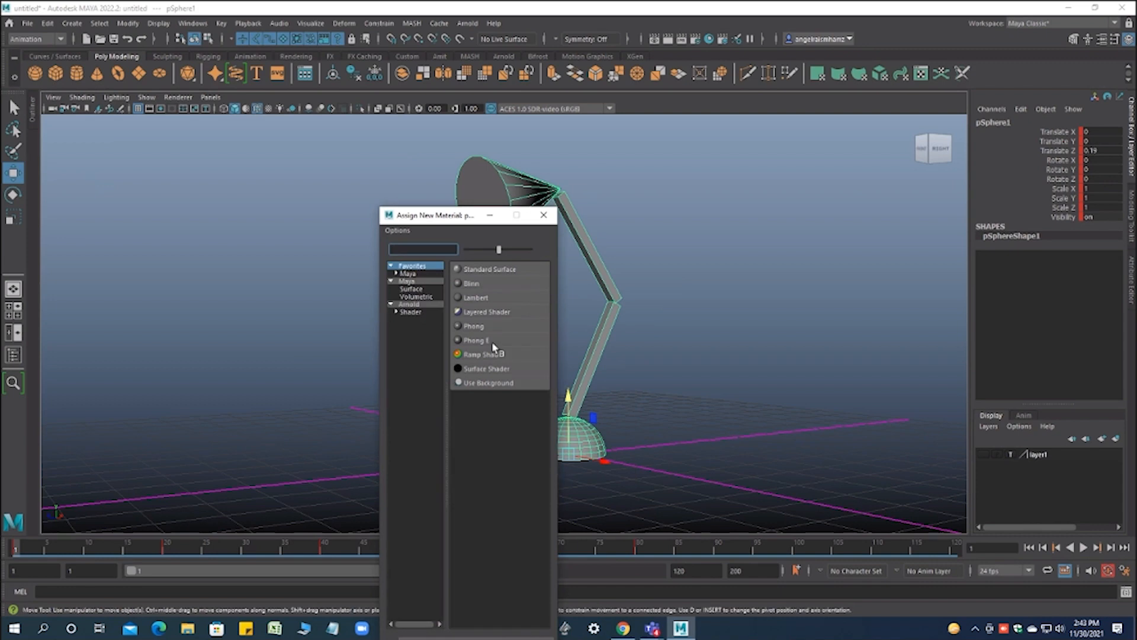
left_click(467, 326)
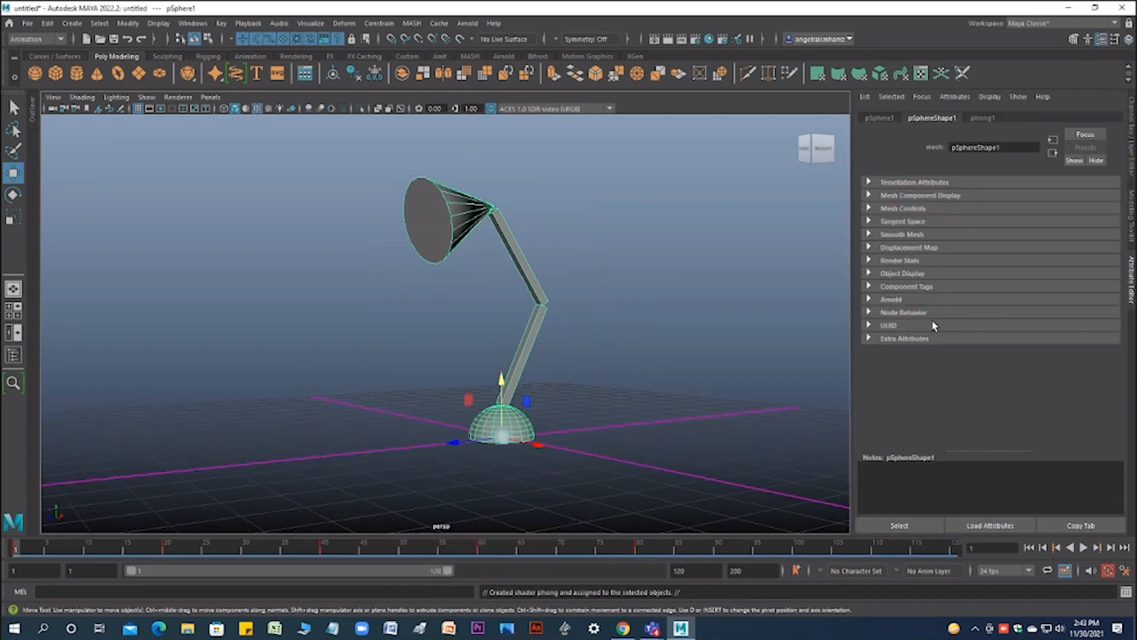
Step: Set the color of the phong1 material to green
left_click(1133, 287)
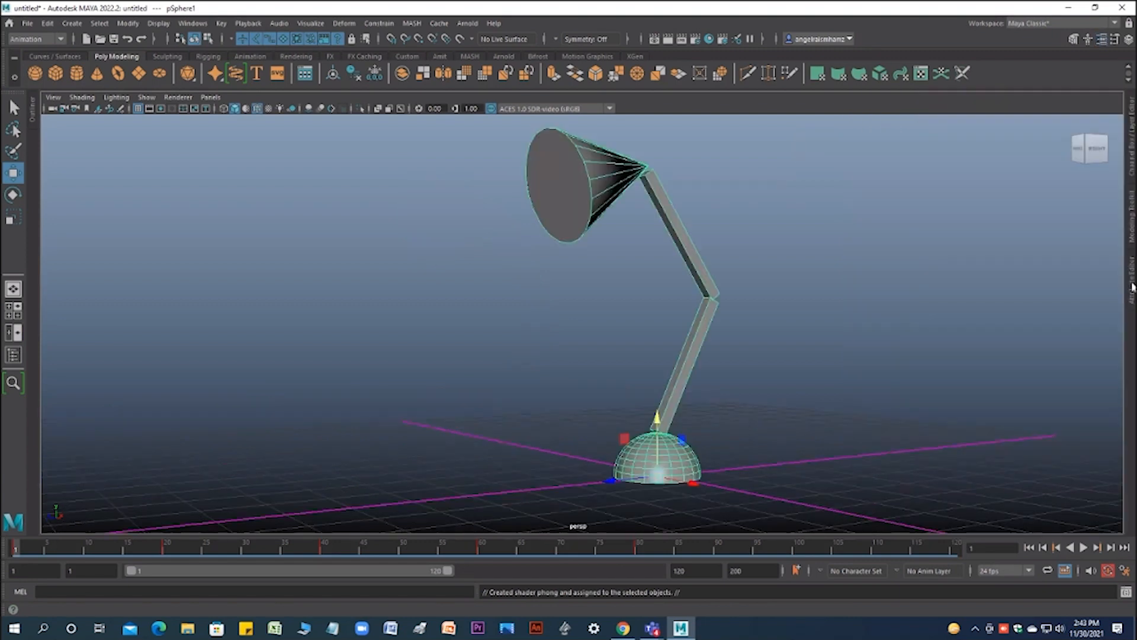
left_click(1132, 287)
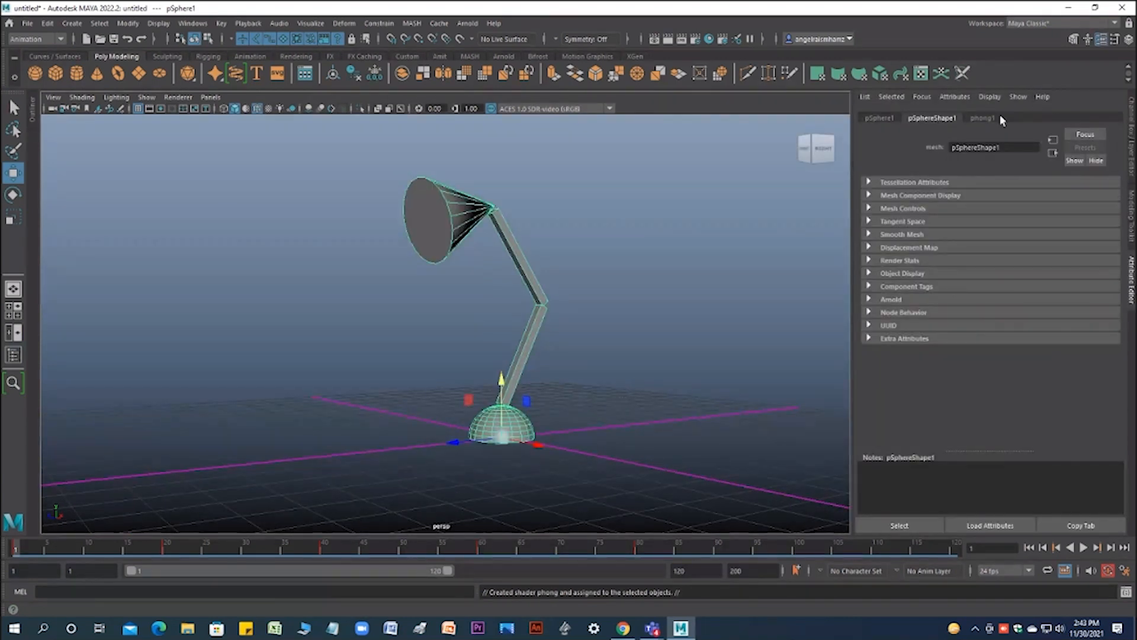
left_click(982, 117)
left_click(978, 251)
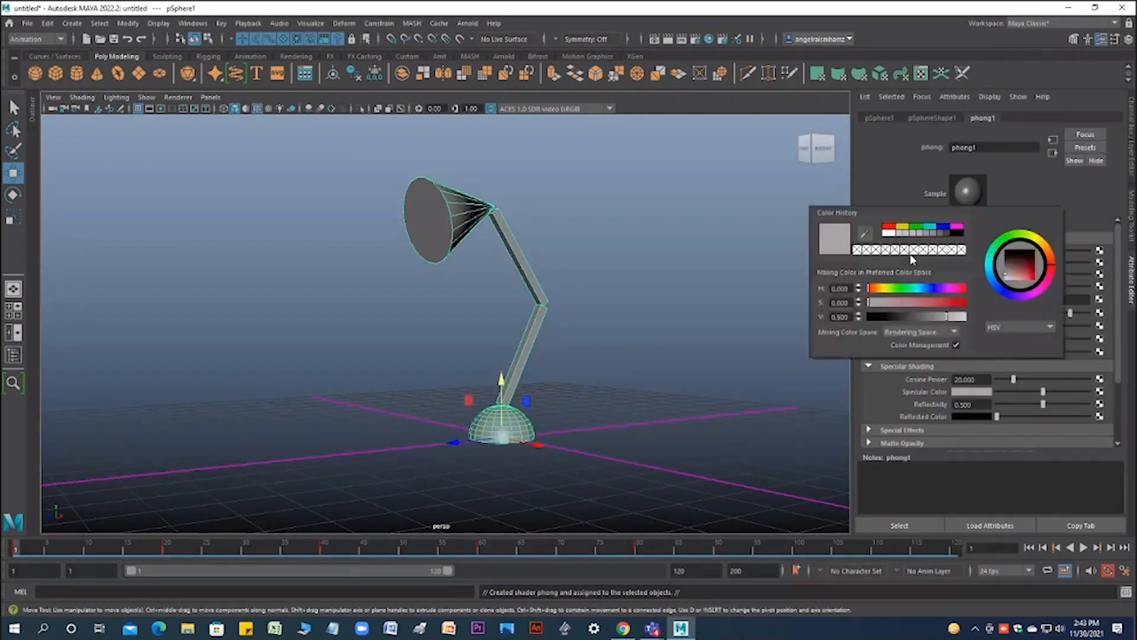
left_click(915, 225)
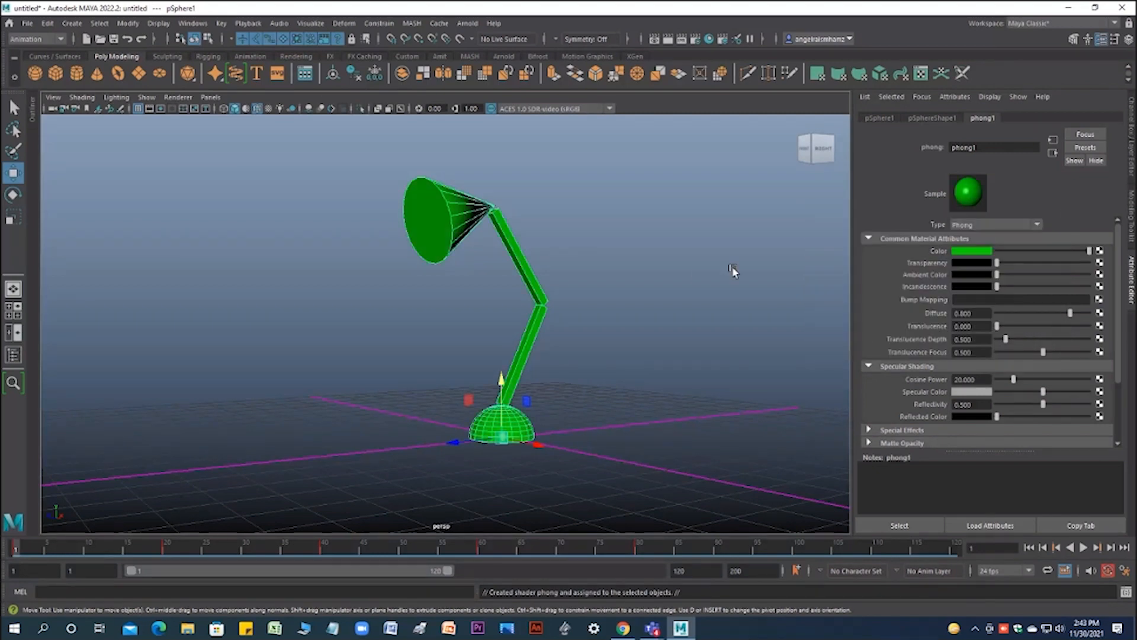
Step: Examine the coloured lamp up close, then scrub through its animation back to frame 1
left_click(696, 282)
left_click(525, 347)
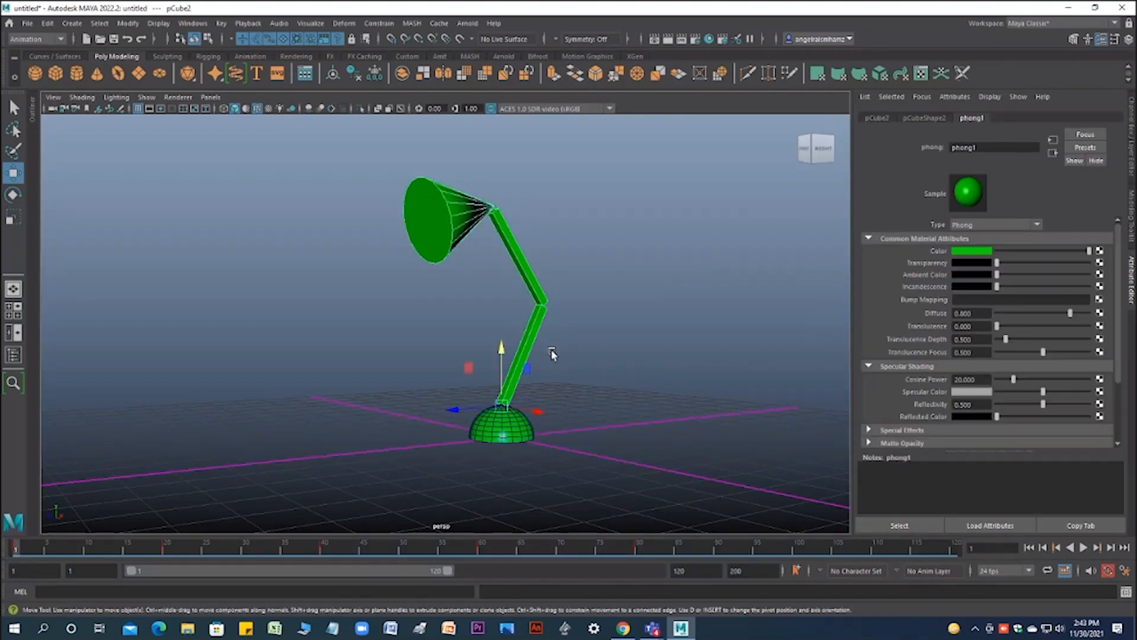
scroll(554, 354, "up", 3)
scroll(632, 357, "down", 3)
scroll(633, 356, "up", 4)
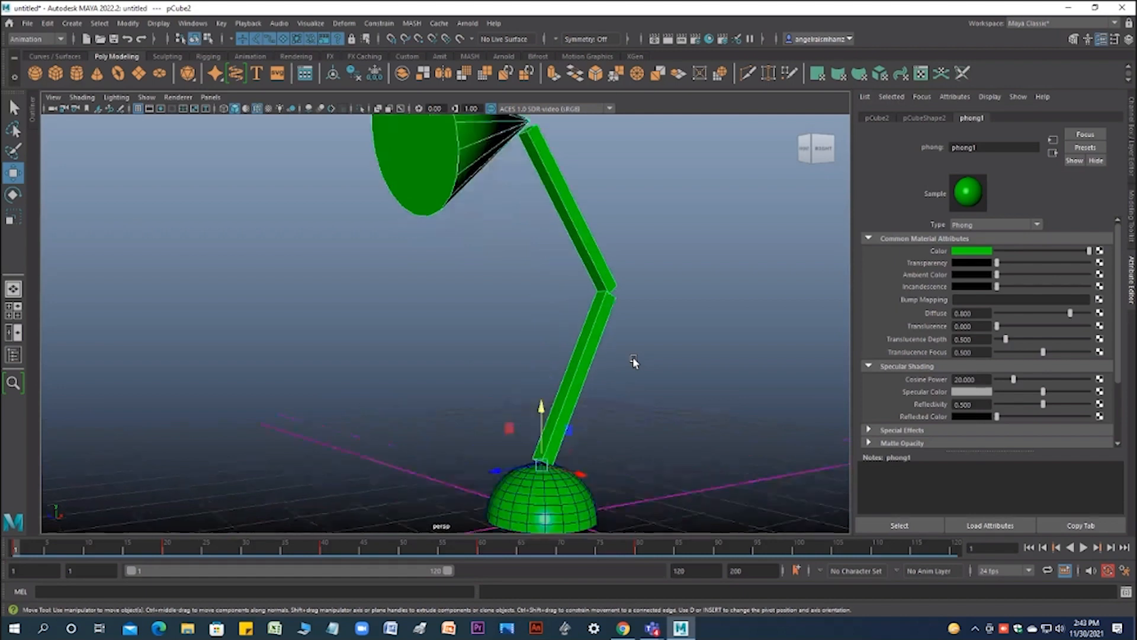
scroll(633, 356, "down", 2)
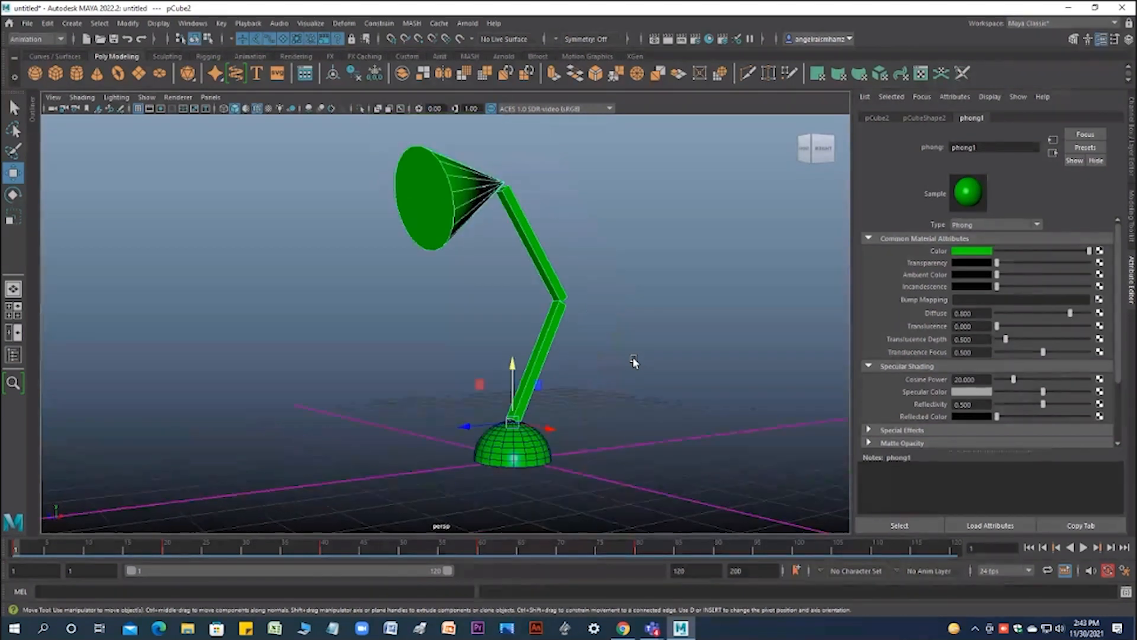
left_click_drag(592, 551, 15, 548)
scroll(502, 445, "down", 3)
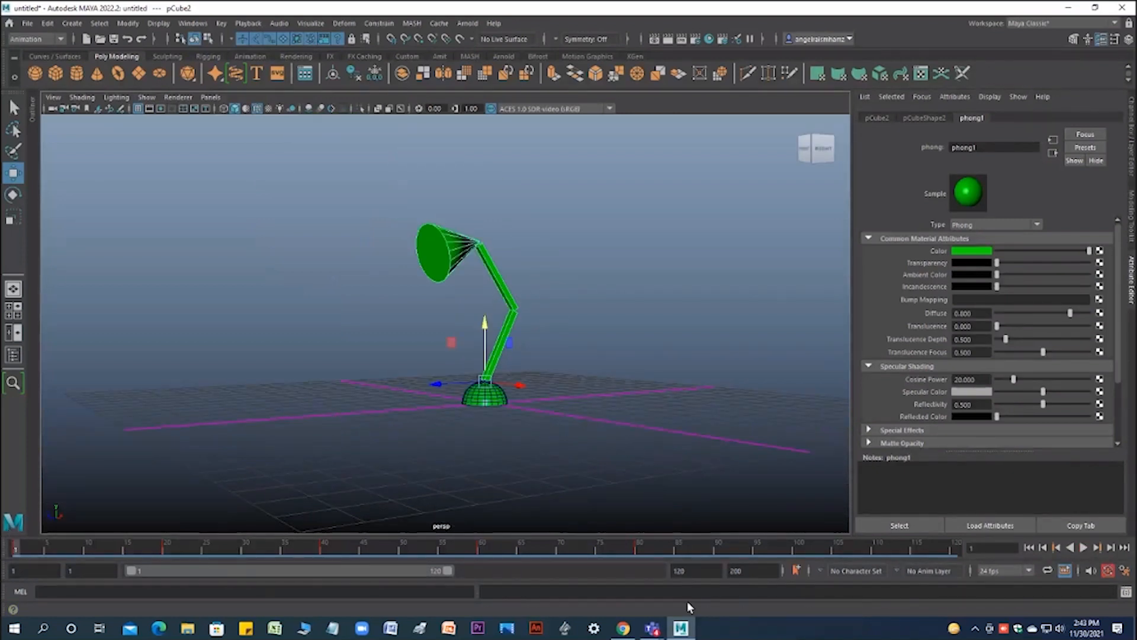
Step: Switch to the Microsoft Teams meeting window
mouse_move(654, 629)
left_click(668, 568)
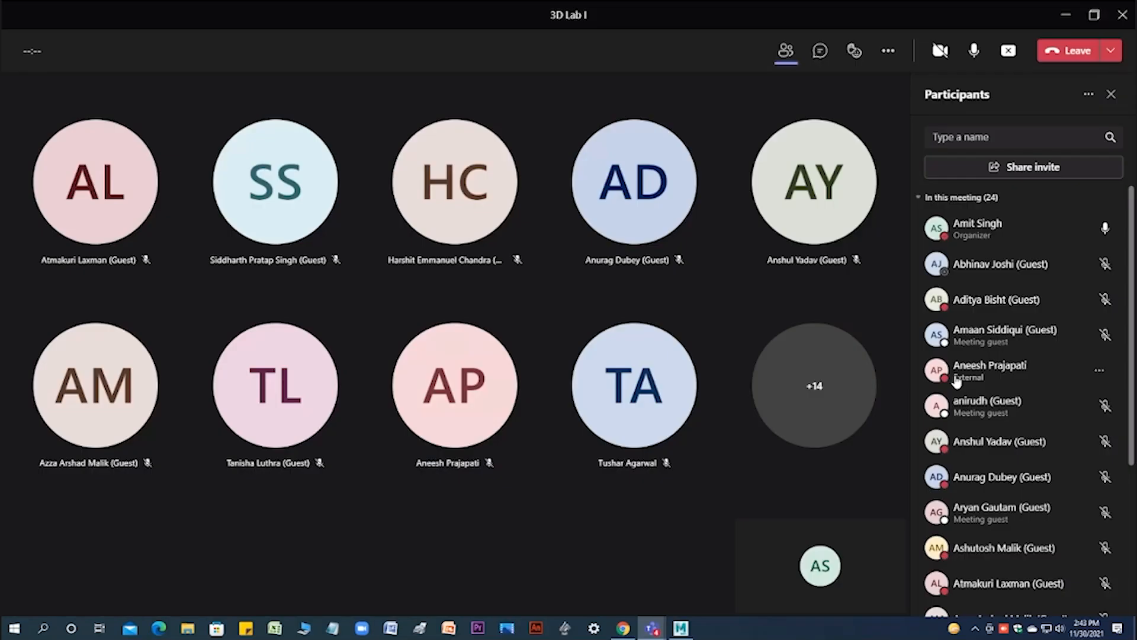